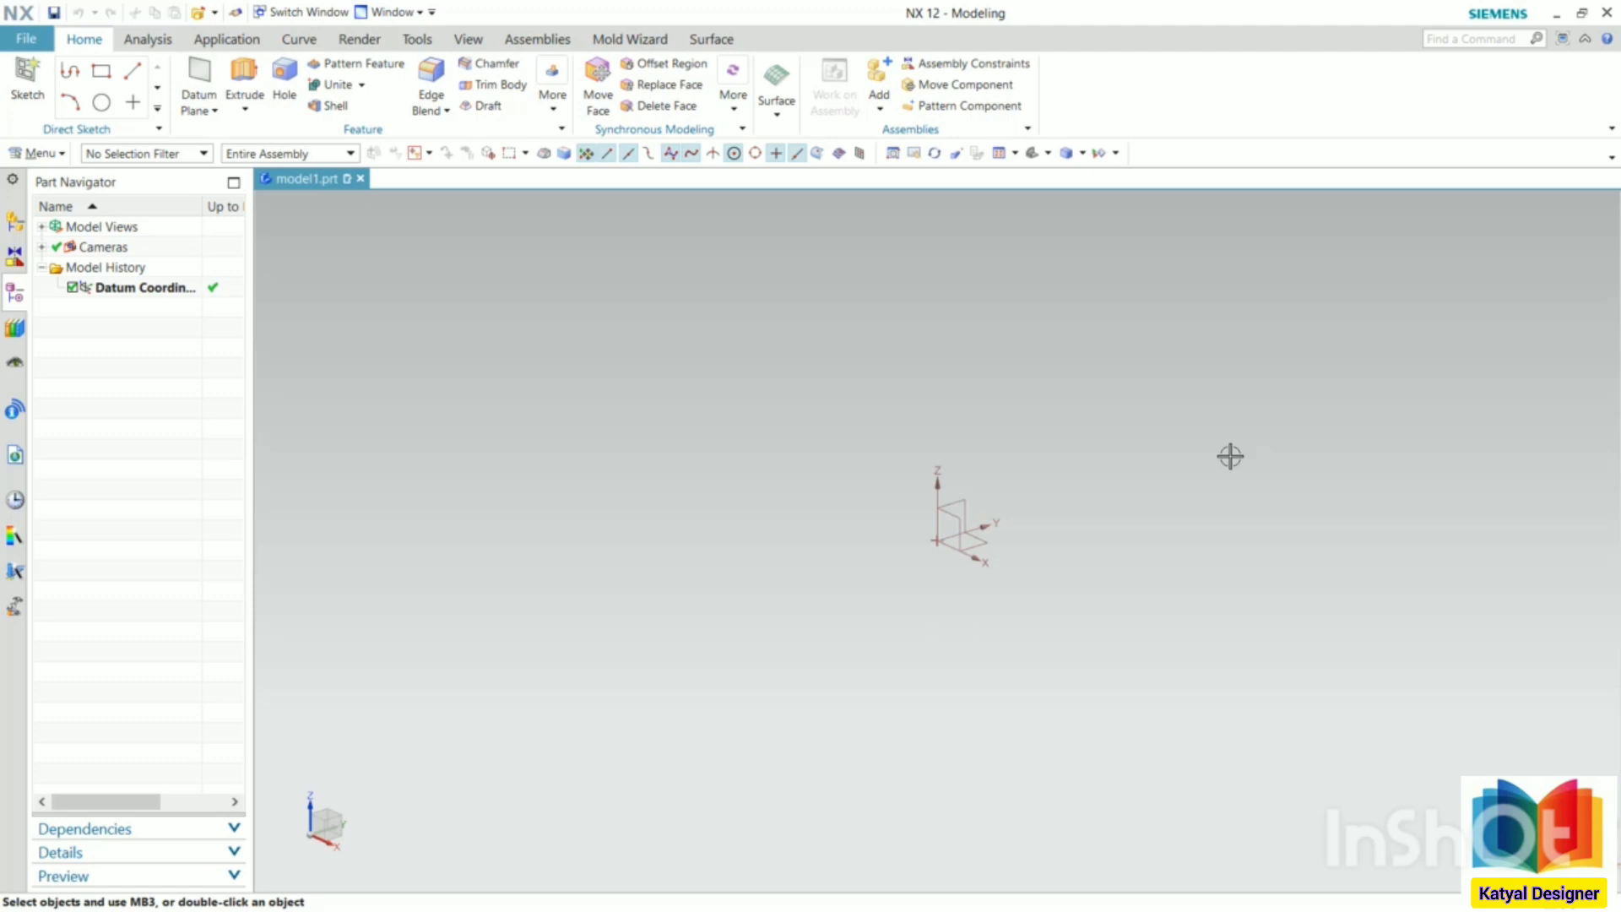
# Open the main Menu for the blank model1.prt part.
pyautogui.click(44, 153)
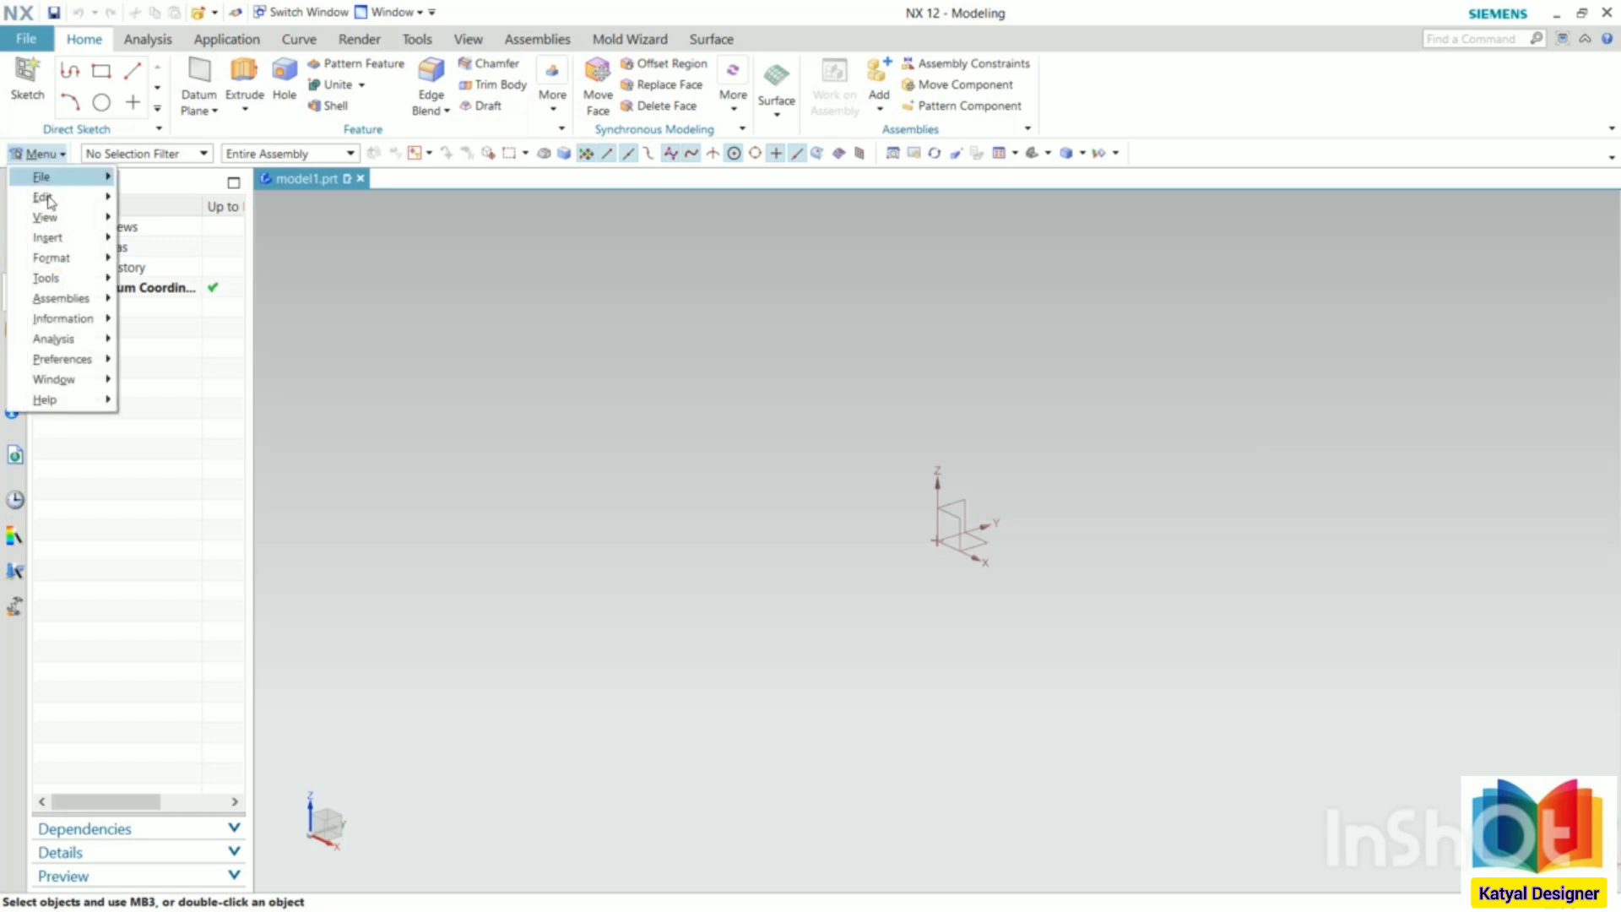
# Start a Helix from Insert > Curve, previewing 20 mm diameter, 5 mm pitch, 0–100 limits.
pyautogui.moveTo(49, 237)
pyautogui.moveTo(247, 352)
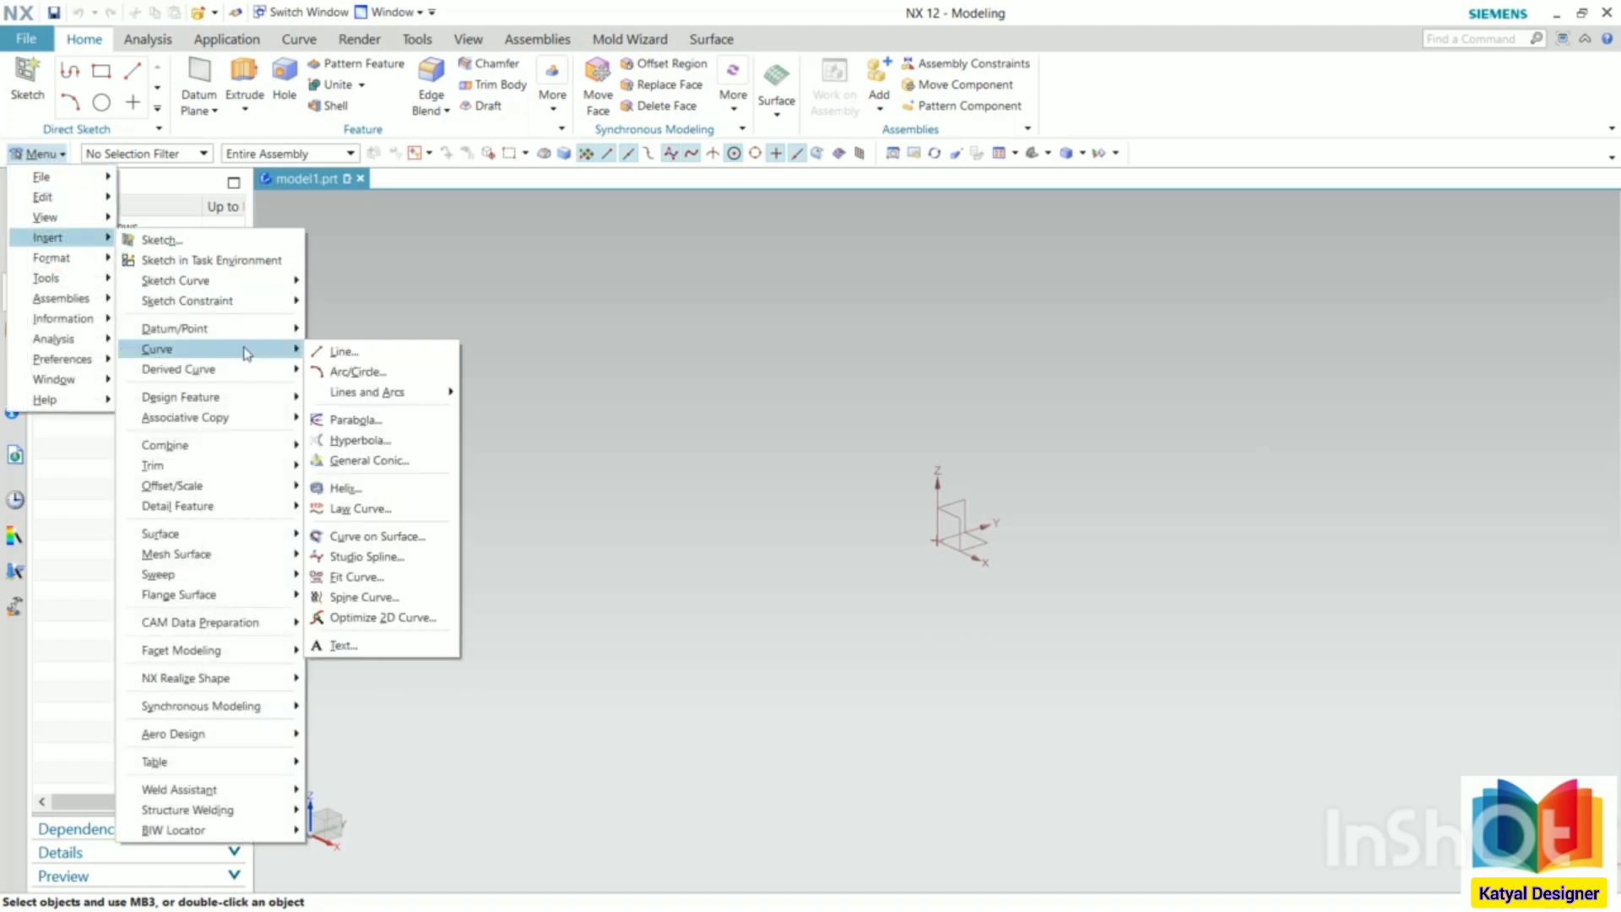
pyautogui.click(370, 488)
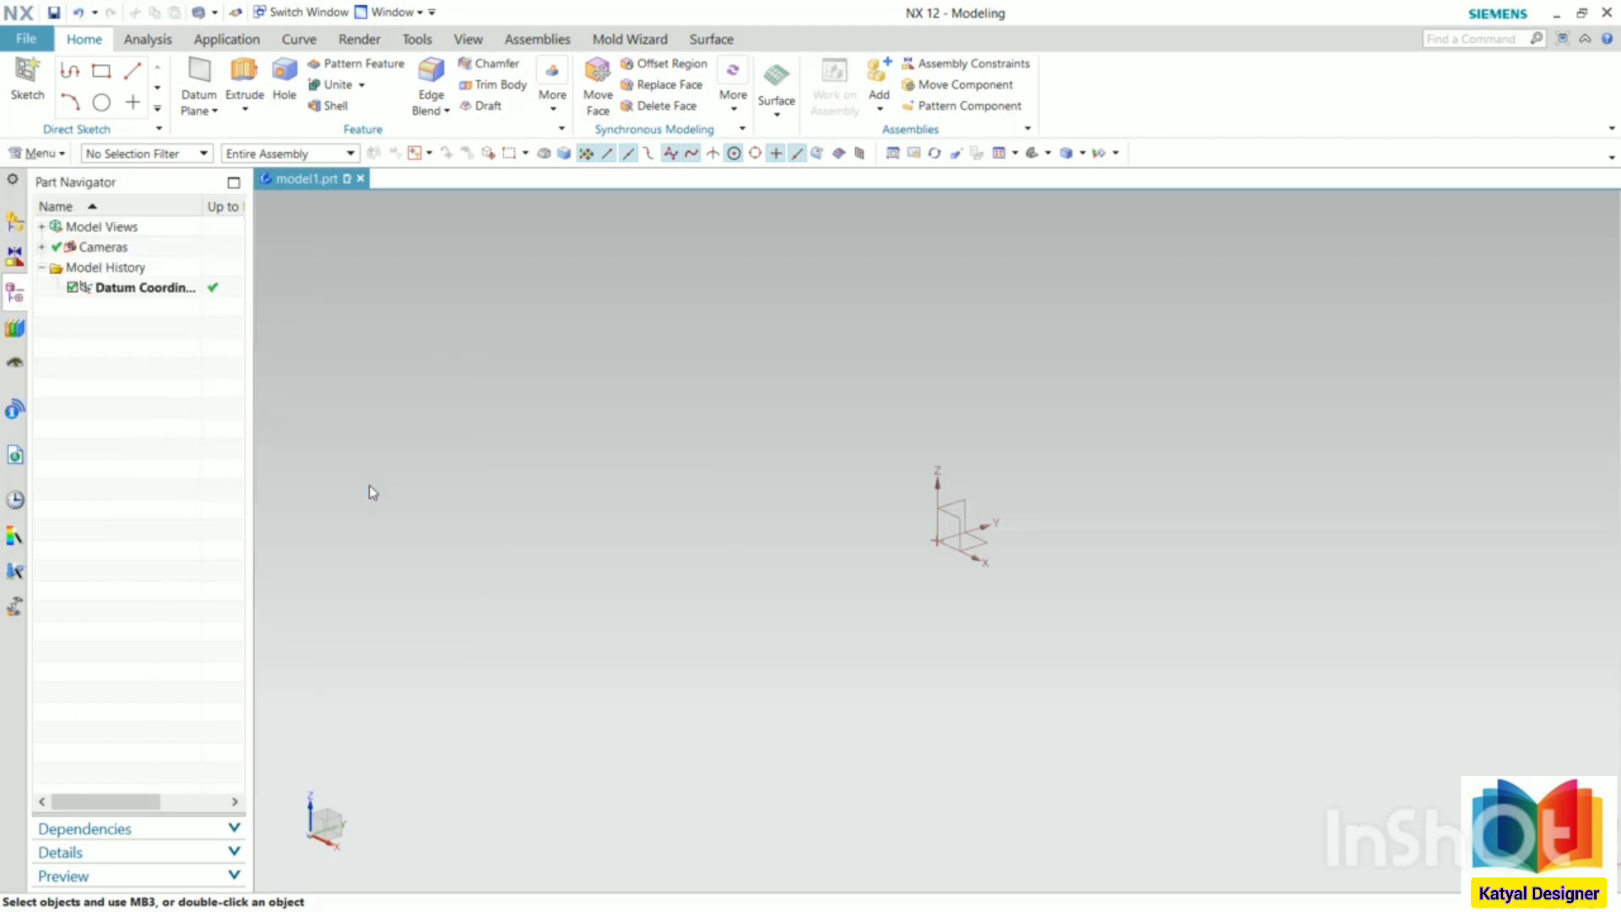
pyautogui.moveTo(295, 232); pyautogui.dragTo(397, 204)
pyautogui.click(370, 259)
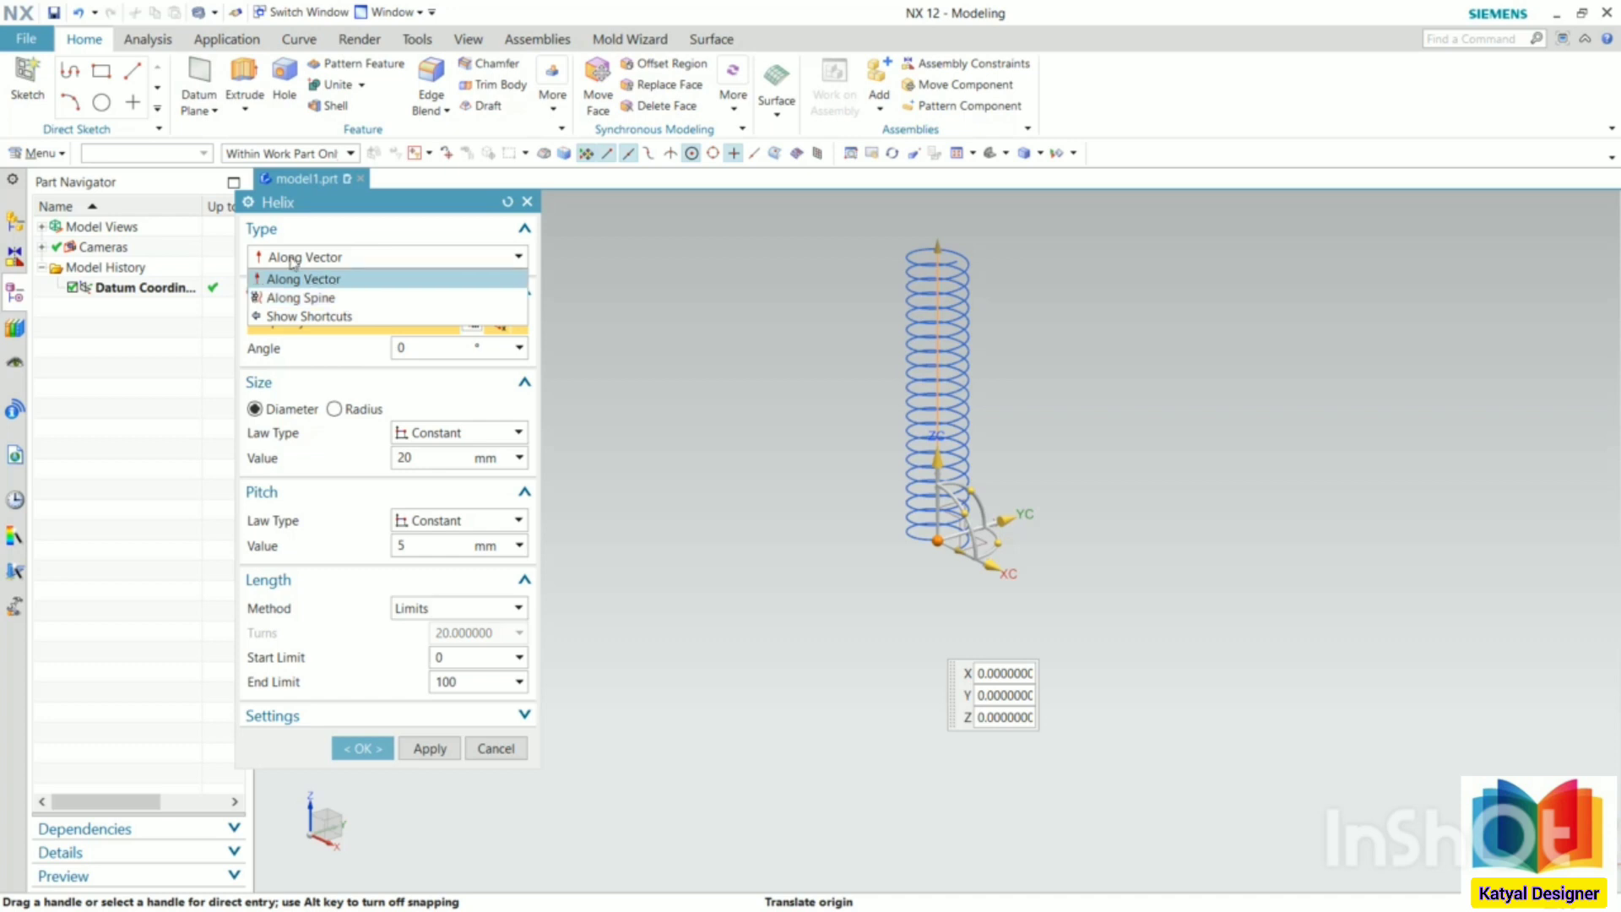
pyautogui.click(322, 286)
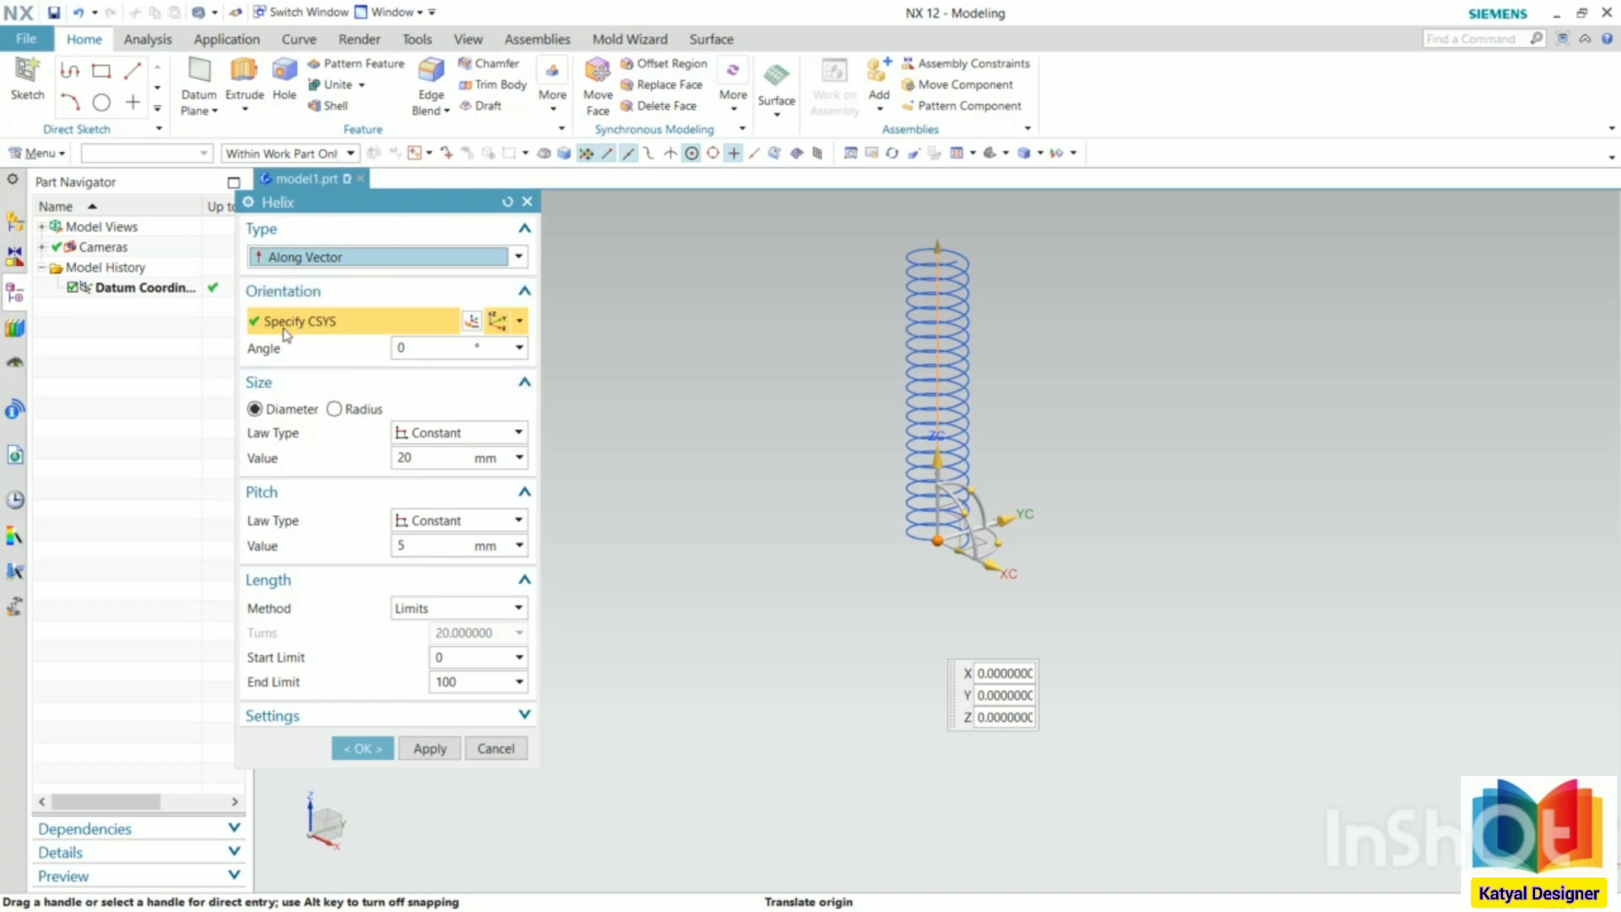
pyautogui.click(505, 203)
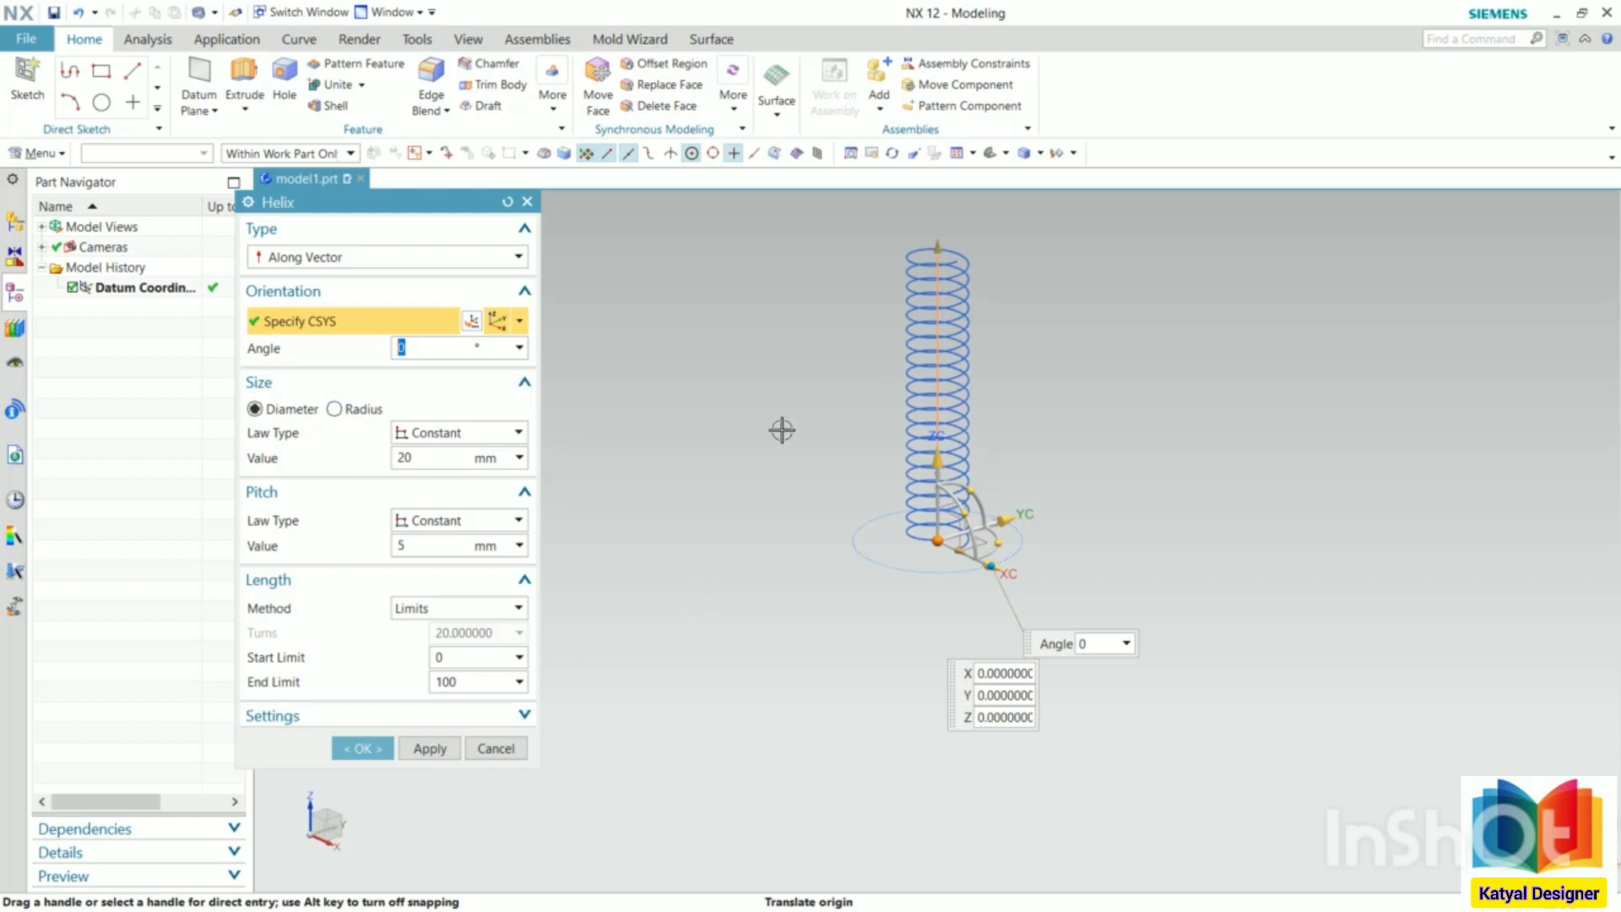
pyautogui.moveTo(771, 282); pyautogui.dragTo(954, 542, button='middle')
pyautogui.scroll(3, 933, 490)
pyautogui.scroll(2, 933, 490)
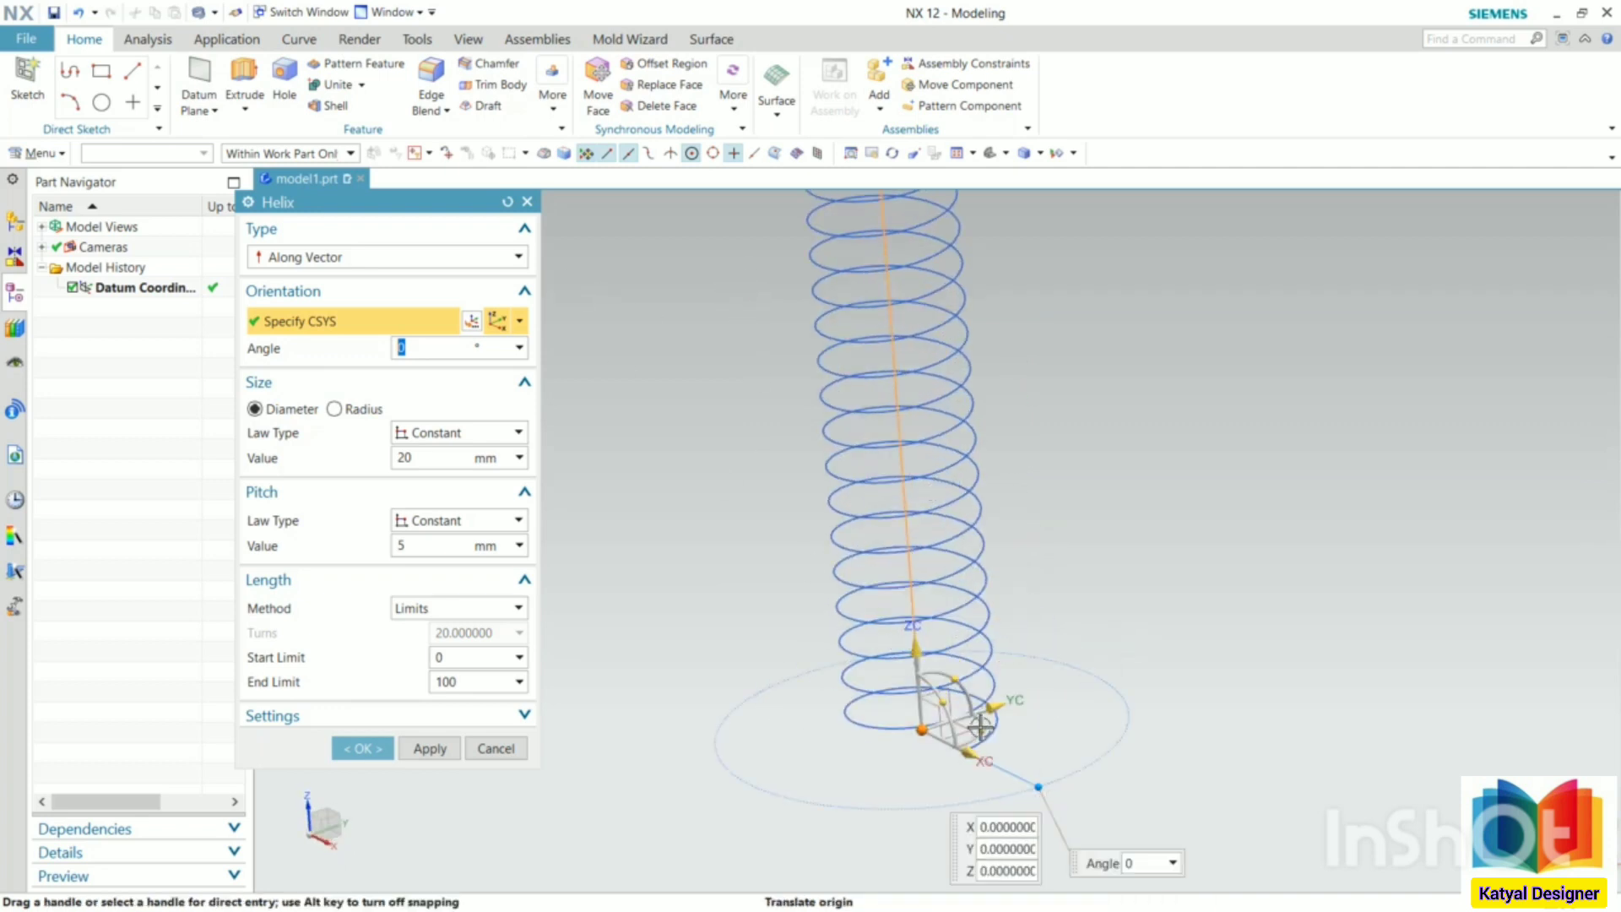
pyautogui.scroll(-3, 972, 711)
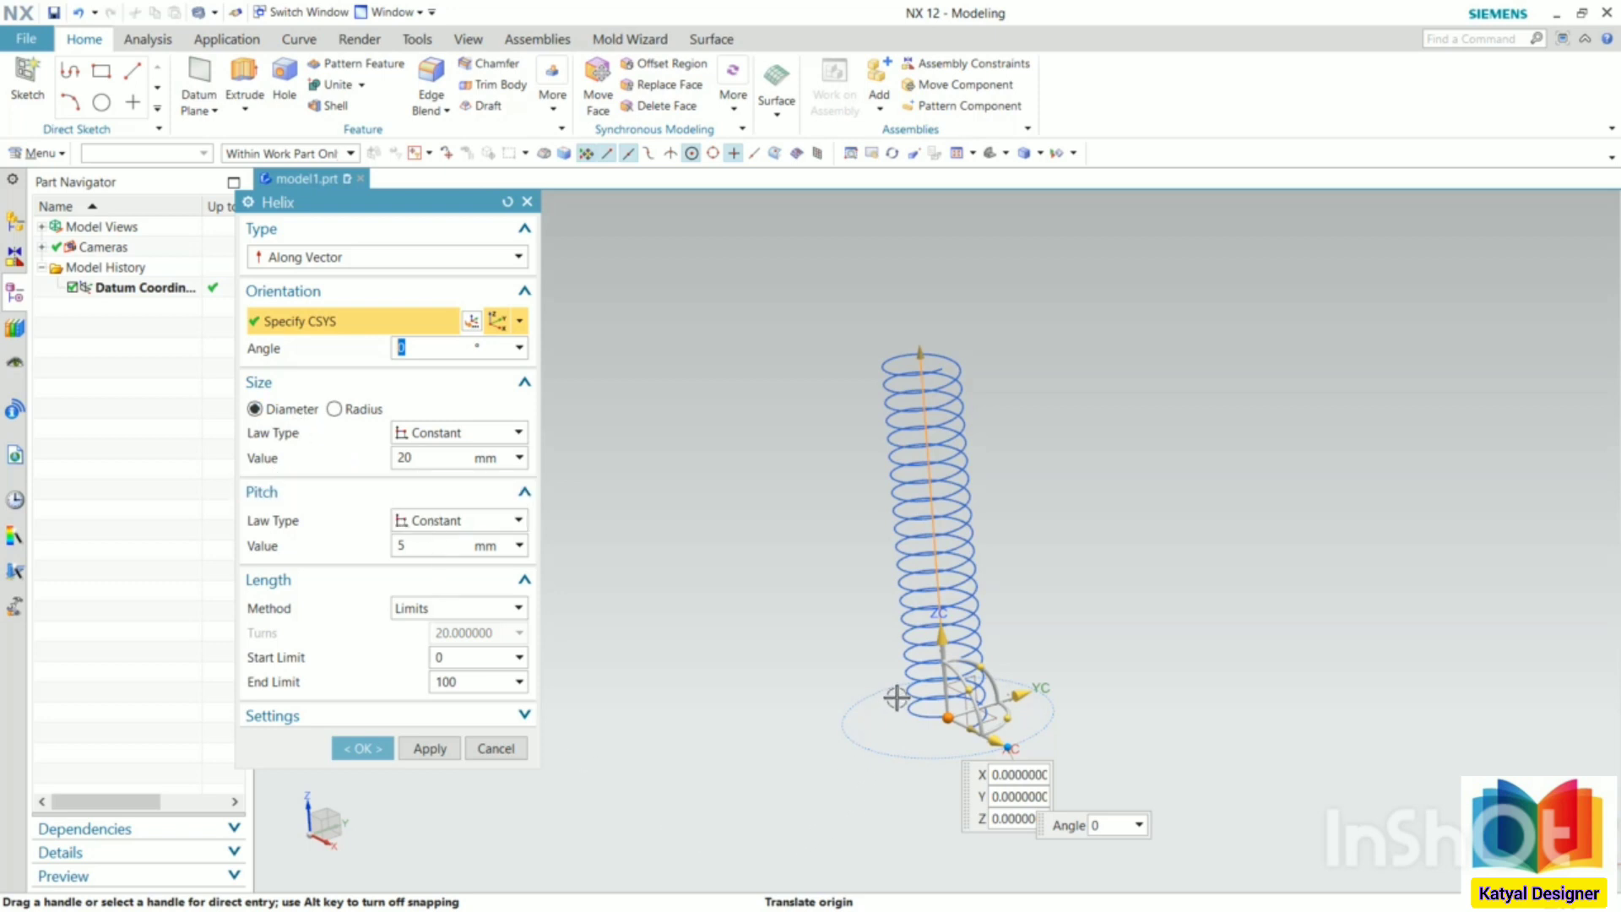
pyautogui.moveTo(865, 666); pyautogui.dragTo(884, 724, button='middle')
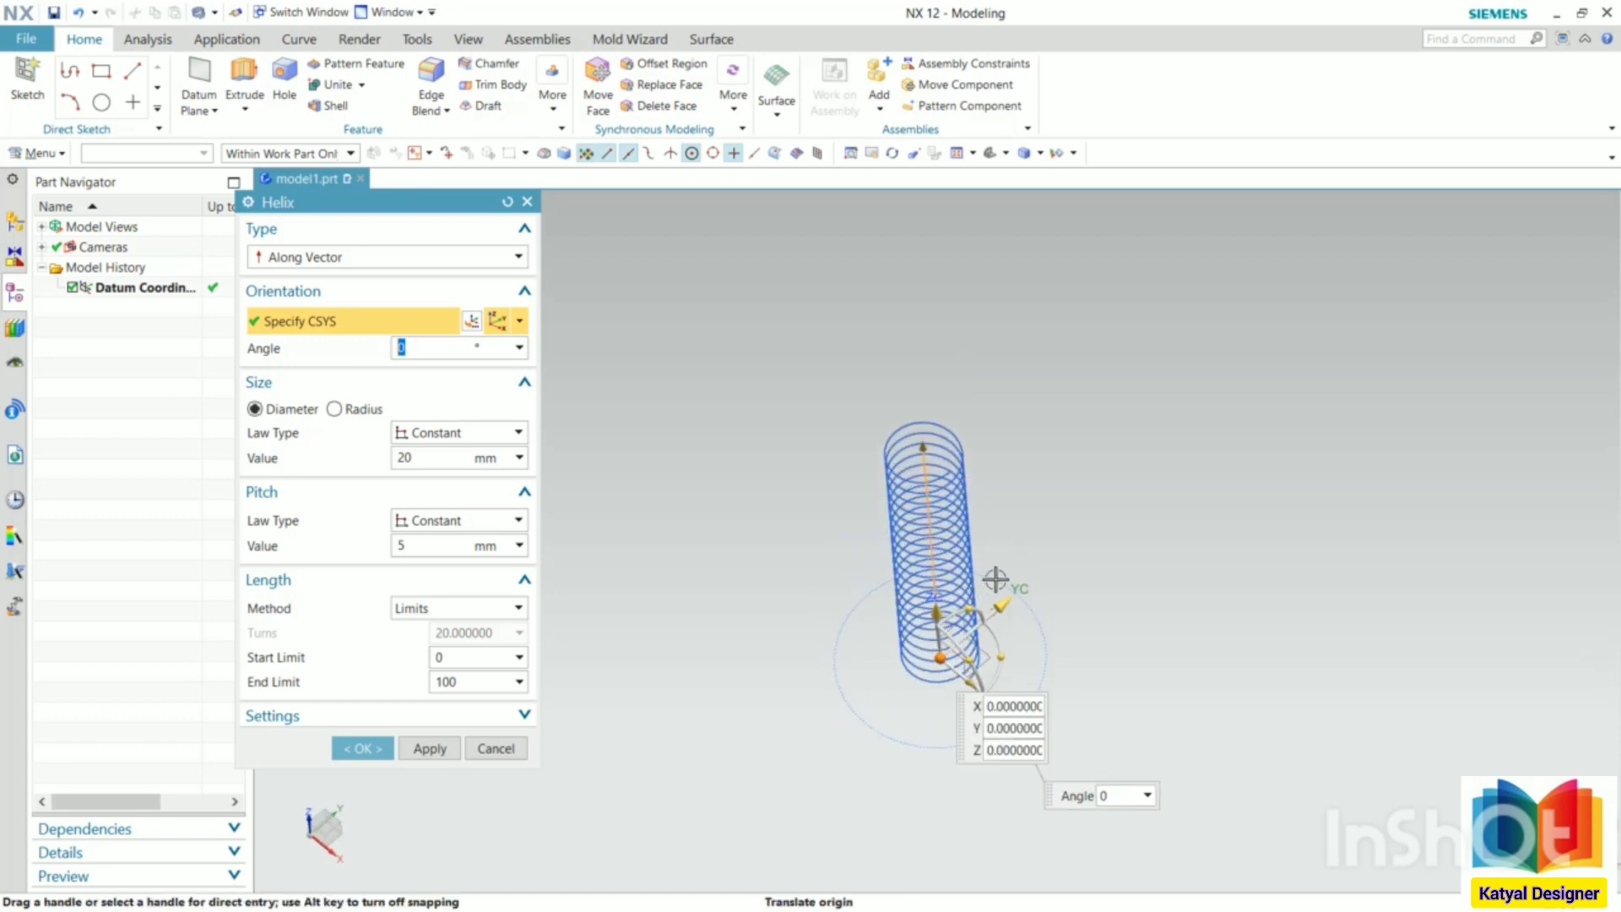
# Keep the size law Constant and set the helix diameter to 30 mm.
pyautogui.click(425, 433)
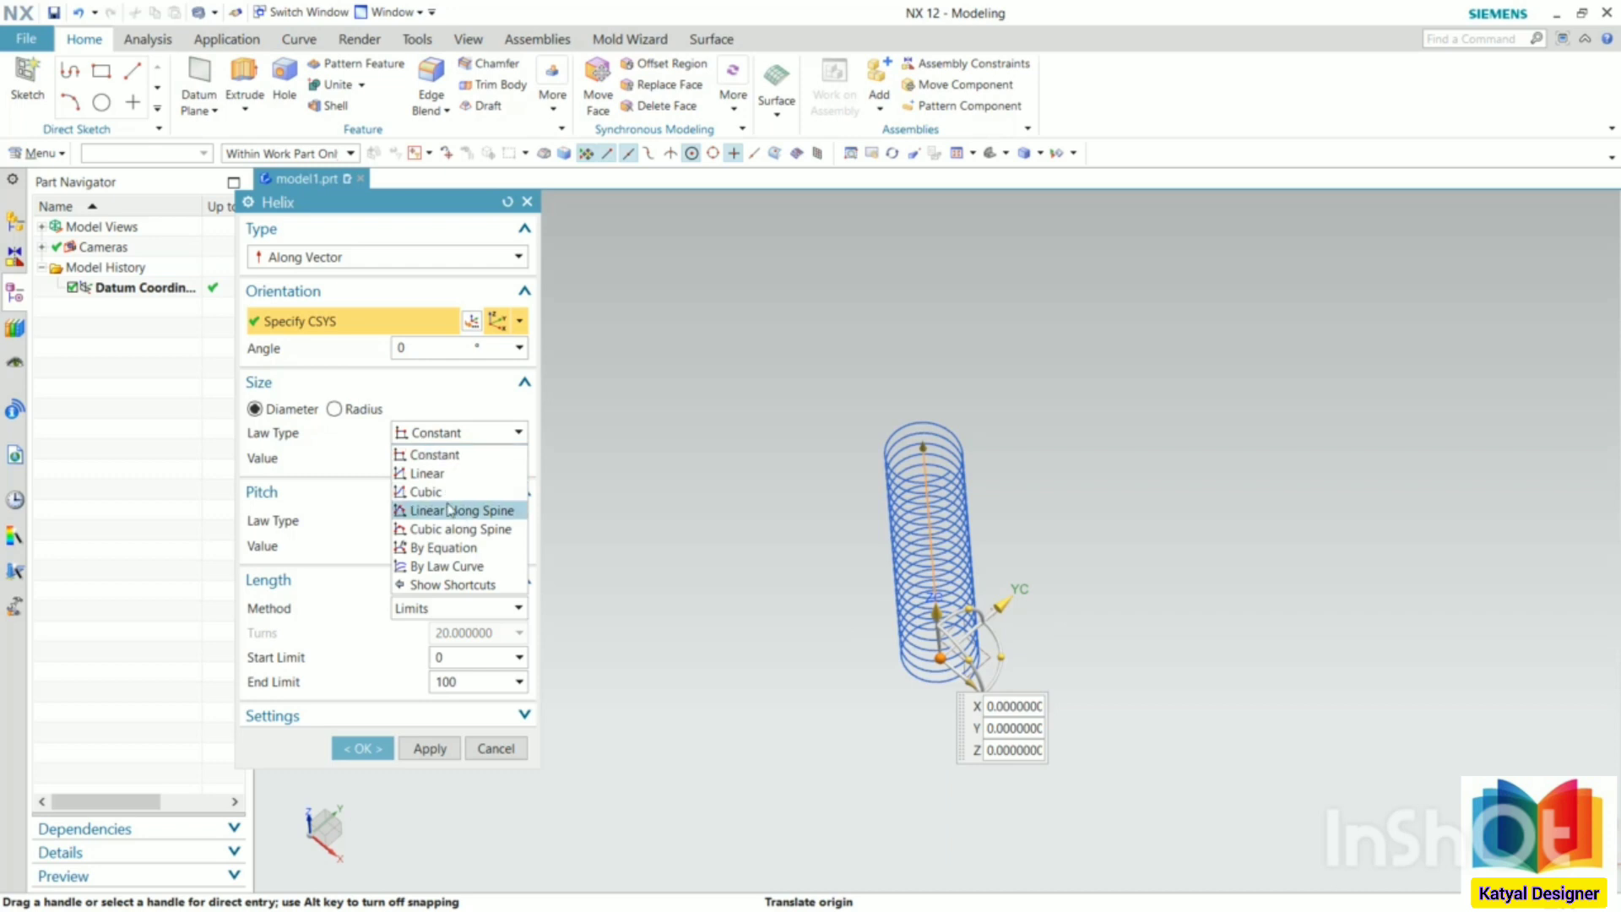
pyautogui.click(442, 456)
pyautogui.moveTo(893, 600); pyautogui.dragTo(823, 539, button='middle')
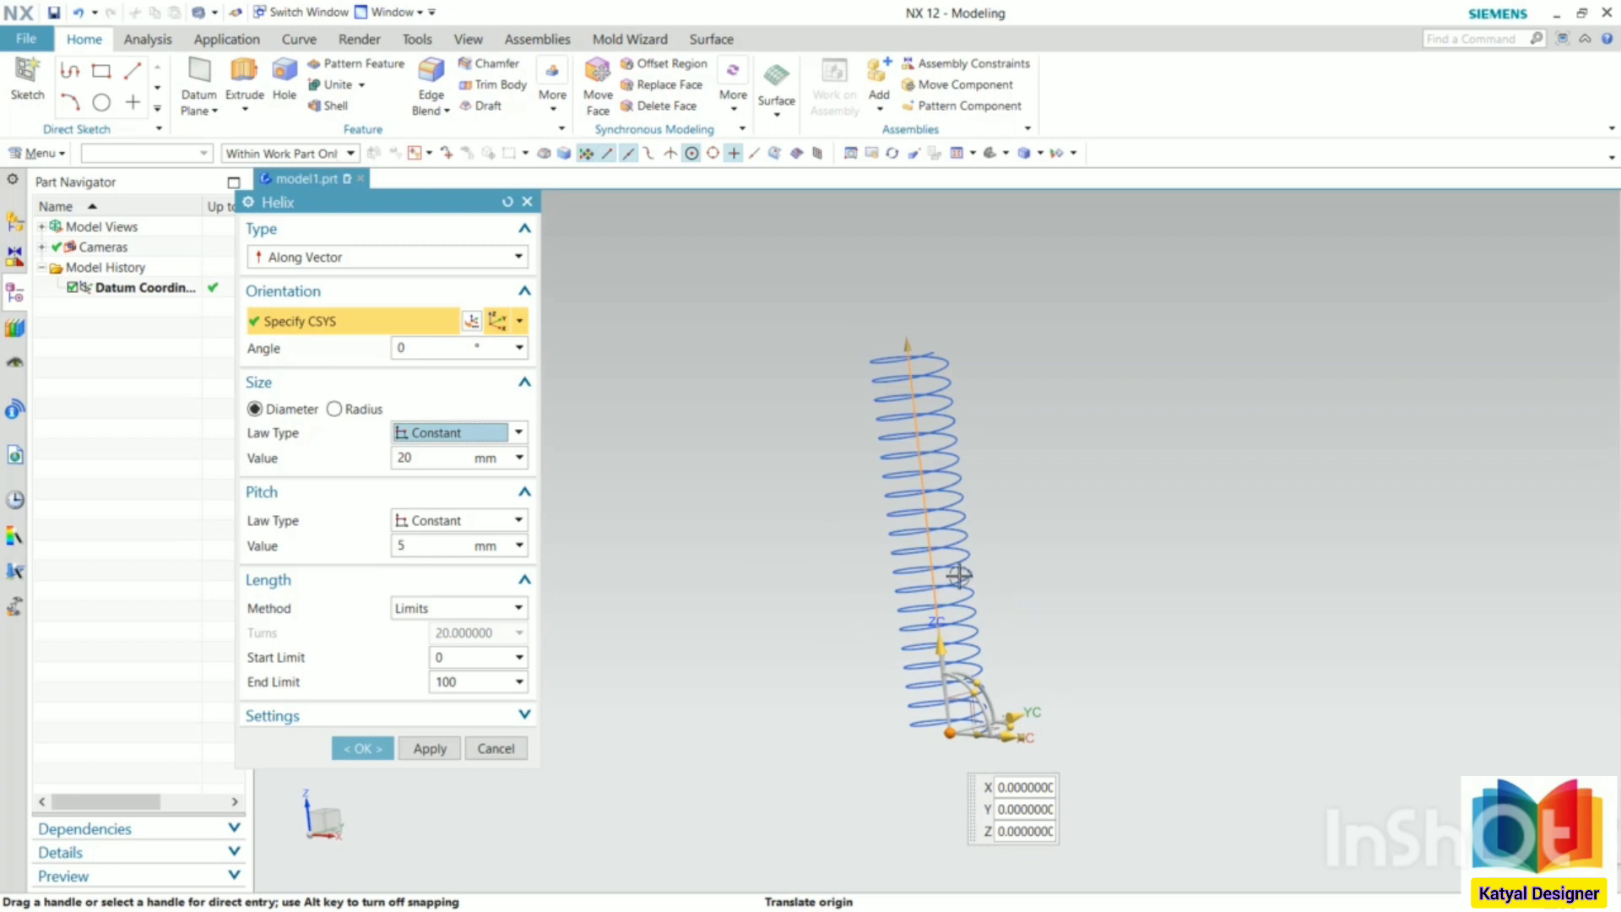
pyautogui.moveTo(628, 461); pyautogui.dragTo(650, 540, button='middle')
pyautogui.click(405, 457)
pyautogui.write('3')
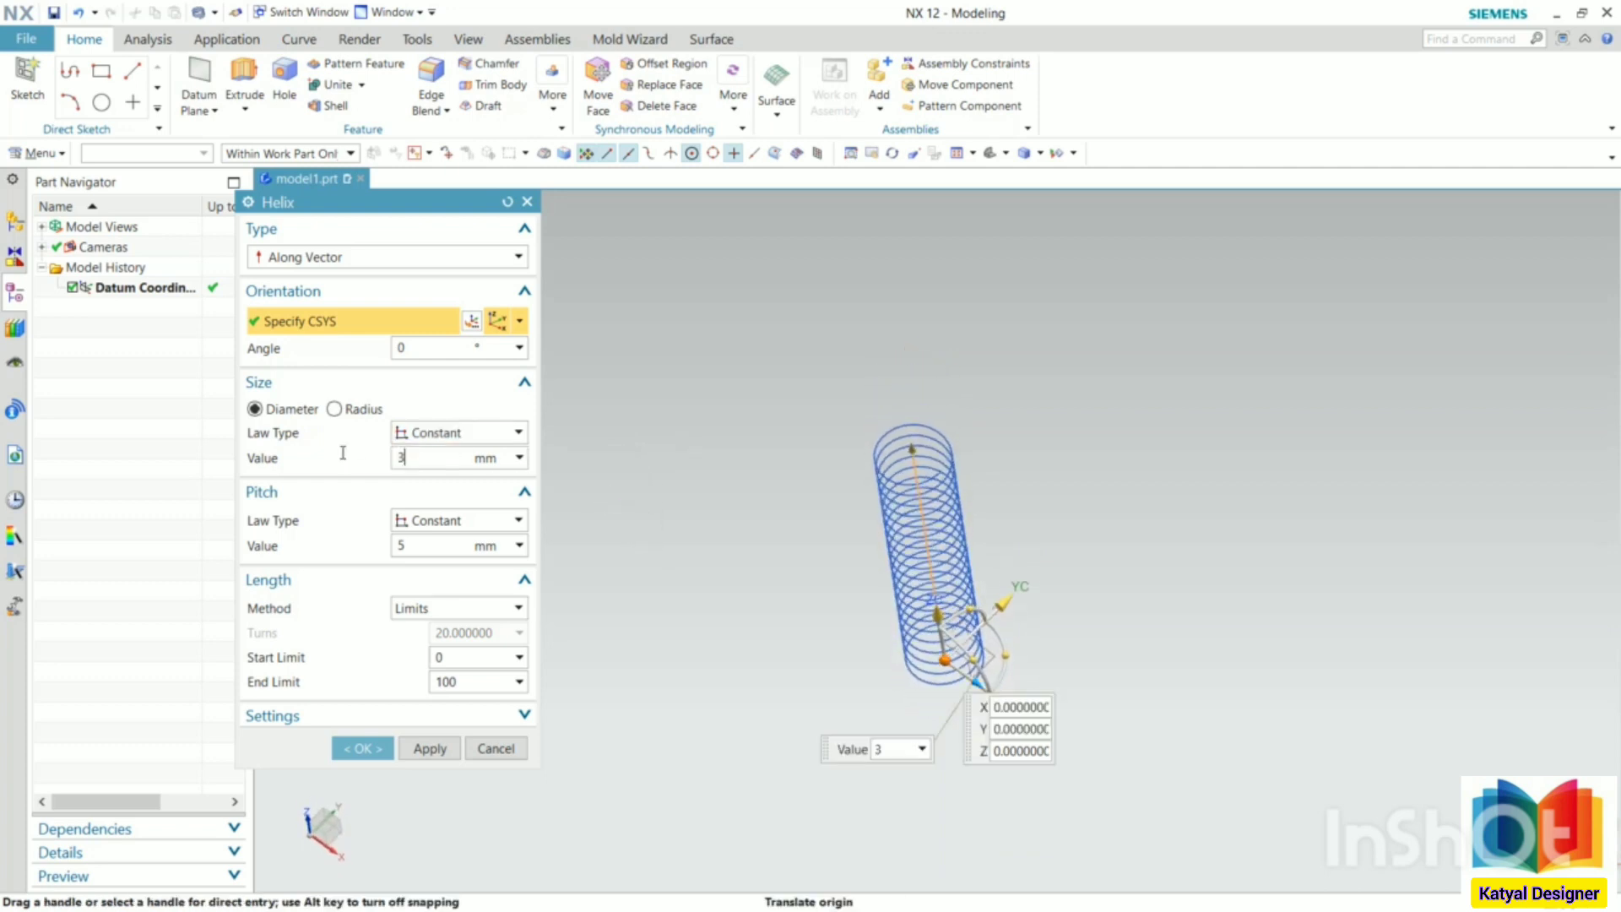
pyautogui.press('Return')
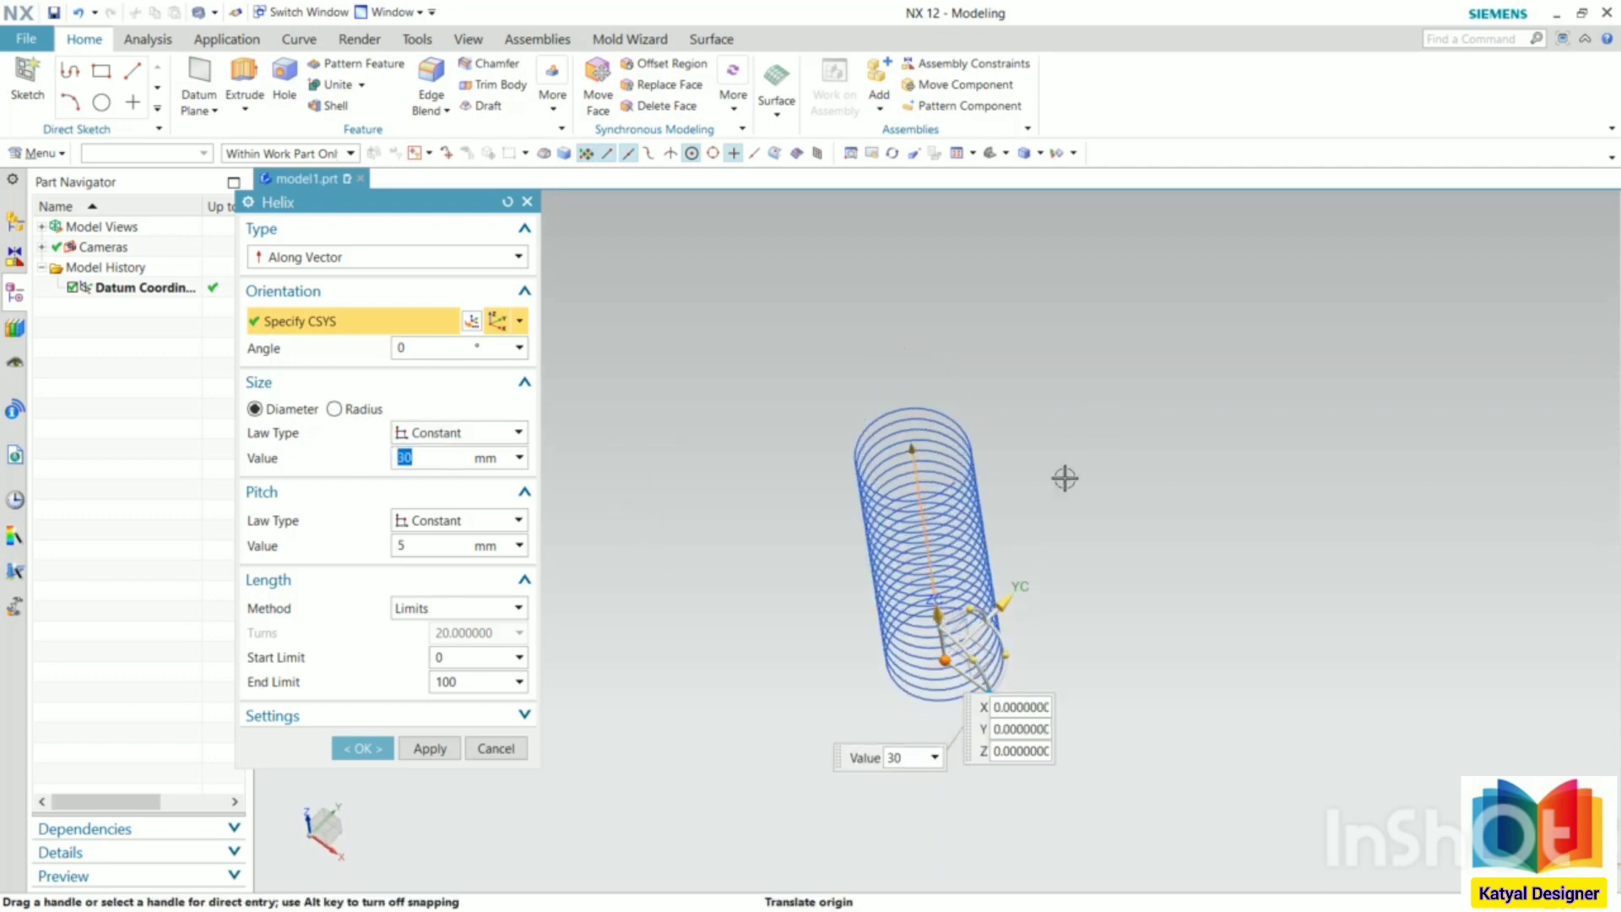
# Orbit and zoom around the enlarged helix, then select the Pitch value field.
pyautogui.scroll(3, 968, 416)
pyautogui.moveTo(1106, 390); pyautogui.dragTo(1114, 452, button='middle')
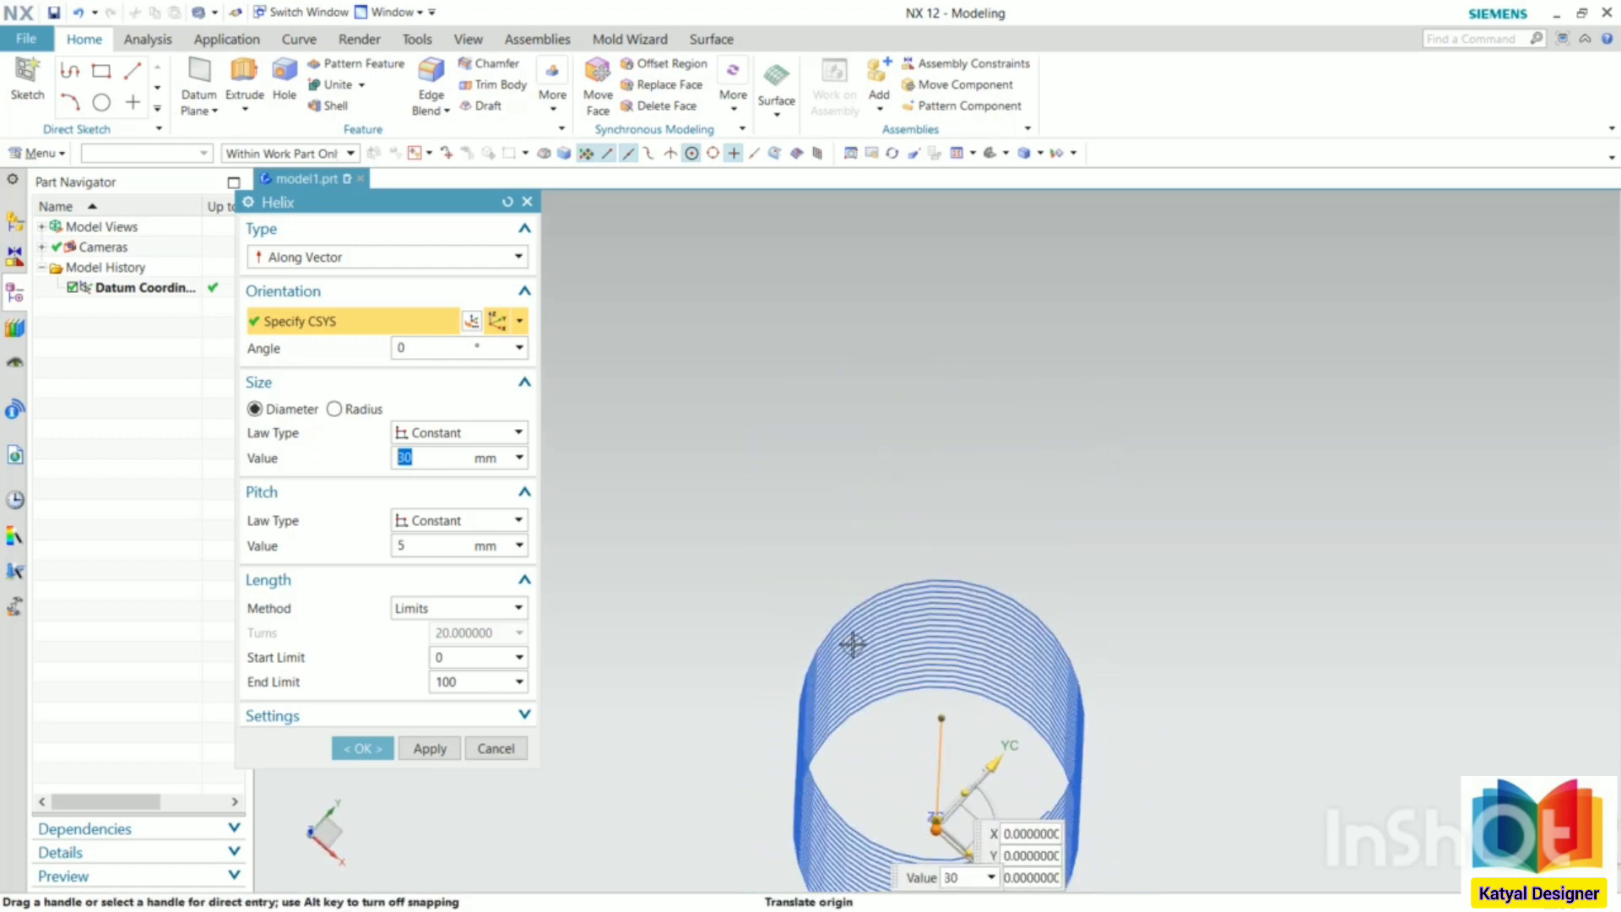
pyautogui.moveTo(1114, 547); pyautogui.dragTo(1197, 459, button='middle')
pyautogui.scroll(-5, 1075, 470)
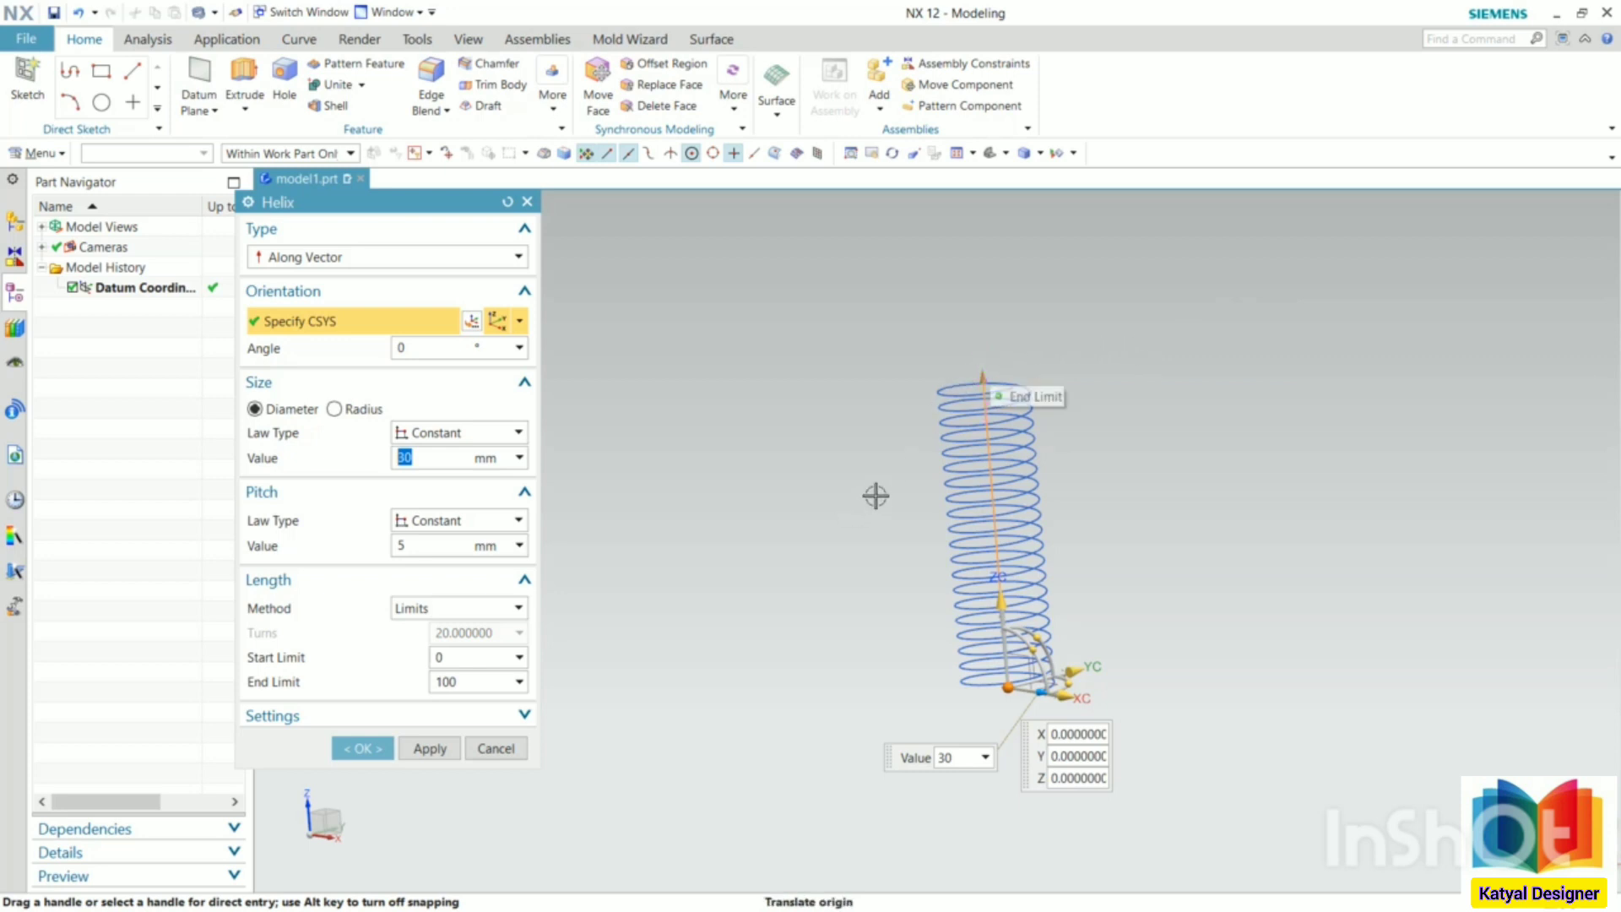
pyautogui.scroll(6, 965, 358)
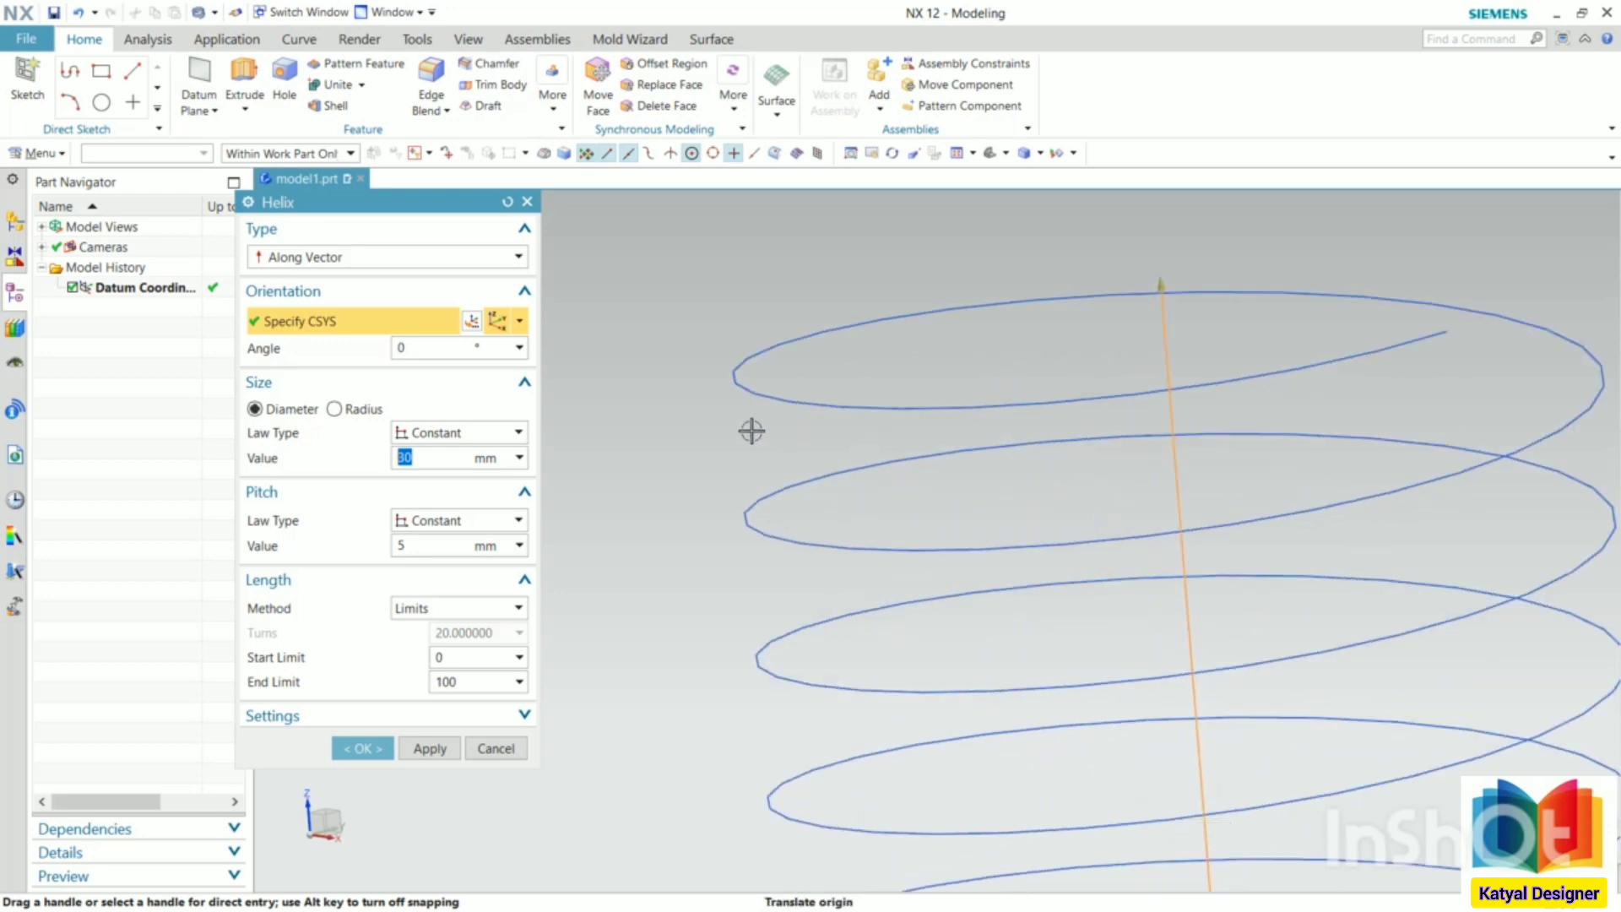
pyautogui.moveTo(717, 419)
pyautogui.mouseDown(button='middle')
pyautogui.moveTo(724, 384)
pyautogui.moveTo(731, 405)
pyautogui.mouseUp(button='middle')
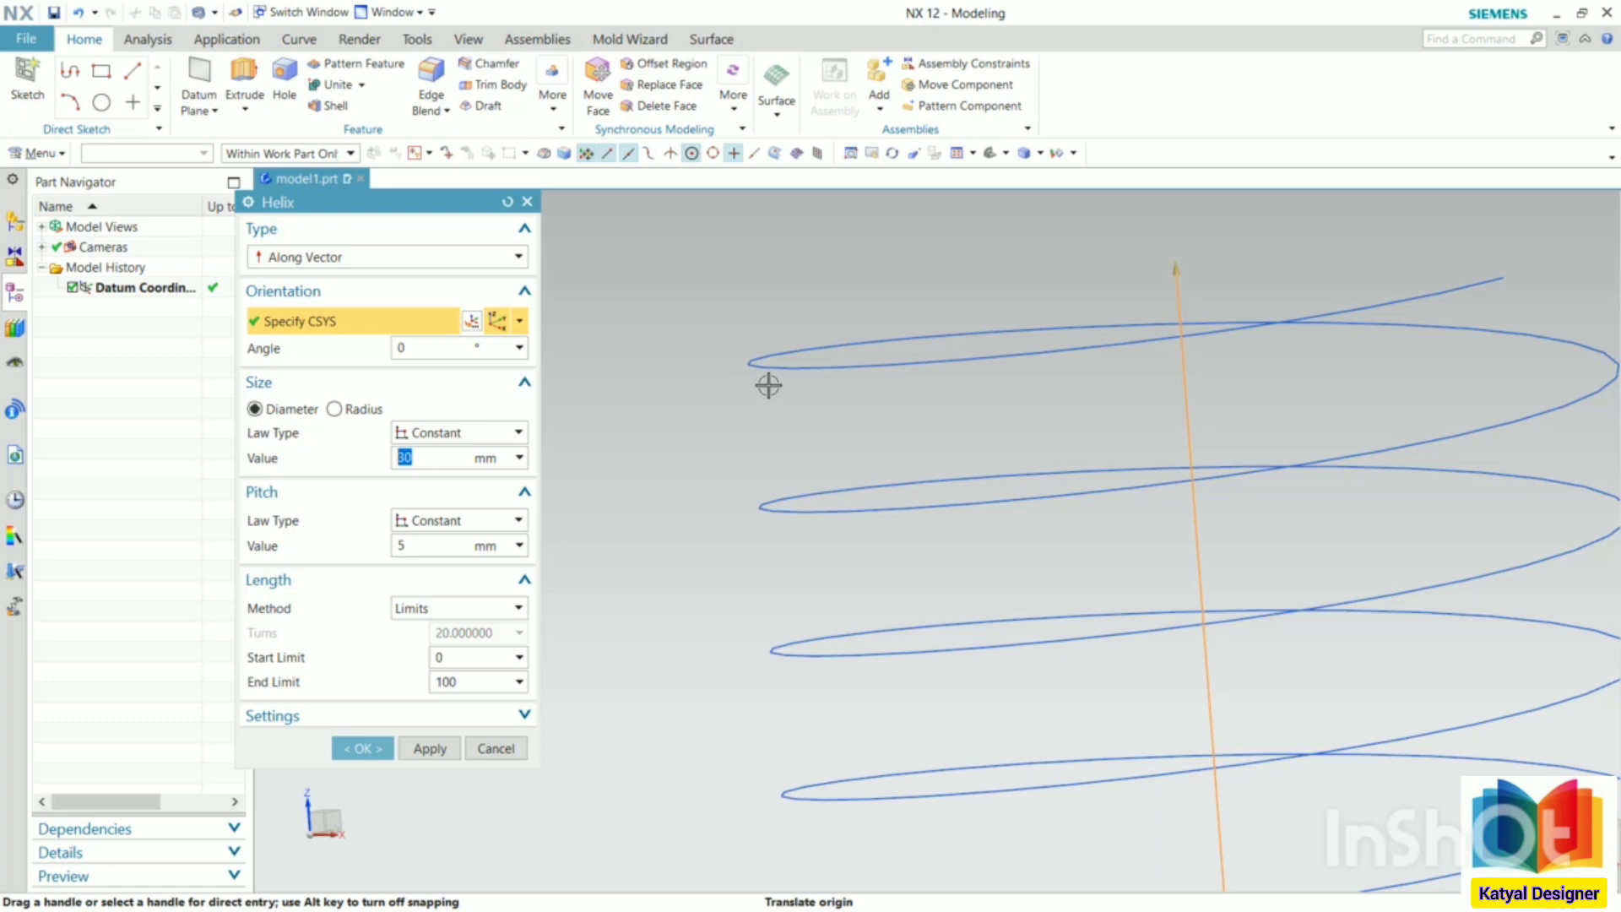
pyautogui.moveTo(435, 546); pyautogui.dragTo(374, 554)
# Set the helix pitch to 10 mm and view the wider-spaced coils.
pyautogui.write('10')
pyautogui.press('Return')
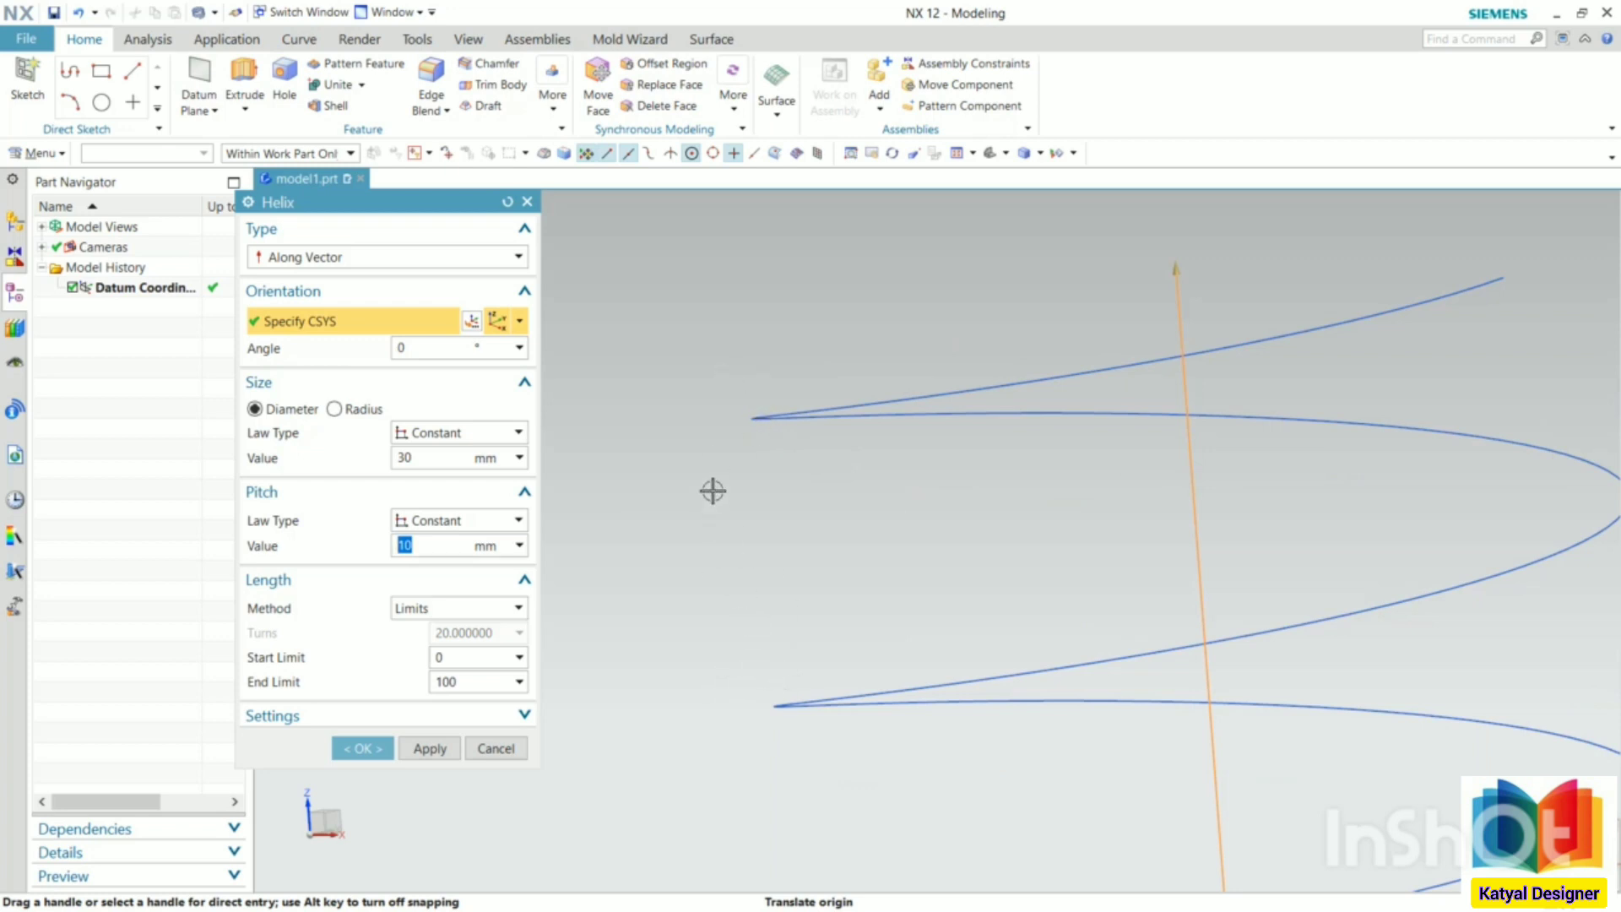
pyautogui.scroll(-5, 760, 434)
pyautogui.moveTo(771, 427); pyautogui.dragTo(709, 494, button='middle')
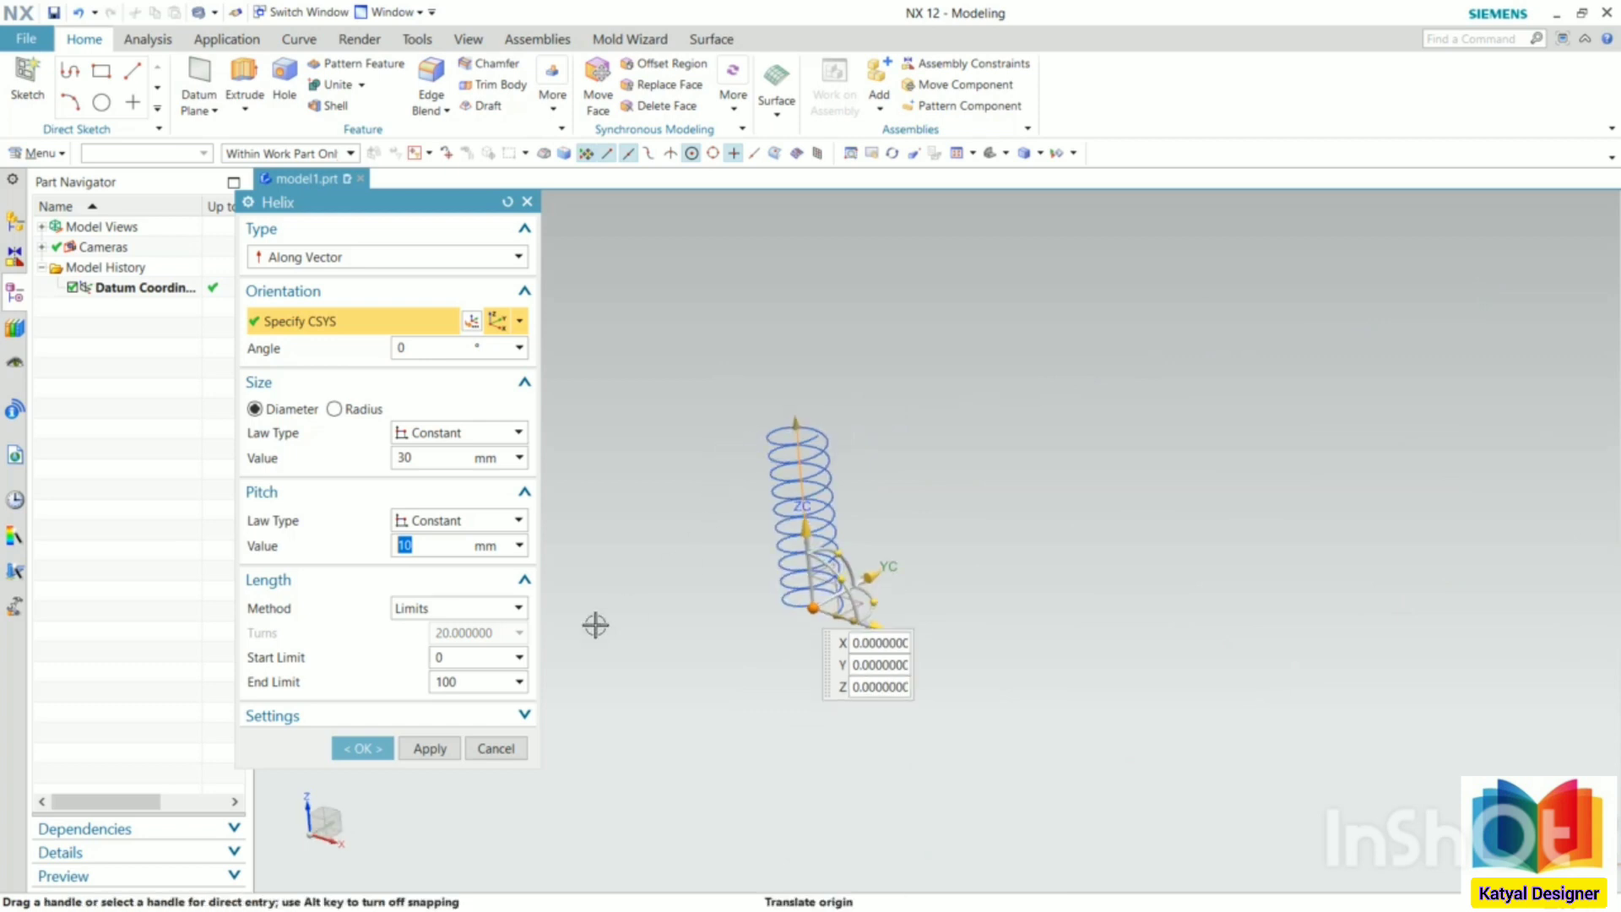
pyautogui.click(464, 610)
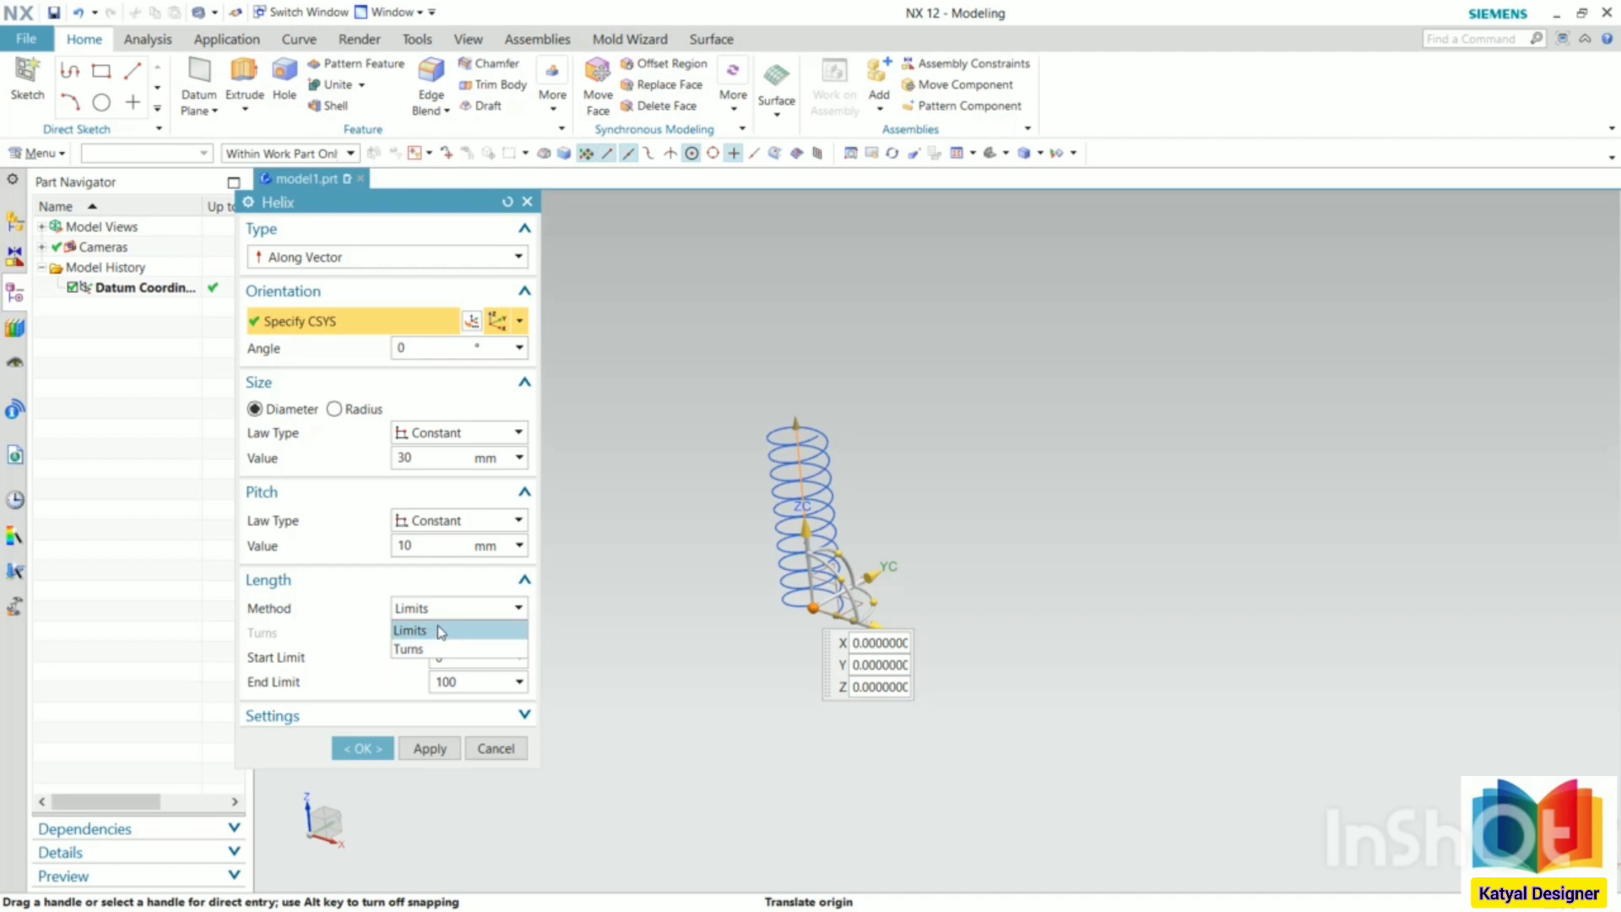
# Switch the helix length method to Turns and set it to 15 turns.
pyautogui.click(441, 631)
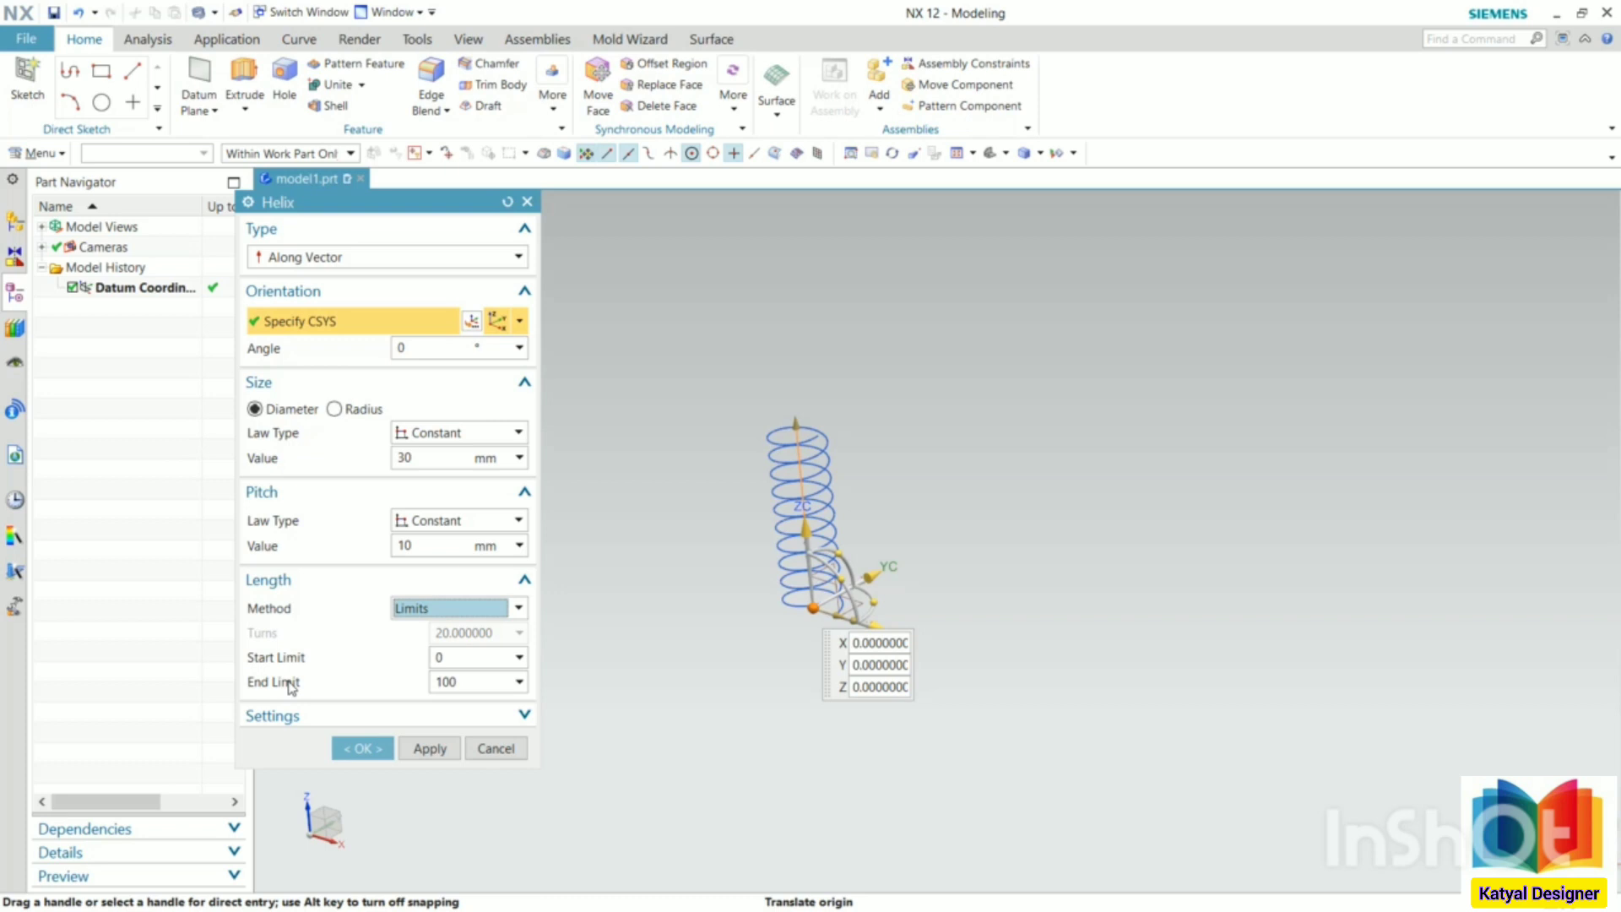
pyautogui.click(417, 609)
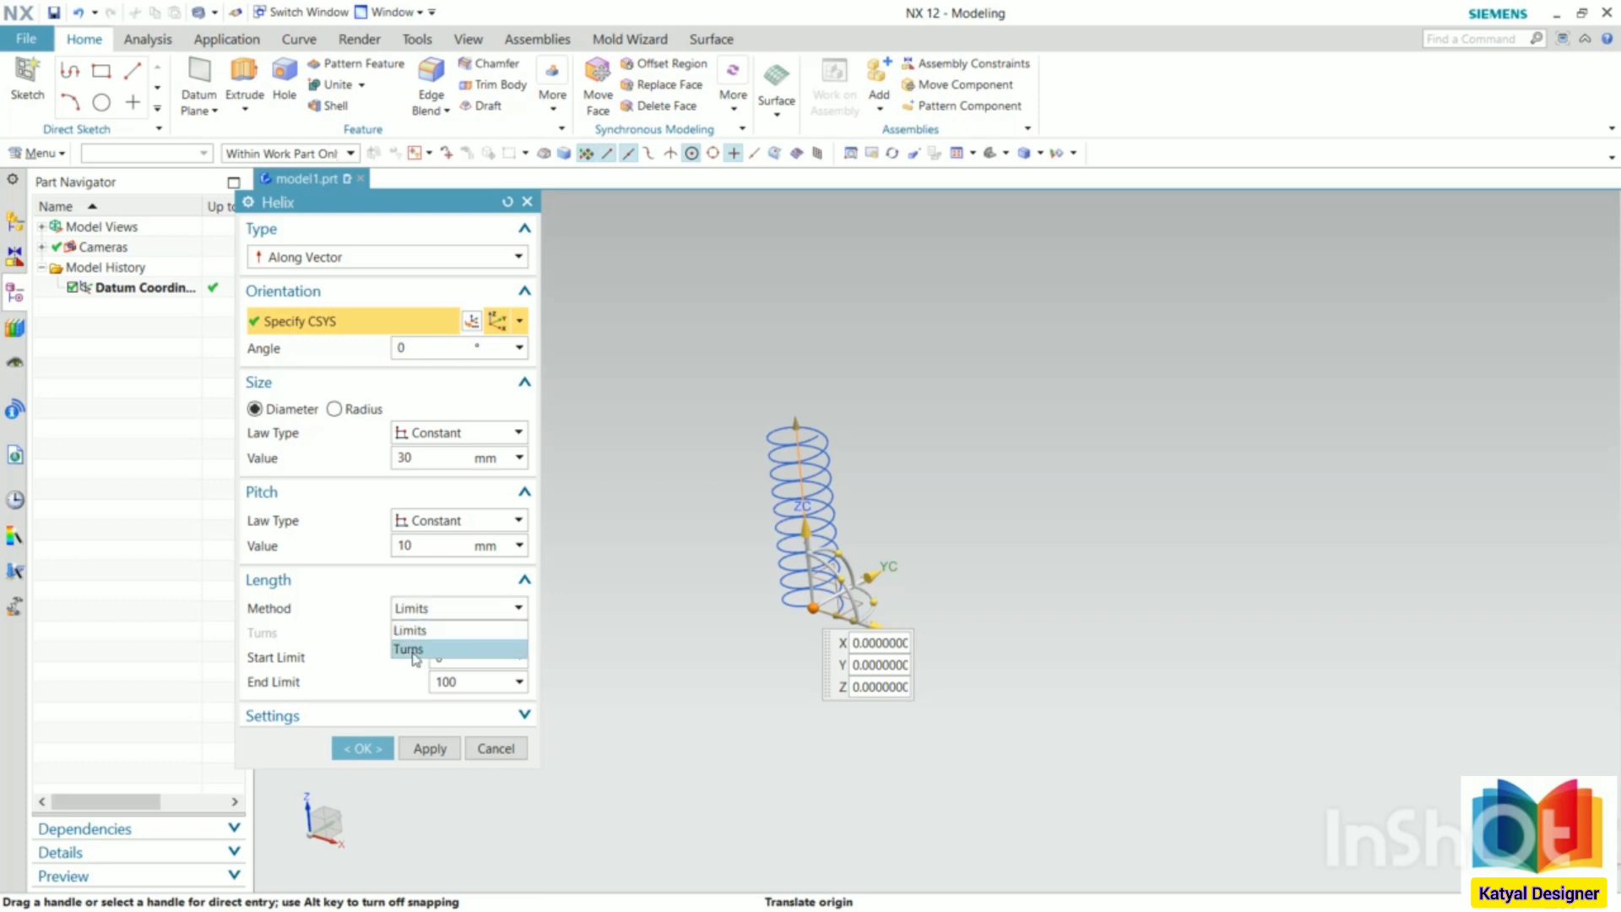
pyautogui.click(414, 649)
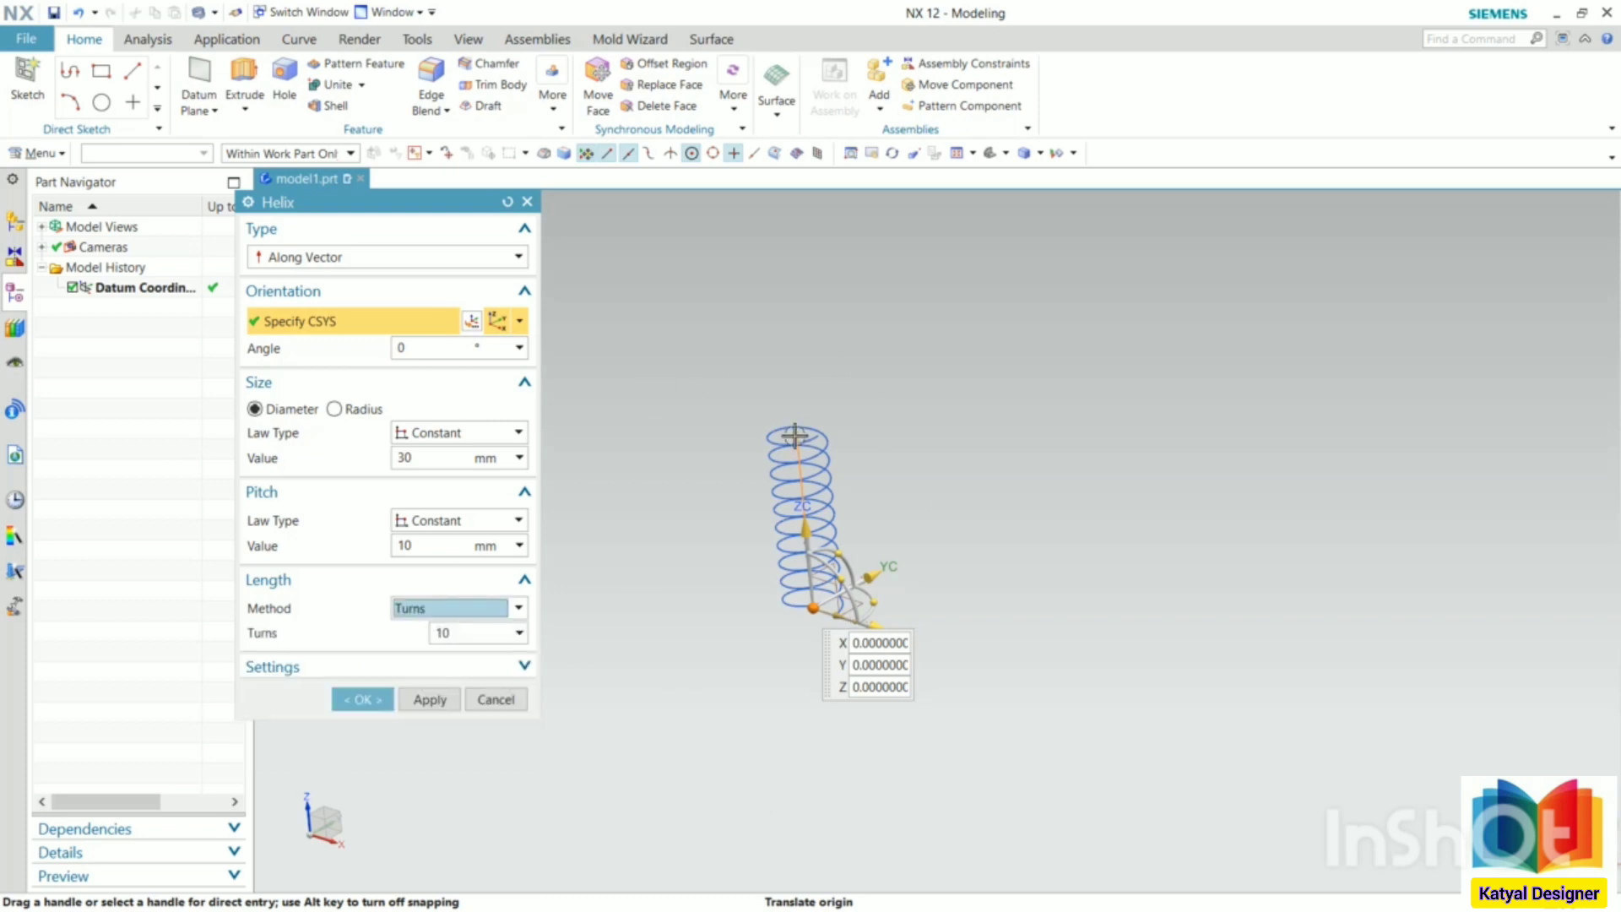
pyautogui.doubleClick(461, 633)
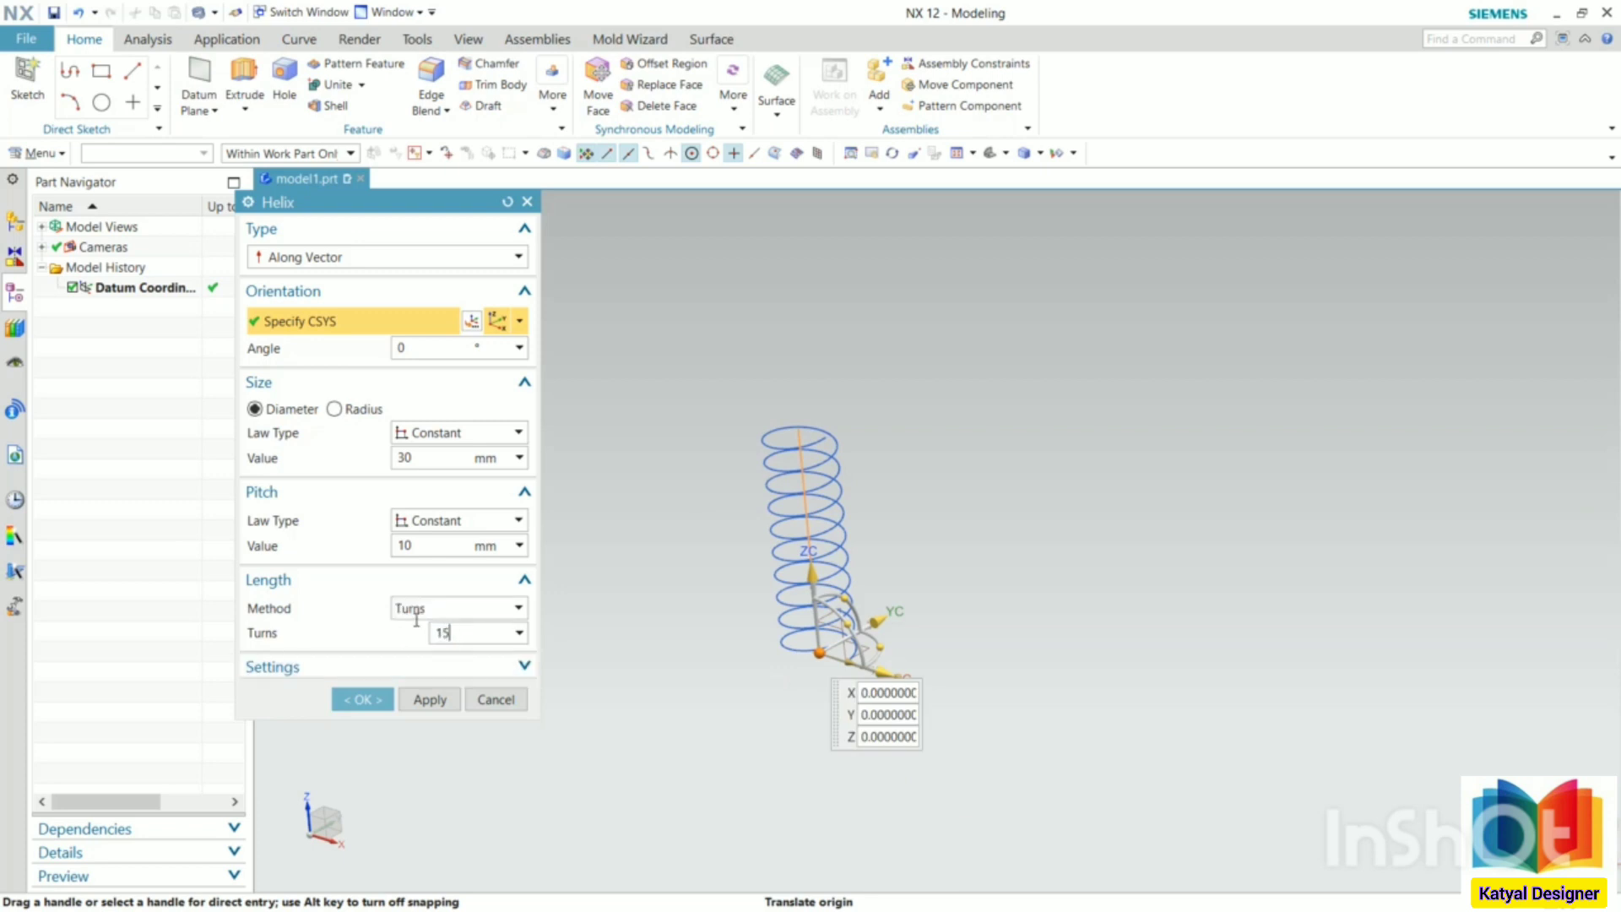
pyautogui.write('15')
pyautogui.press('Return')
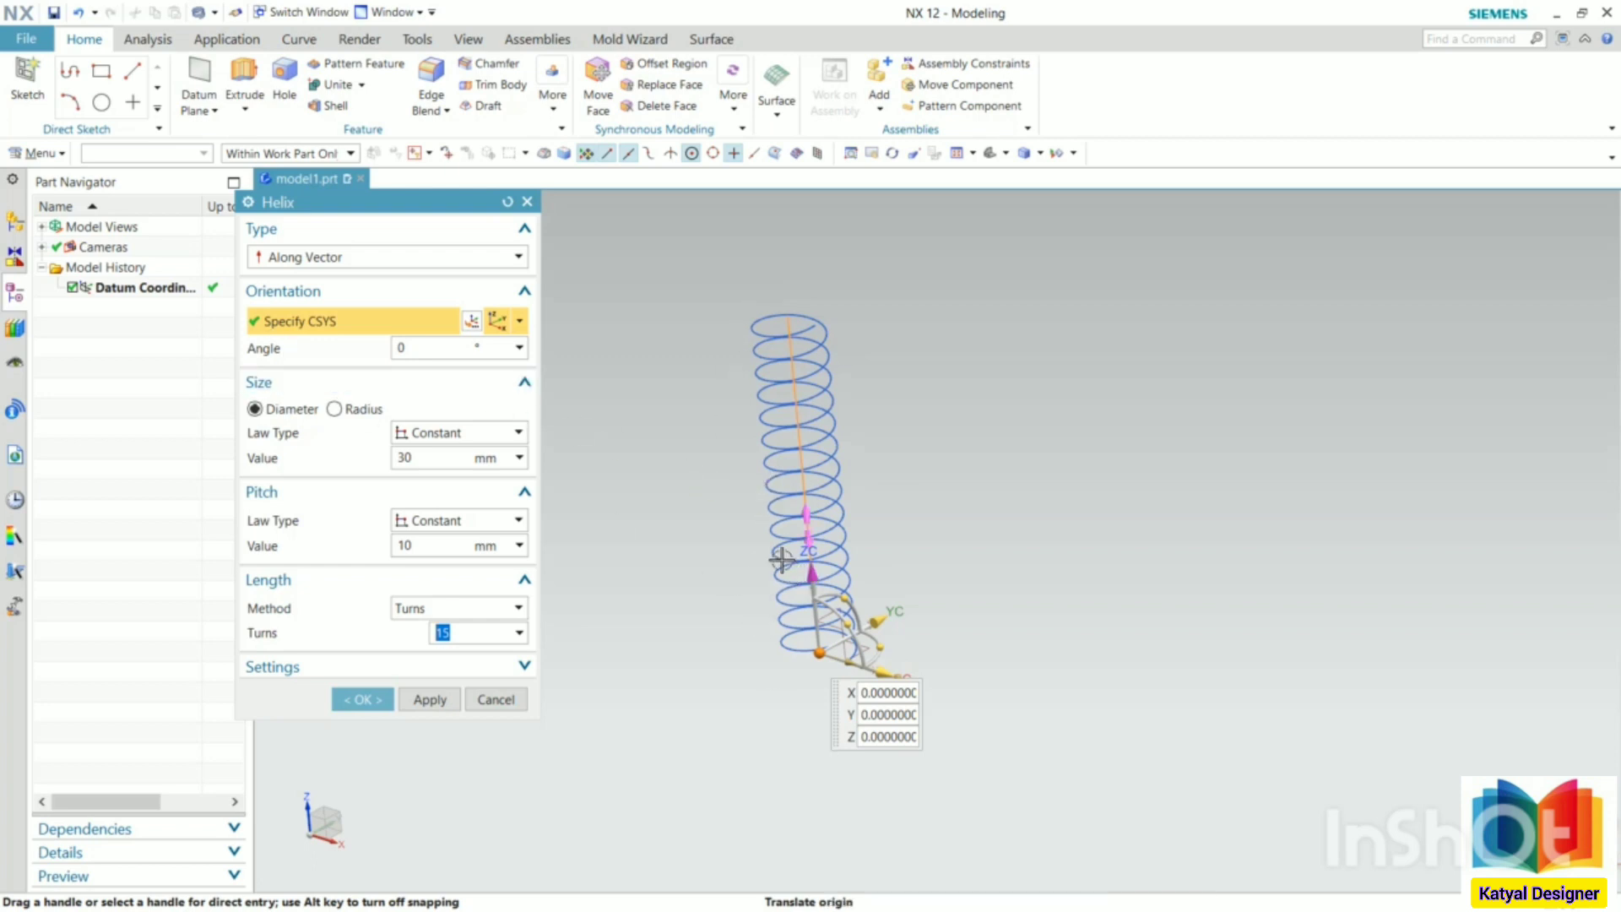
pyautogui.moveTo(1249, 704)
pyautogui.mouseDown(button='middle')
pyautogui.moveTo(1201, 745)
pyautogui.moveTo(1241, 735)
pyautogui.moveTo(1209, 688)
pyautogui.moveTo(1237, 680)
pyautogui.mouseUp(button='middle')
pyautogui.scroll(-4, 827, 688)
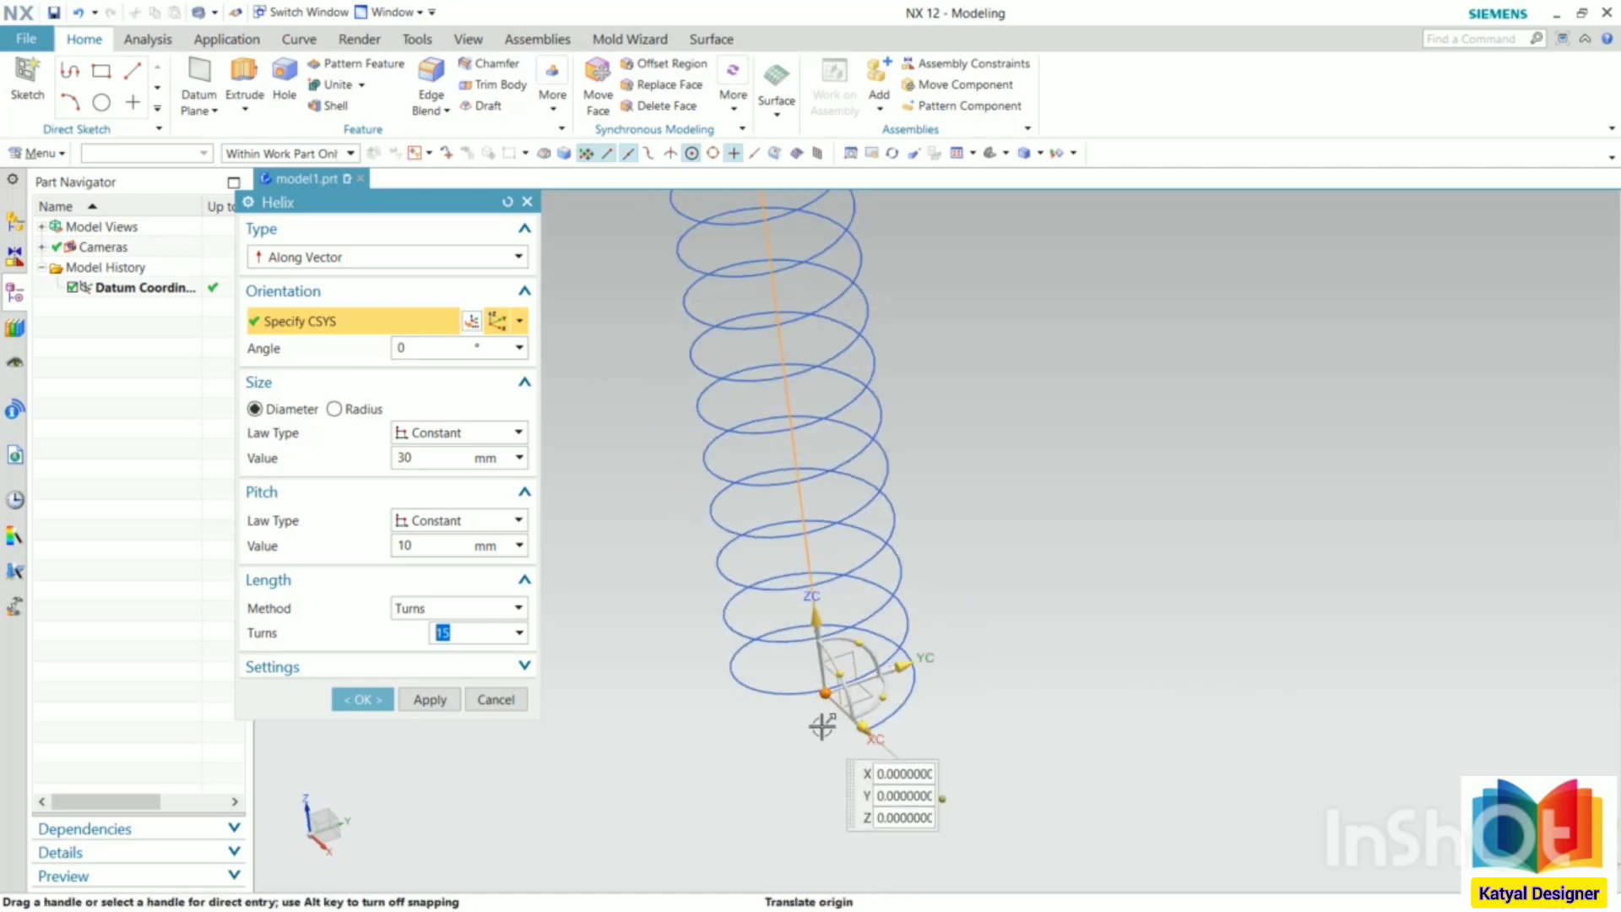
pyautogui.scroll(-8, 821, 726)
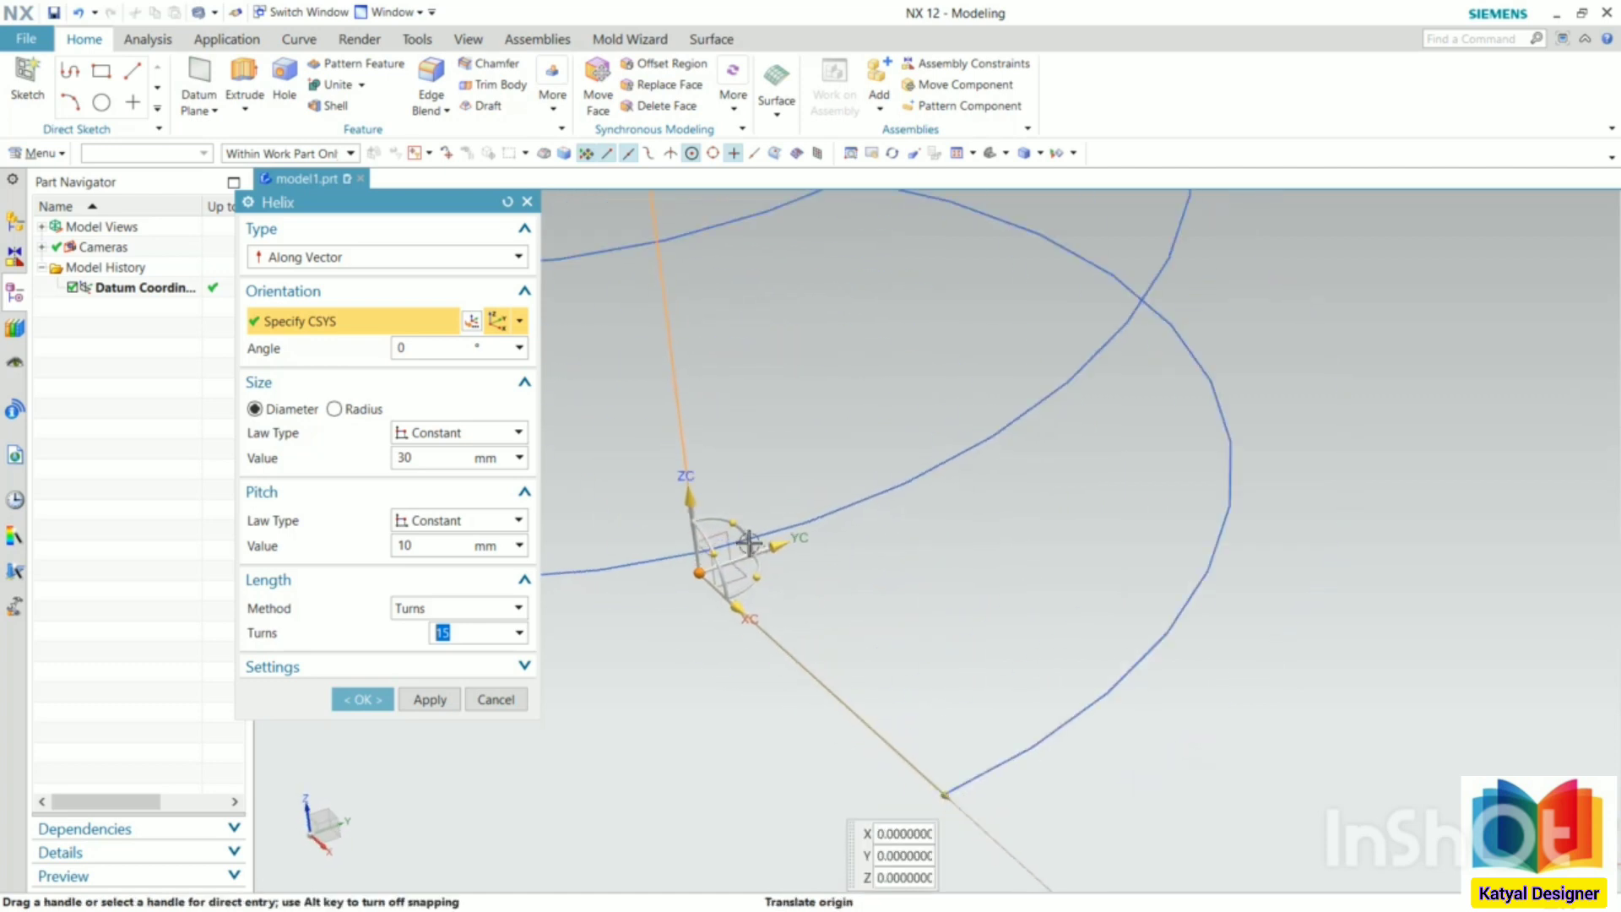
pyautogui.scroll(1, 748, 541)
# Set the helix orientation angle to 20°.
pyautogui.click(411, 346)
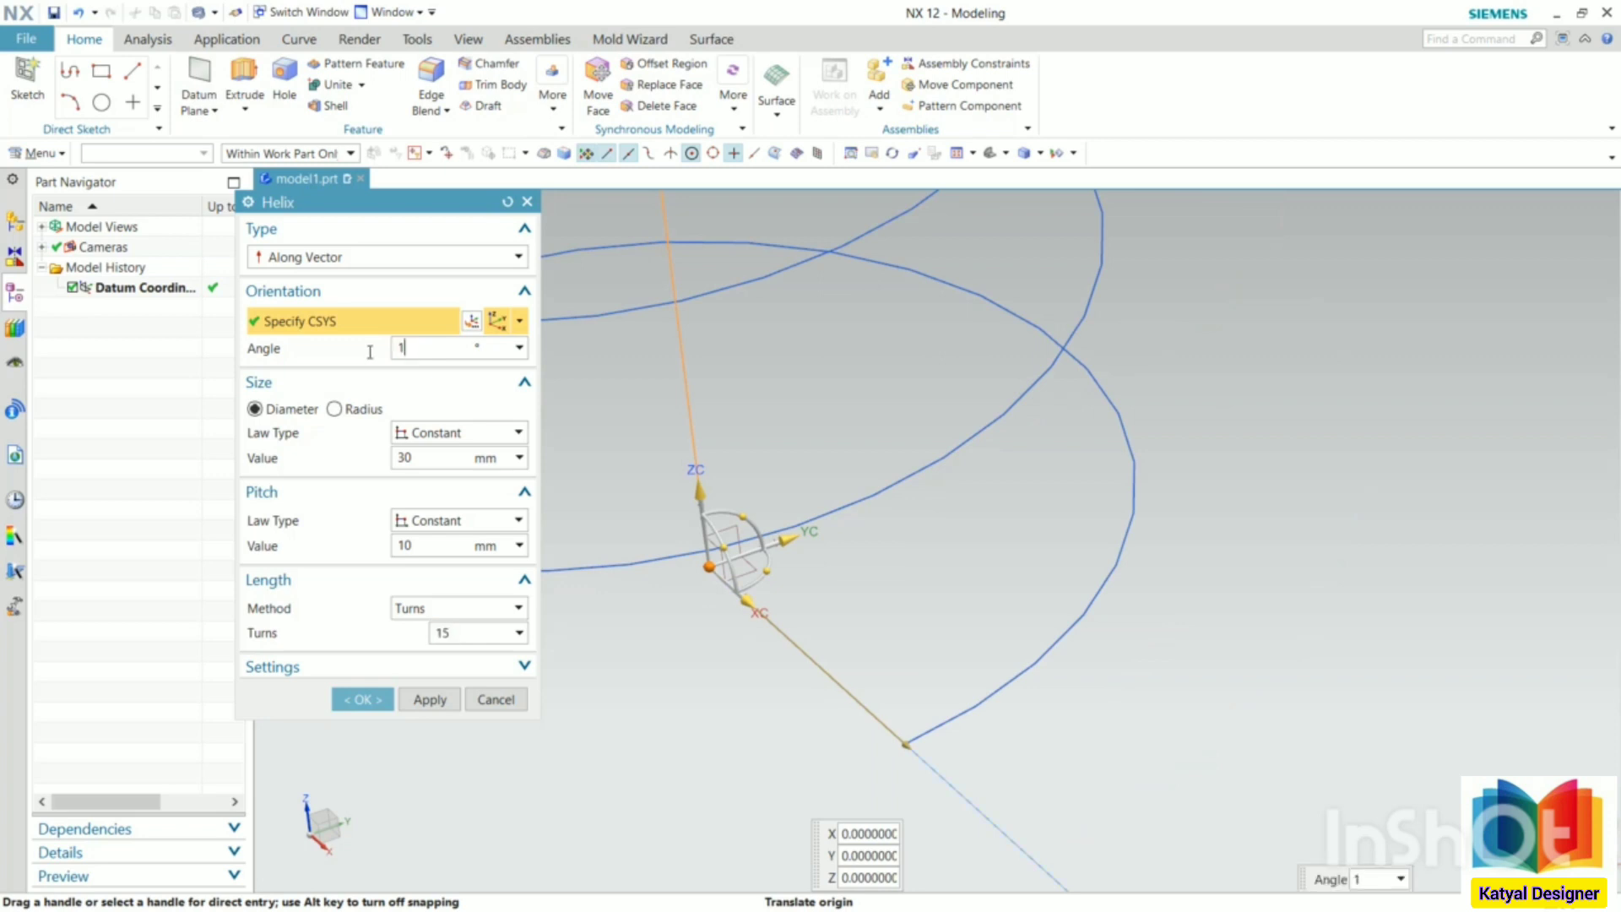
pyautogui.press('Return')
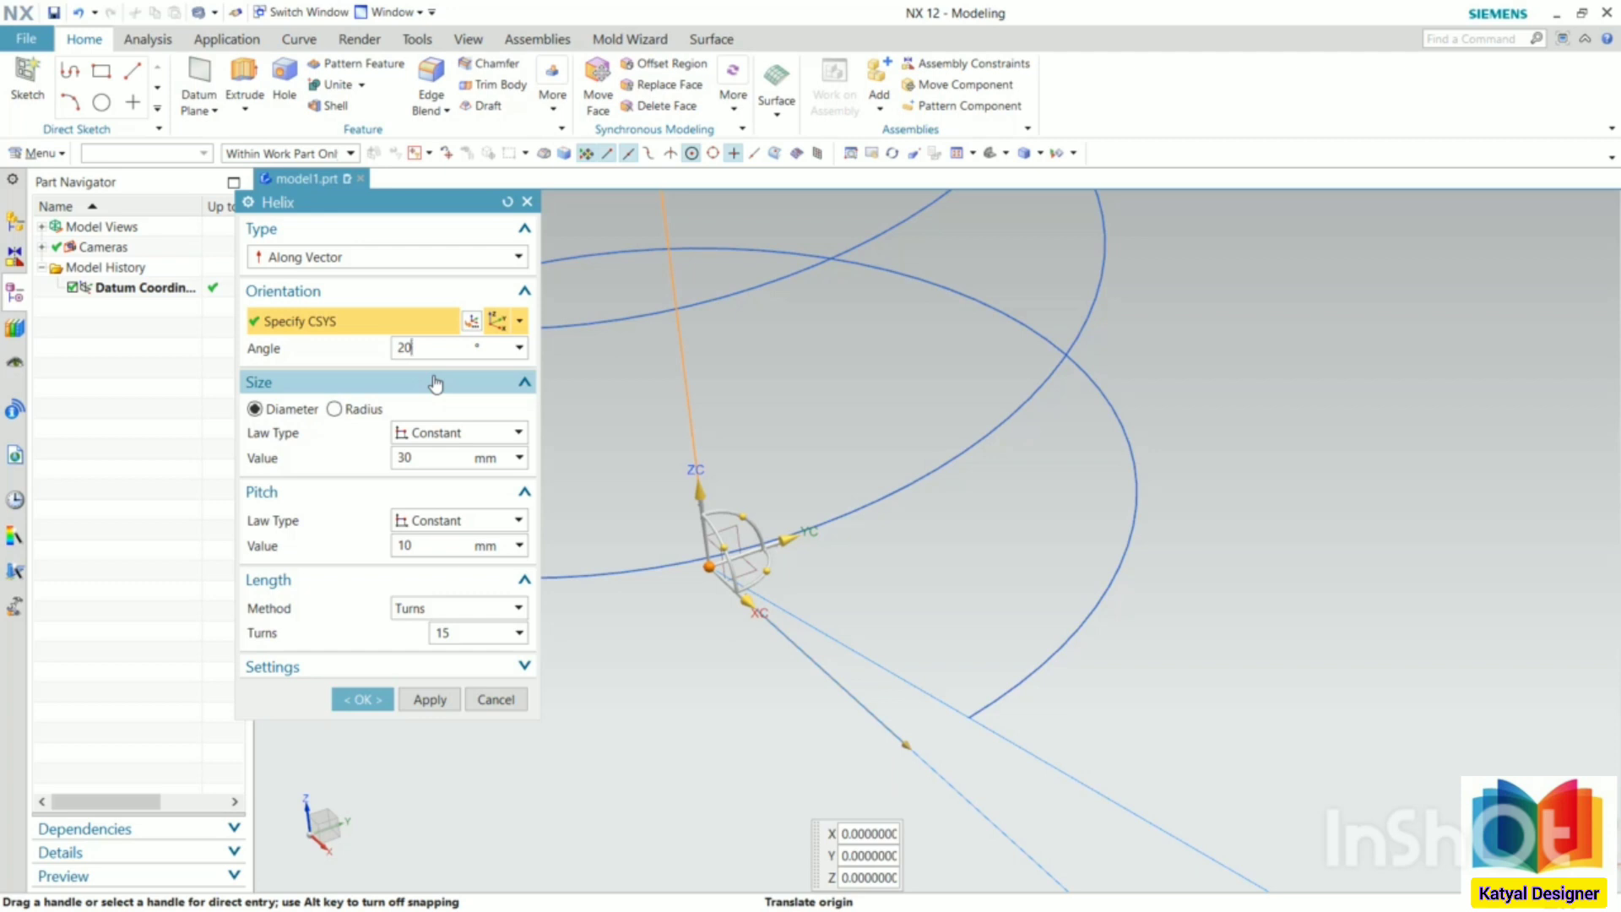
pyautogui.press('Return')
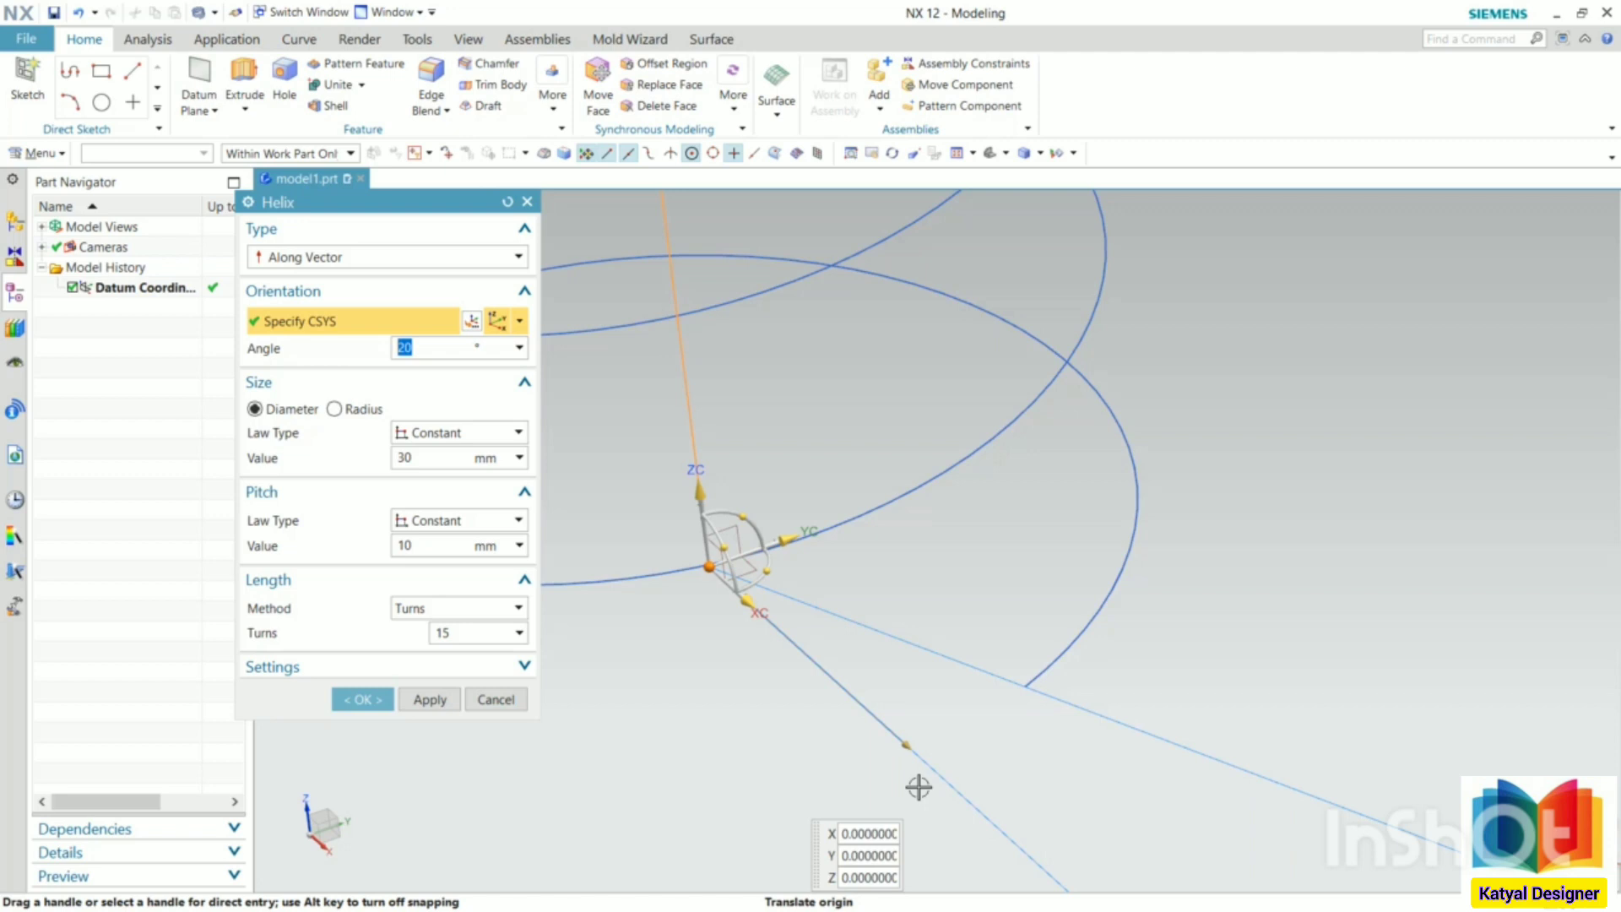
# Set the turn direction to Left Hand in Settings and create the helix.
pyautogui.click(523, 667)
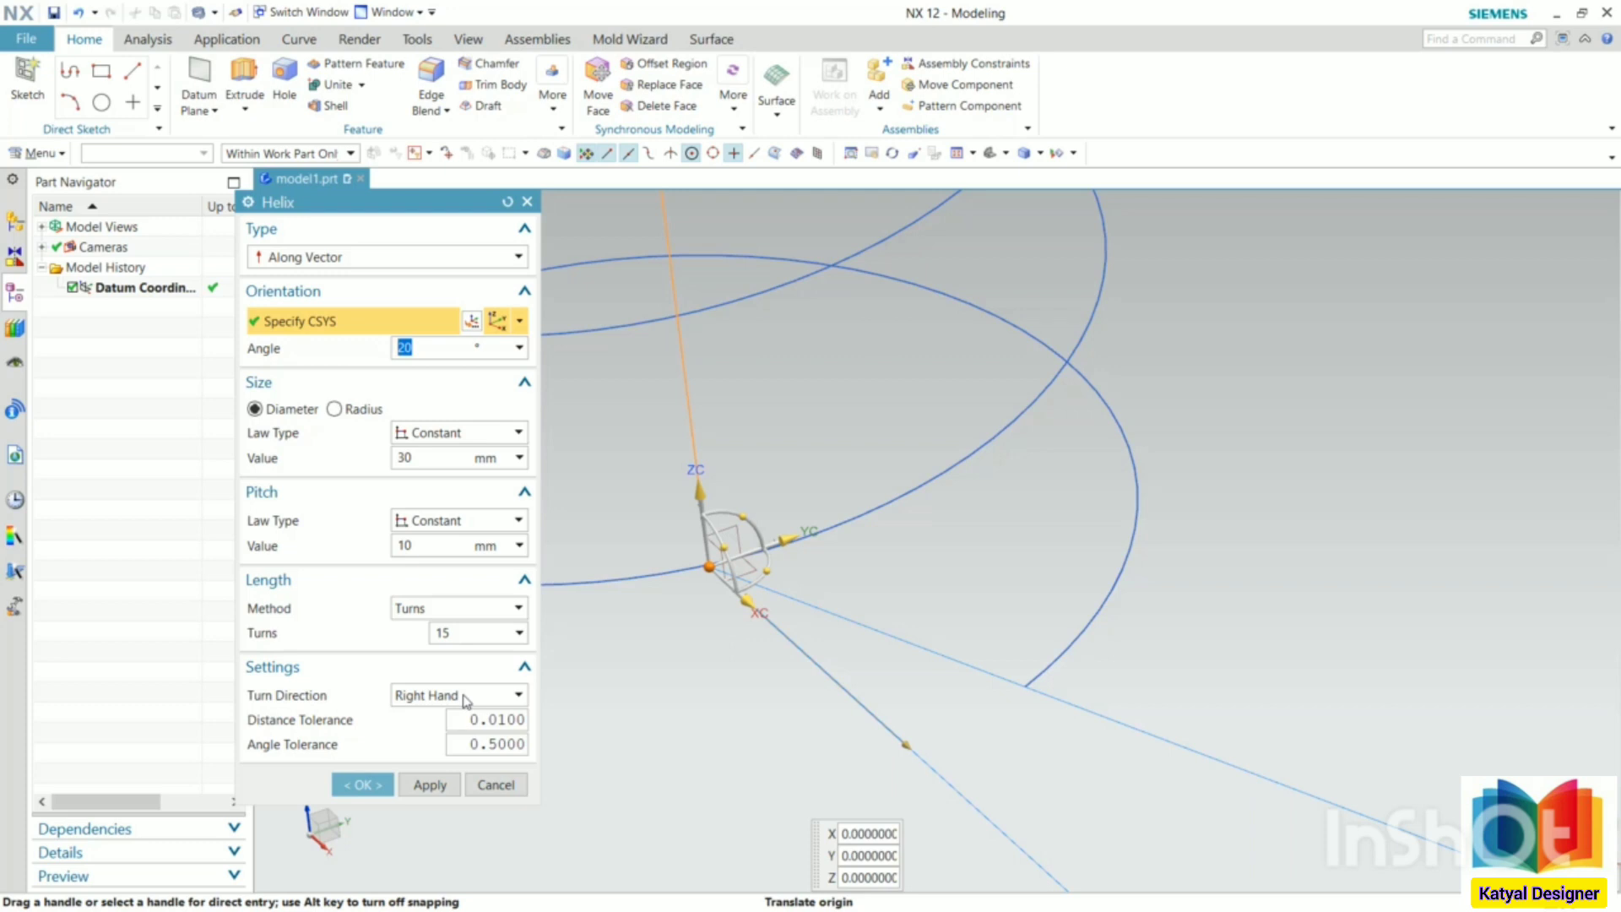
pyautogui.click(466, 701)
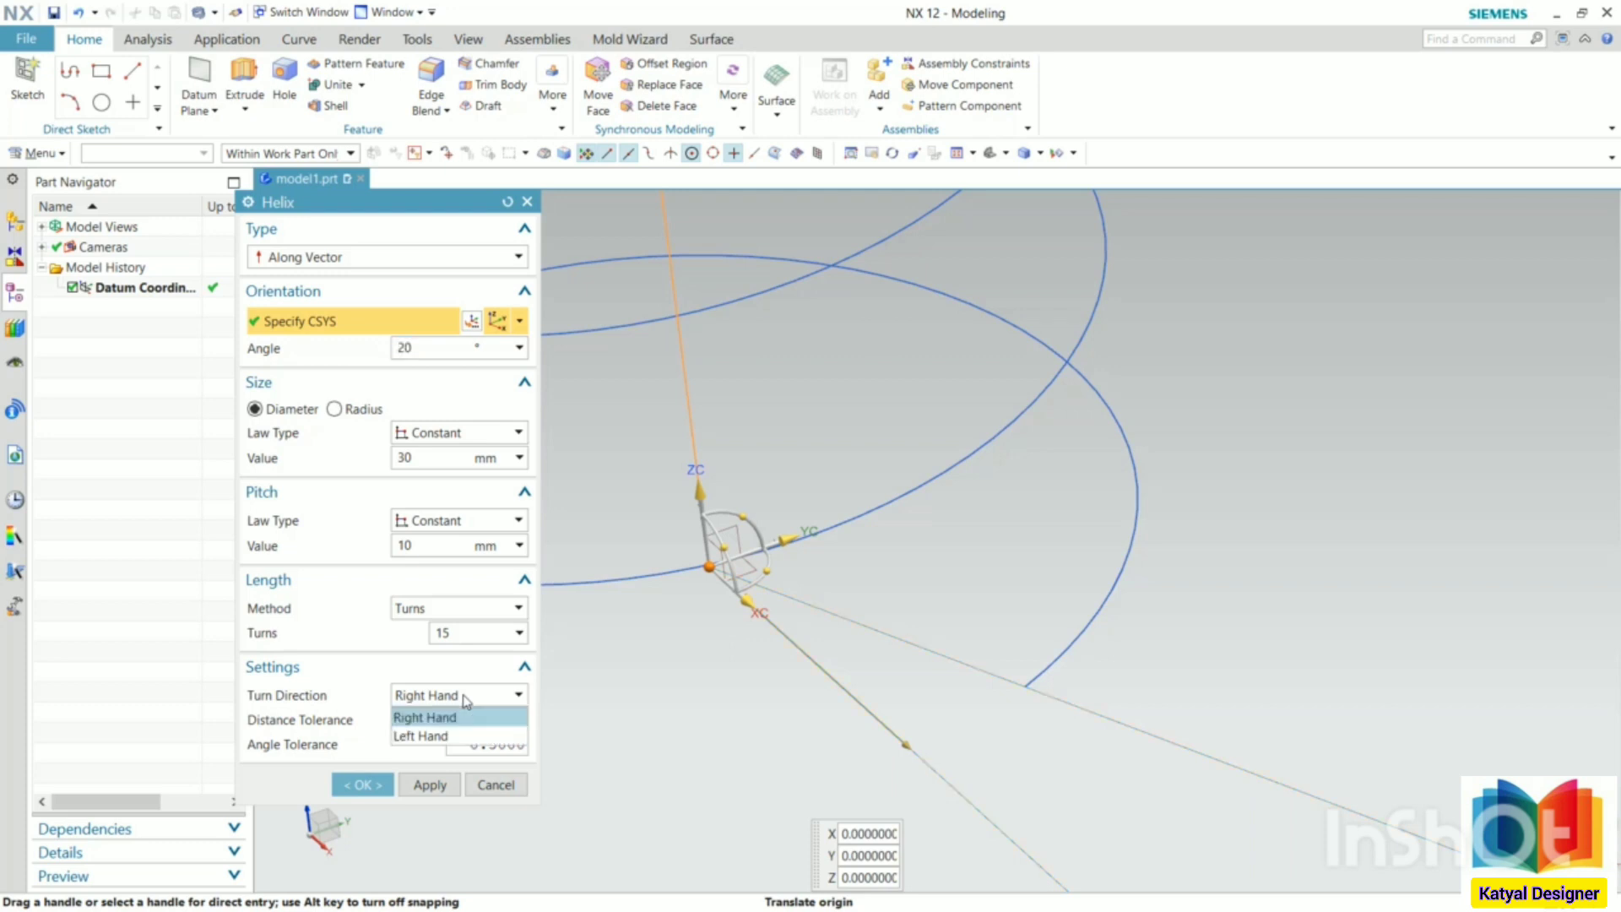
pyautogui.click(453, 719)
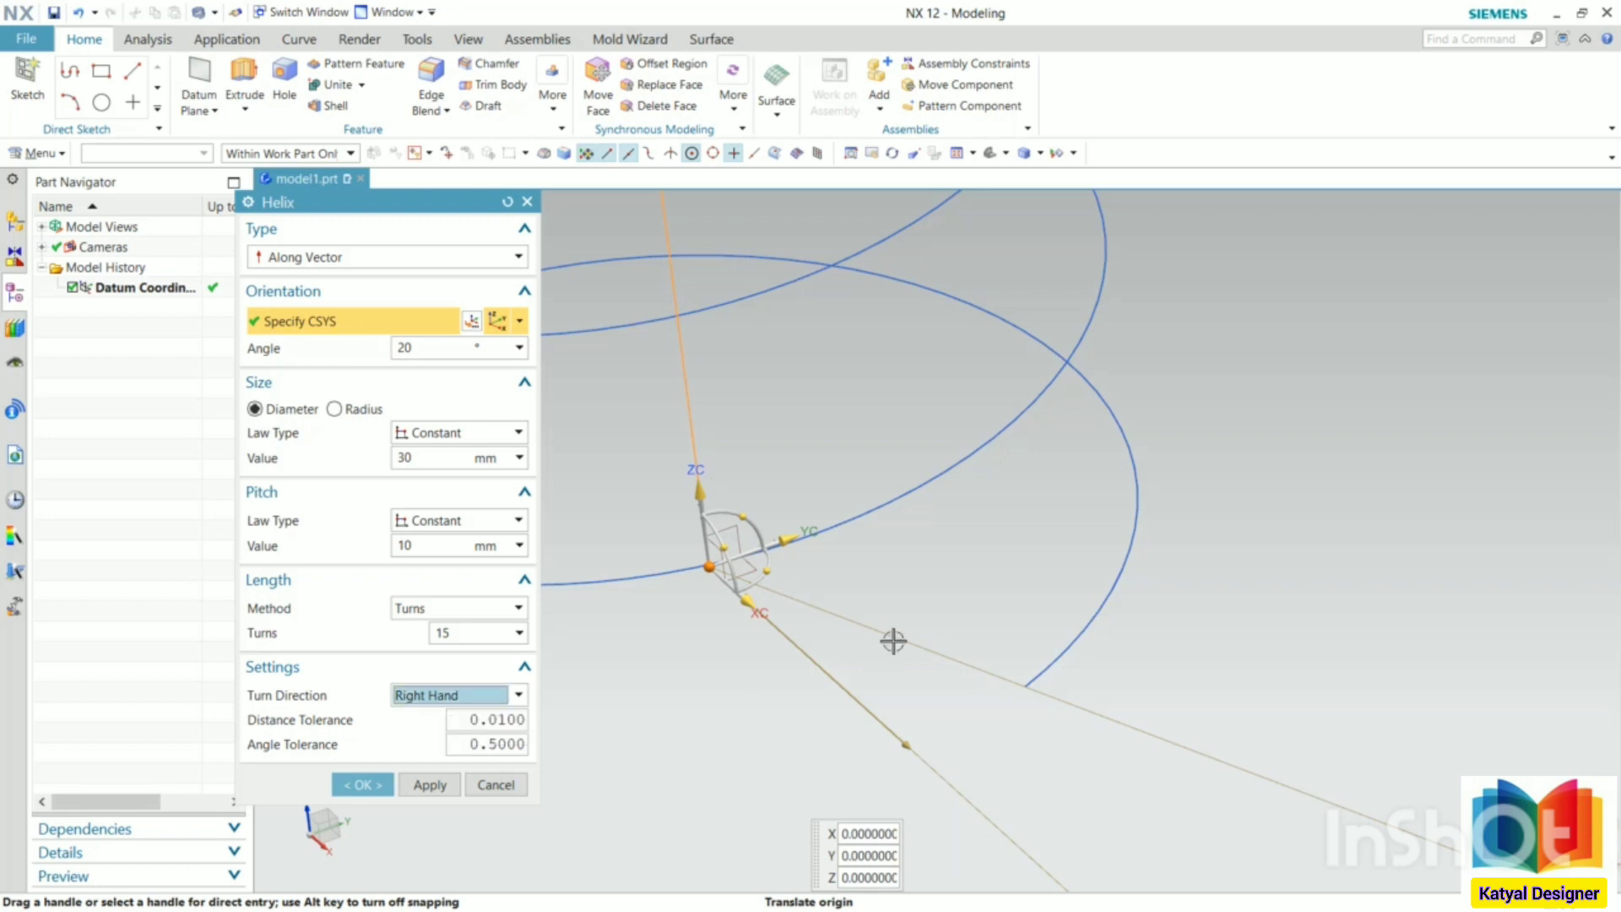
pyautogui.scroll(-3, 893, 640)
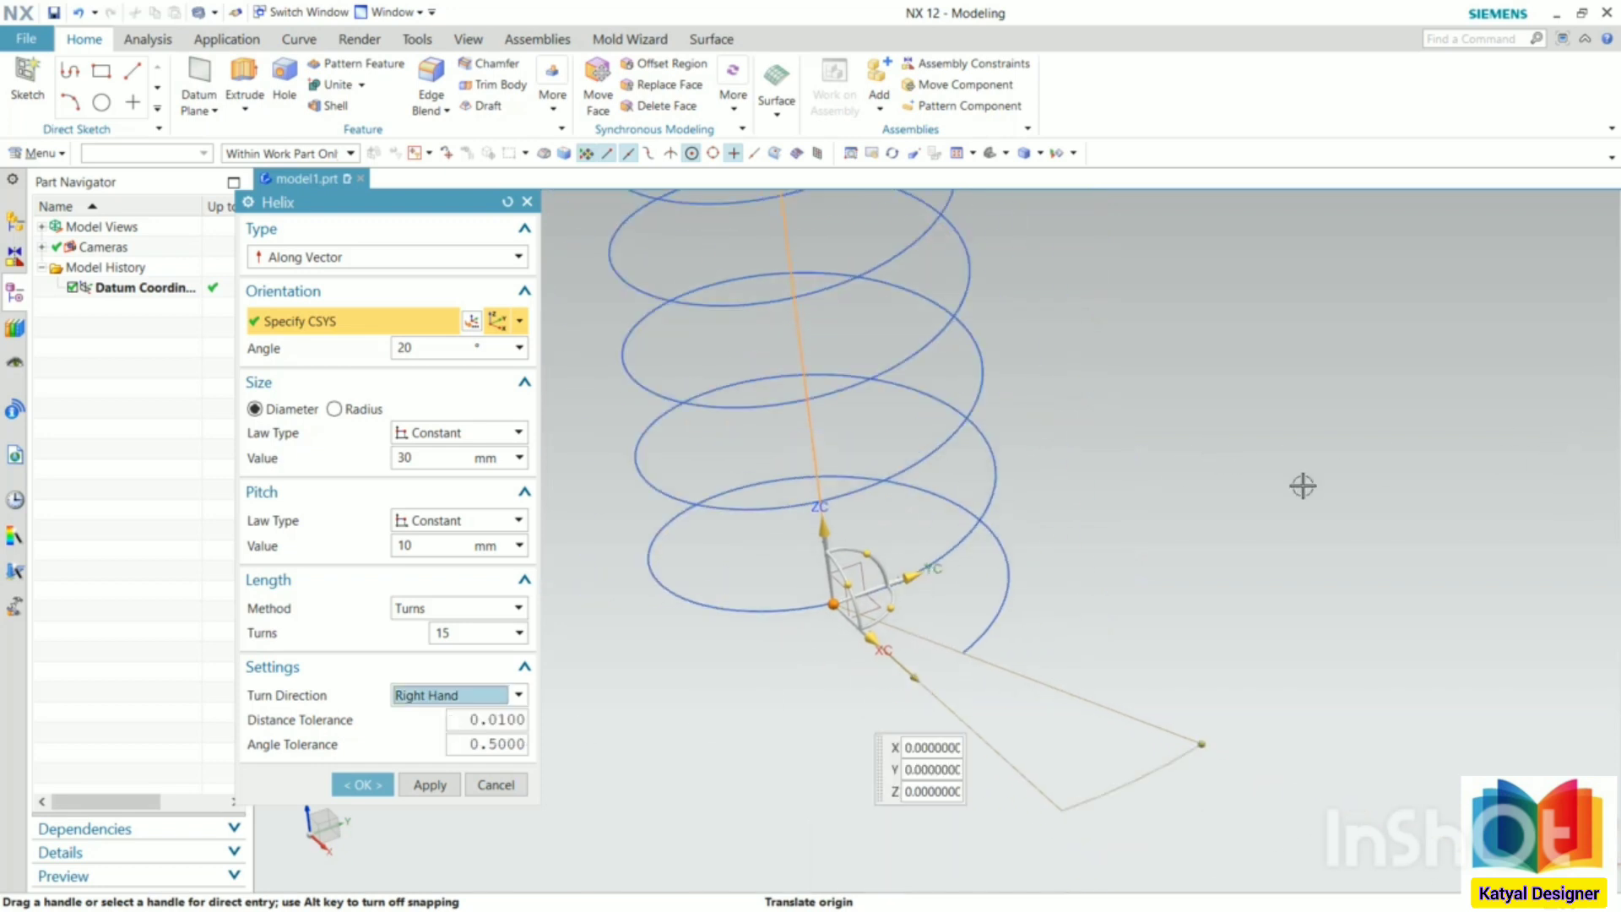
pyautogui.moveTo(891, 516); pyautogui.dragTo(892, 477, button='middle')
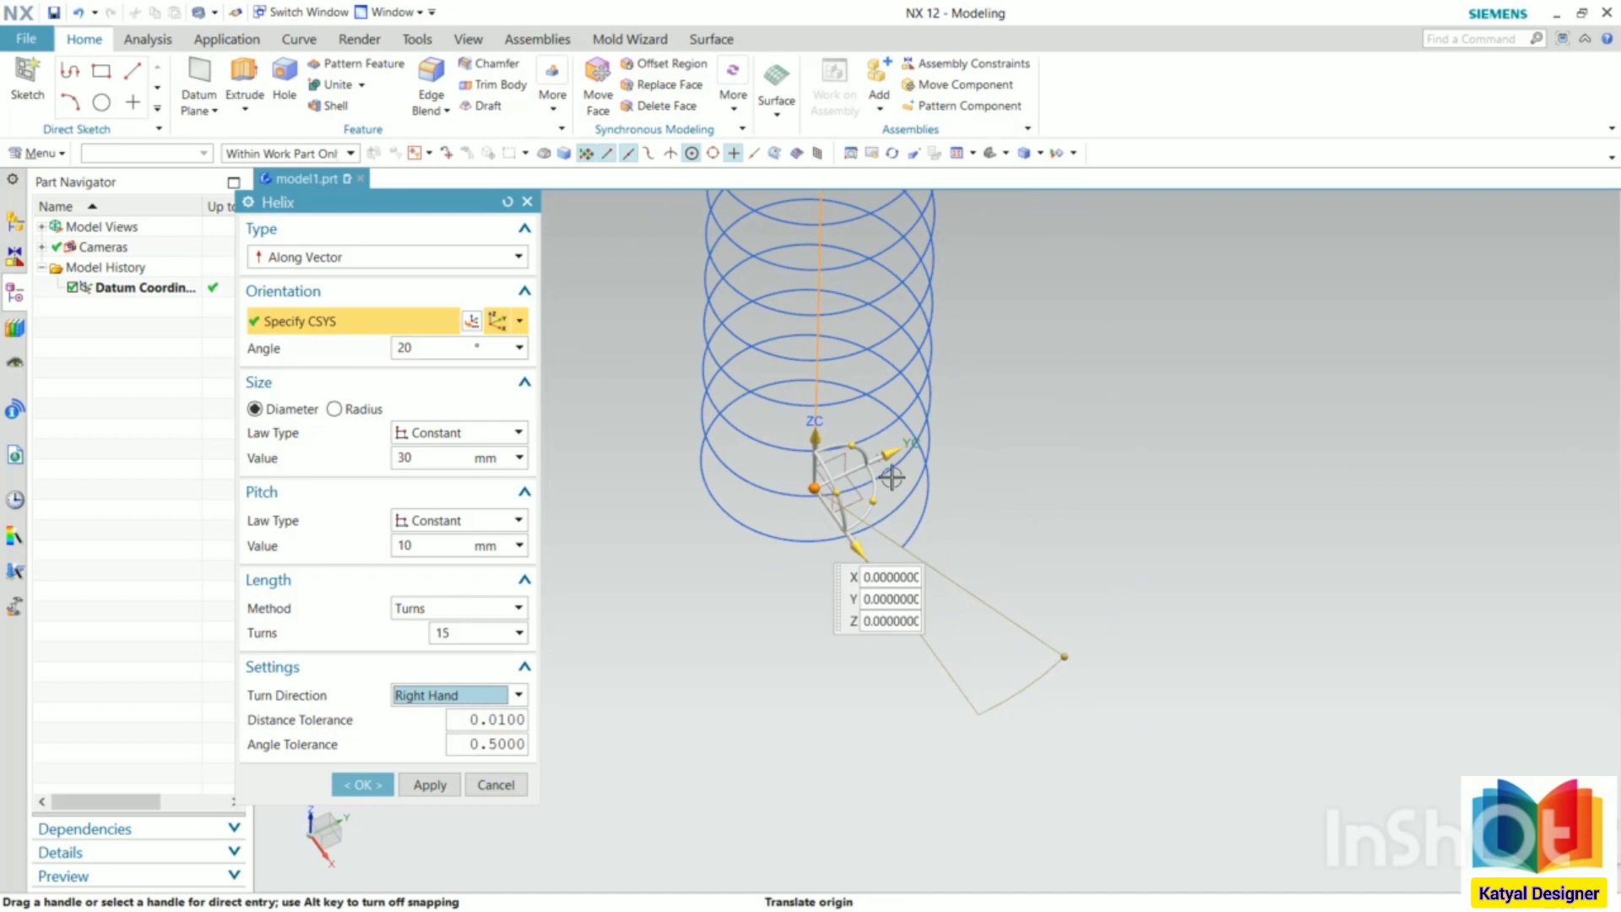
pyautogui.moveTo(1002, 494); pyautogui.dragTo(981, 439, button='middle')
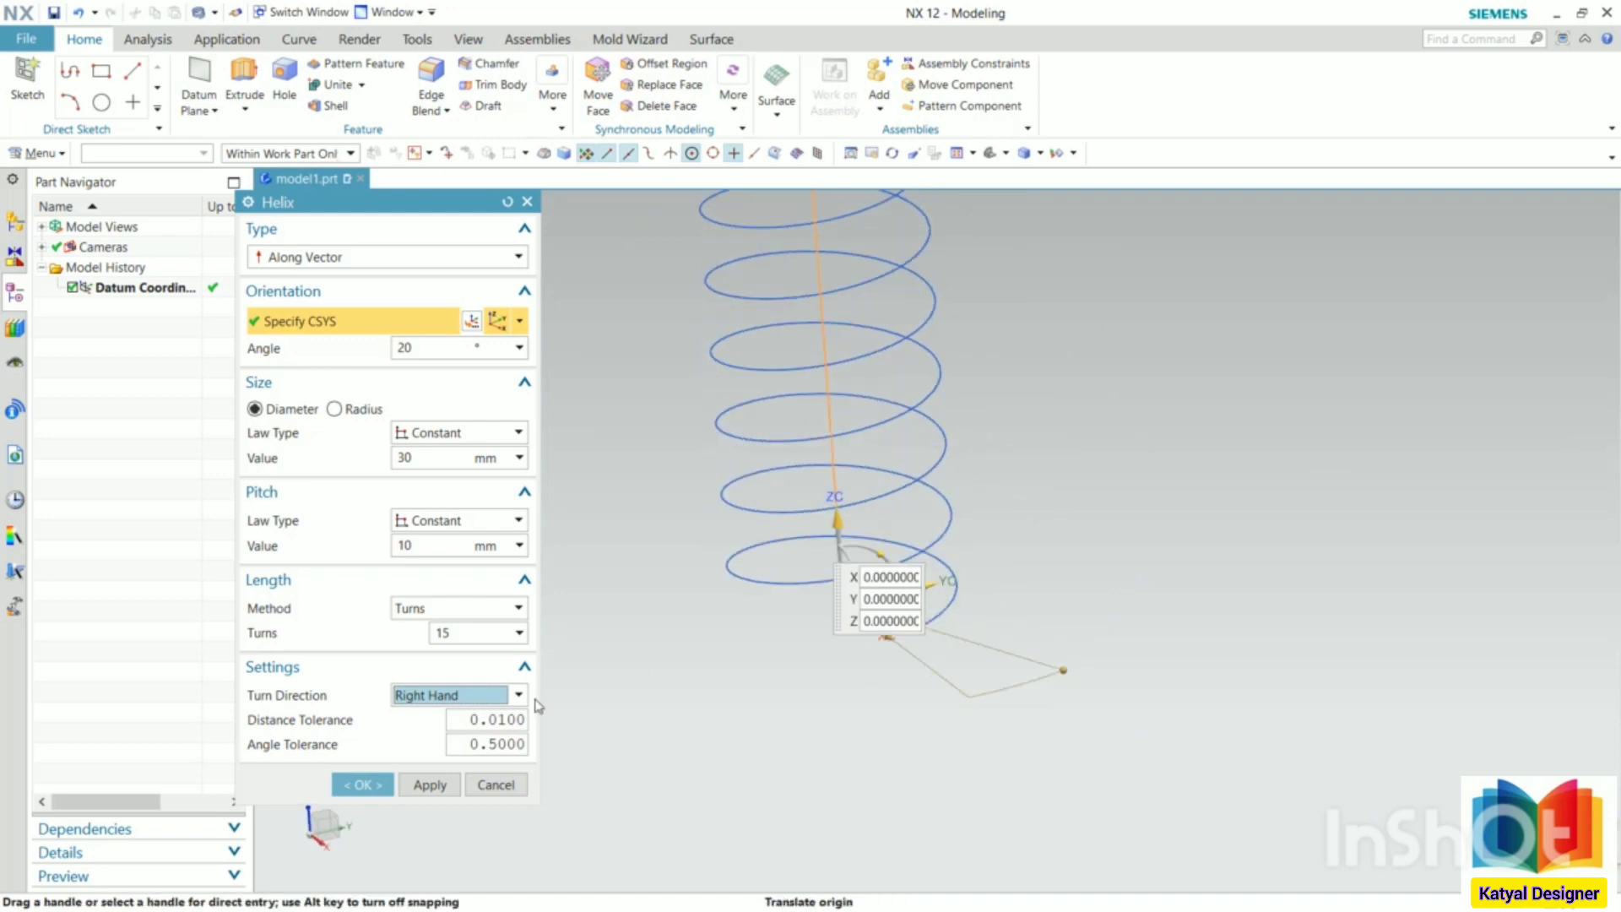
pyautogui.click(456, 694)
pyautogui.click(438, 735)
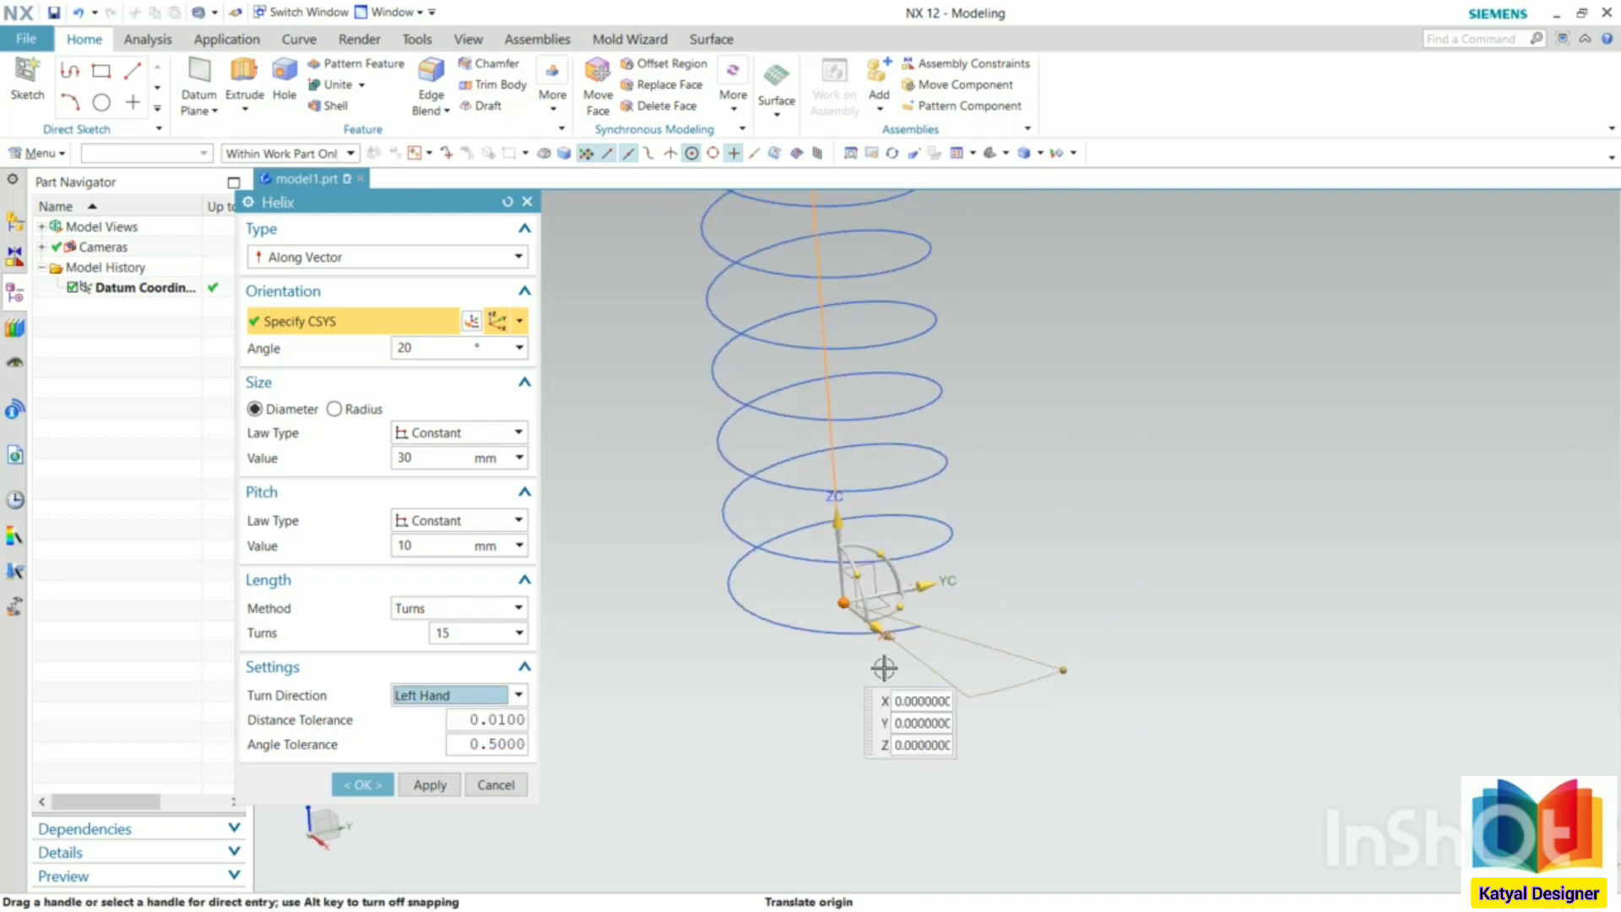
pyautogui.scroll(5, 868, 595)
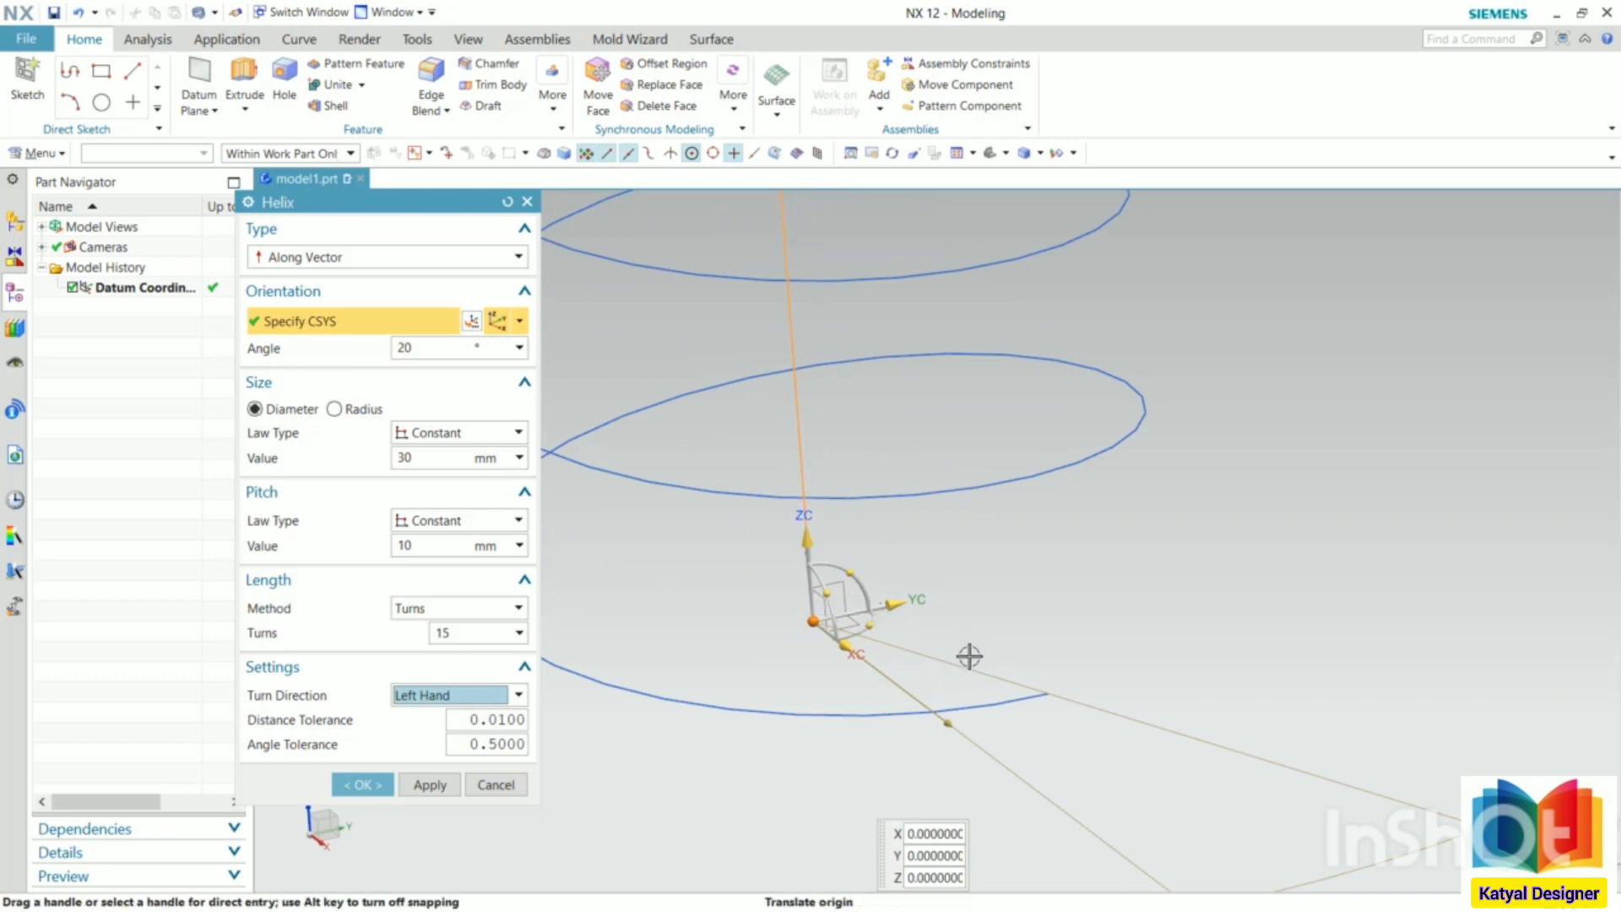
pyautogui.scroll(-3, 962, 650)
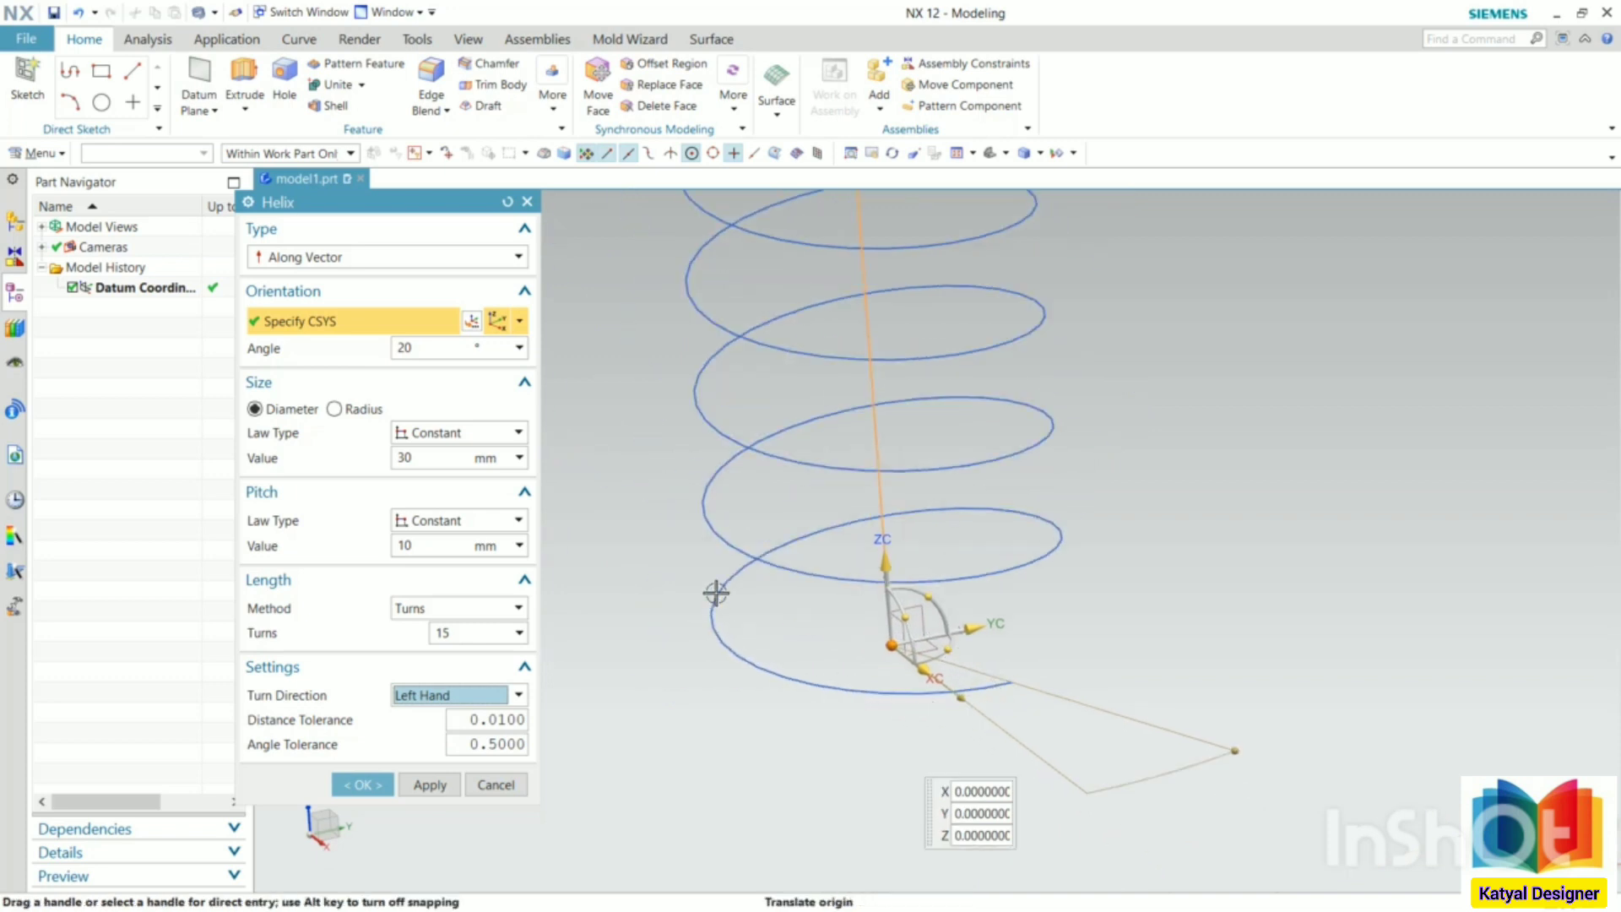
pyautogui.click(384, 778)
# Delete the Helix (1) feature from the Part Navigator.
pyautogui.scroll(-3, 626, 637)
pyautogui.moveTo(1055, 471); pyautogui.dragTo(661, 480, button='middle')
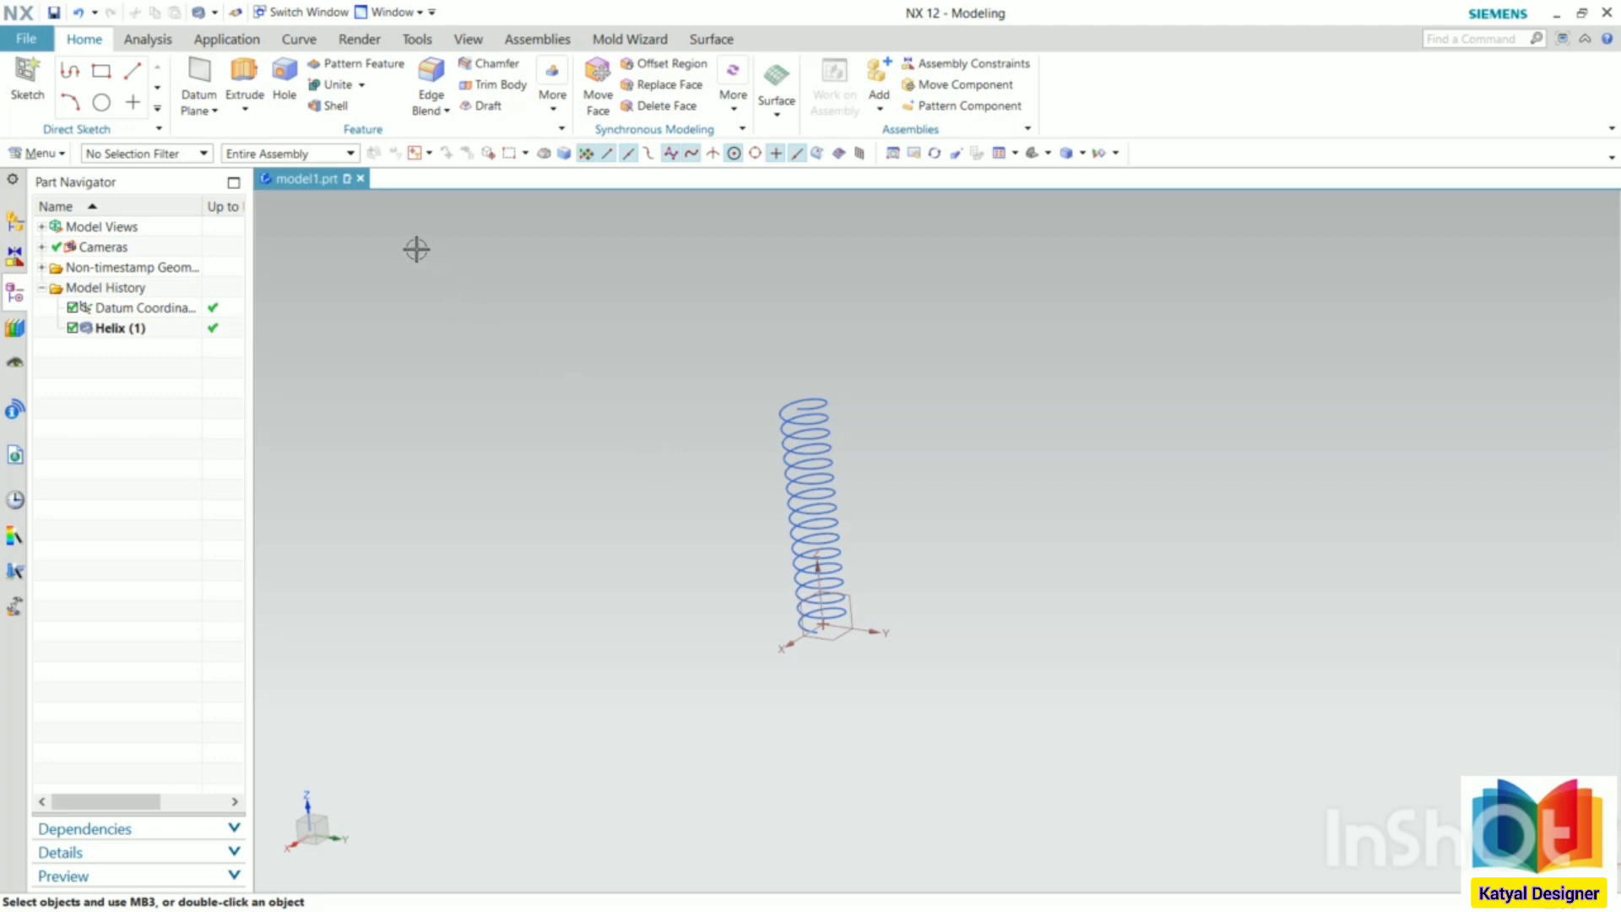
pyautogui.click(153, 330)
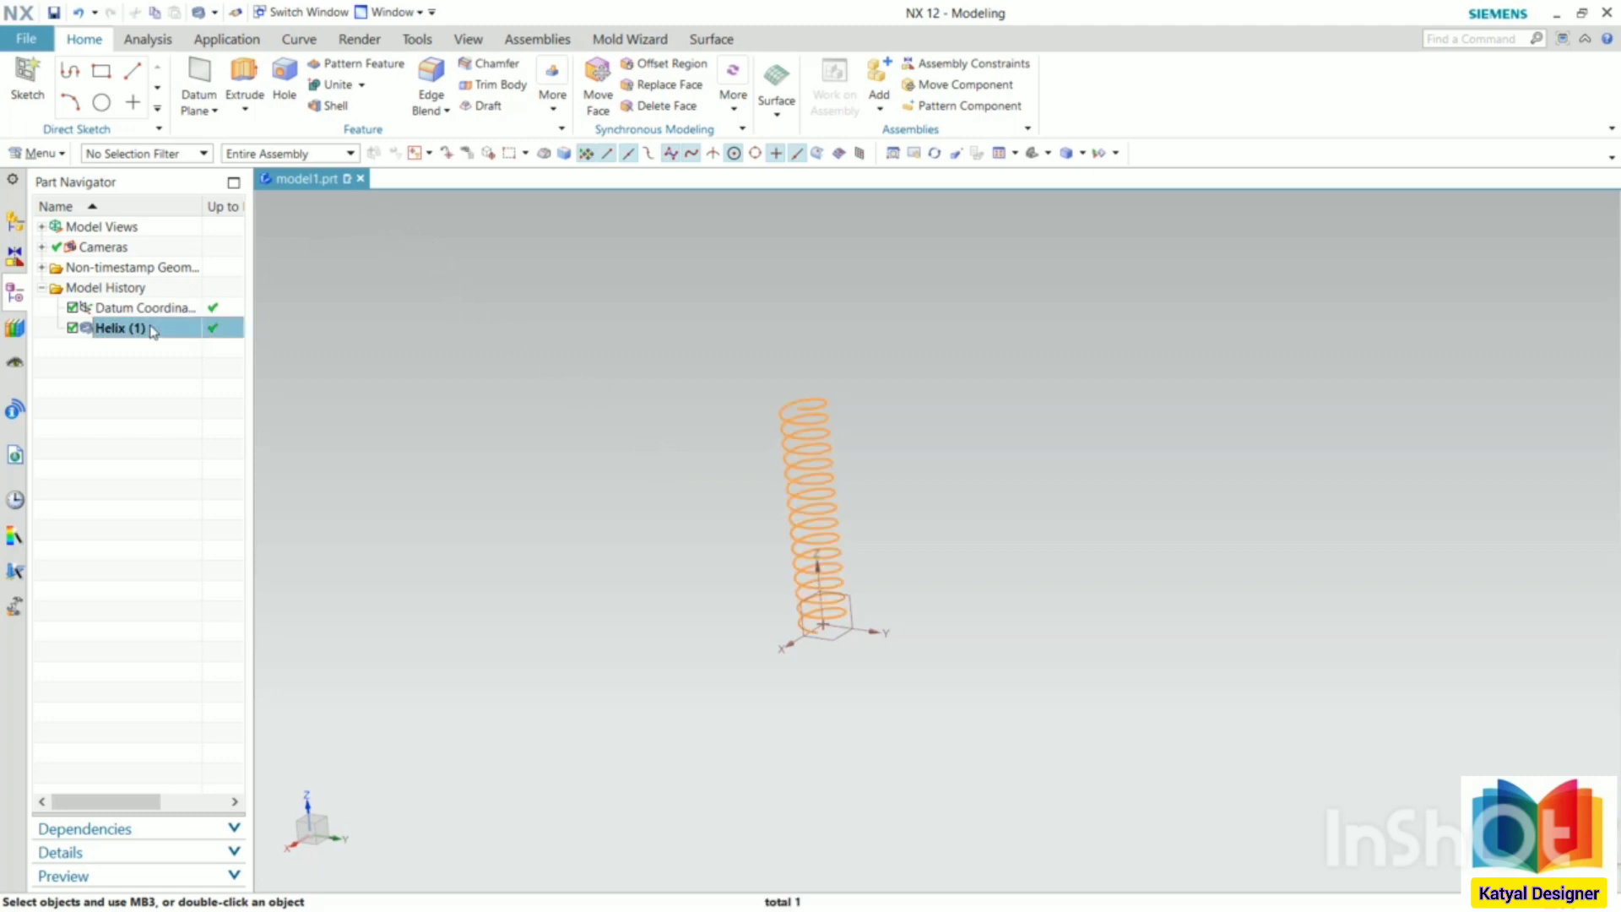
pyautogui.rightClick(153, 330)
pyautogui.click(193, 583)
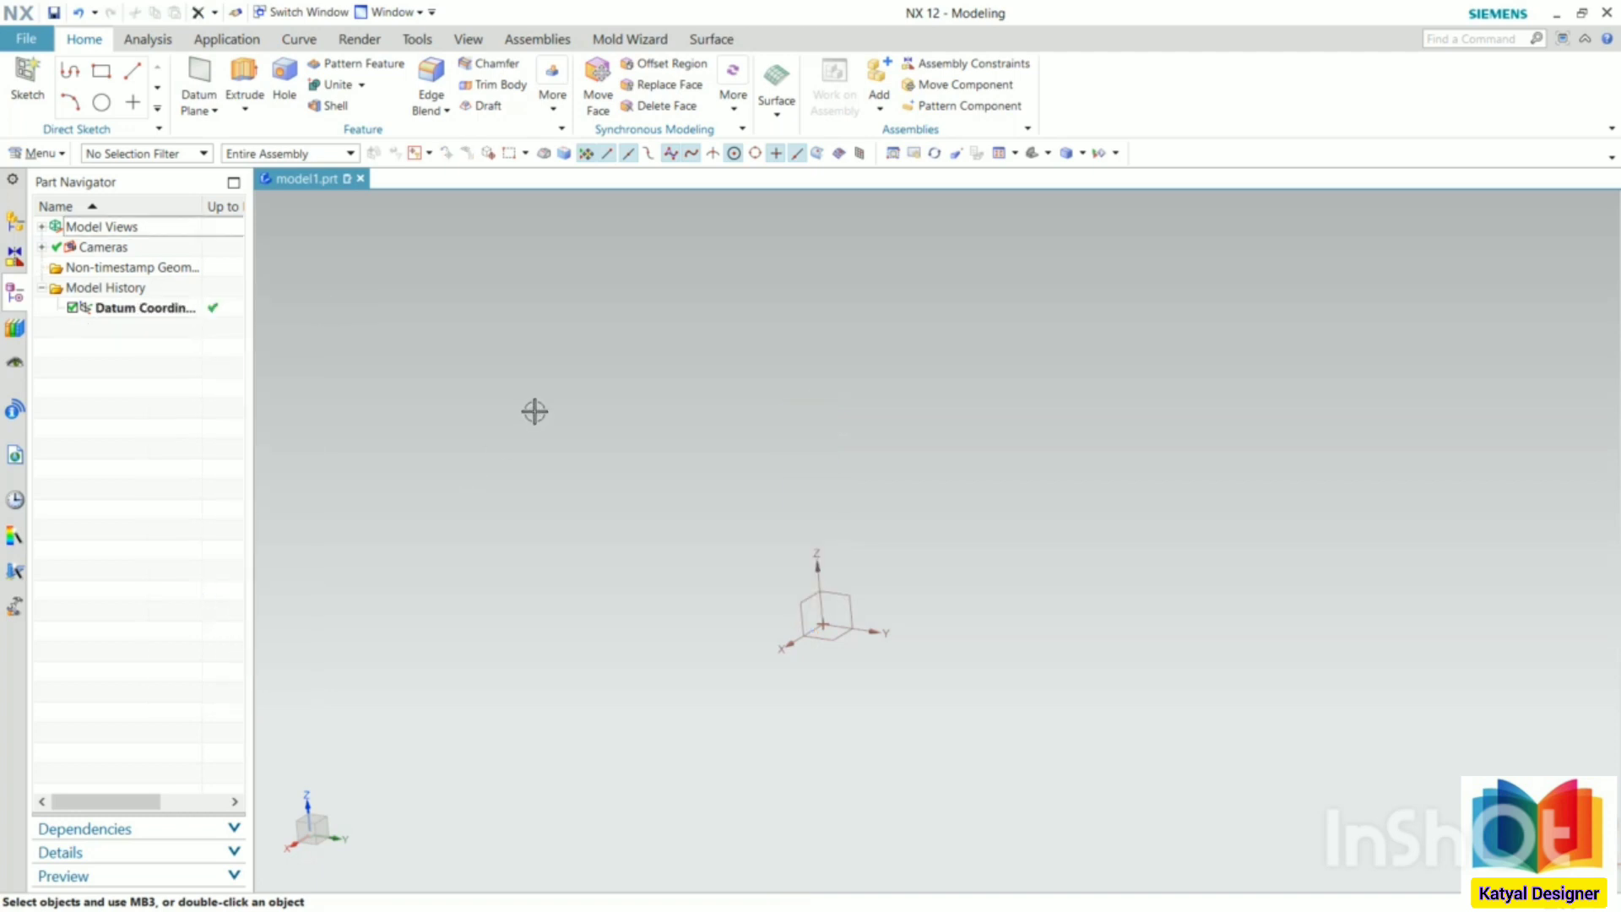
pyautogui.click(245, 109)
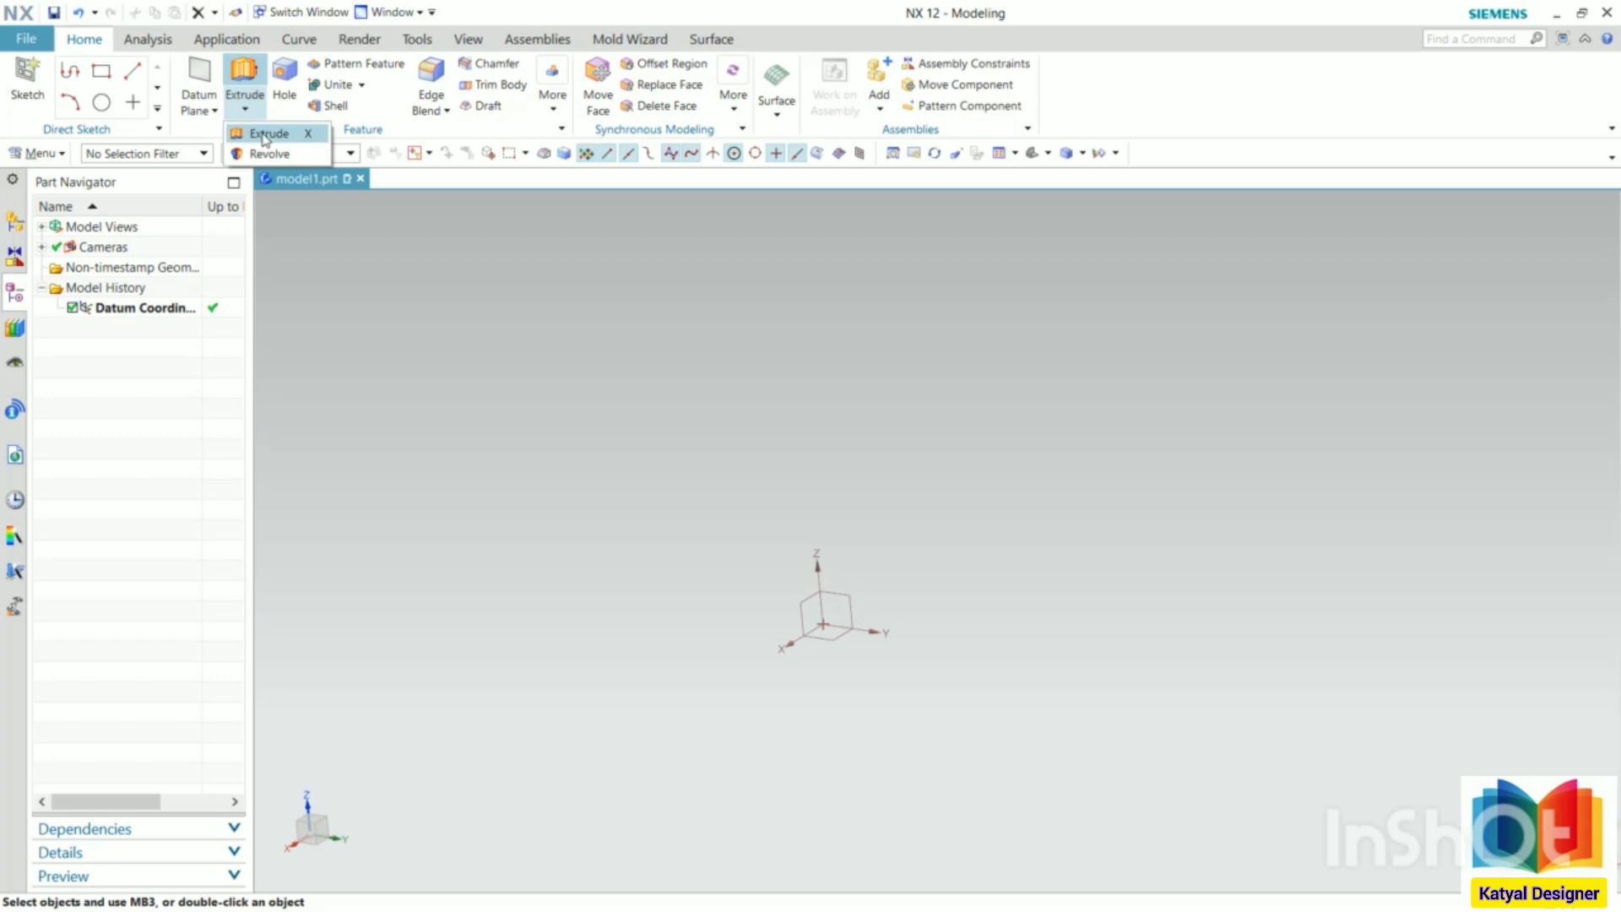
# Extrude a sketch on the XY plane holding a 30 mm circle centred at the origin.
pyautogui.click(264, 135)
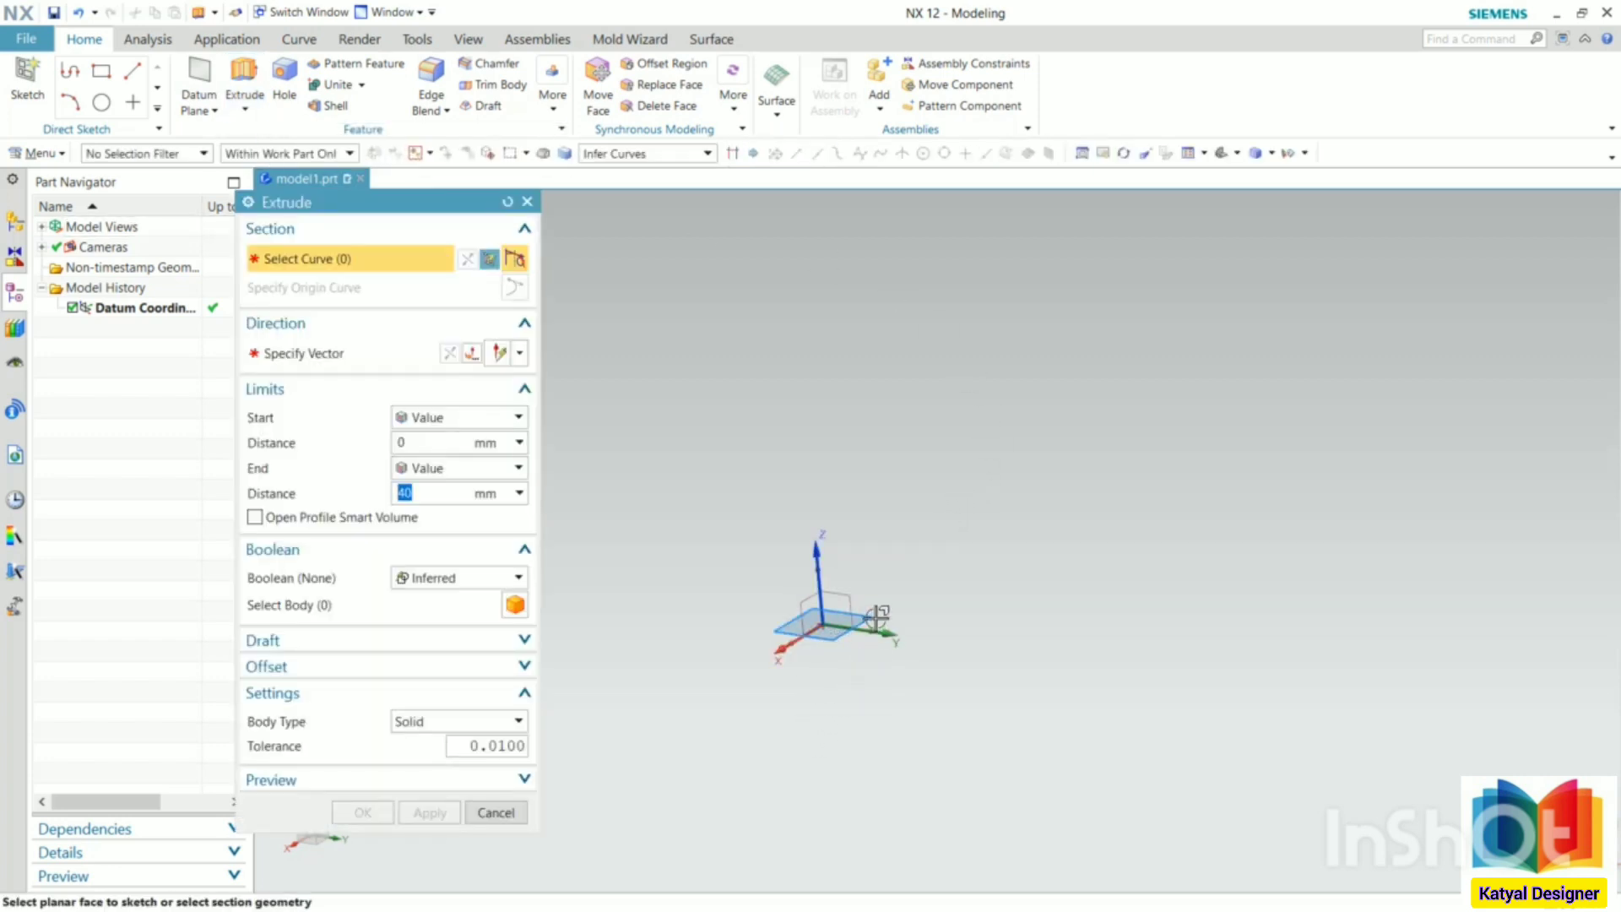
pyautogui.click(844, 625)
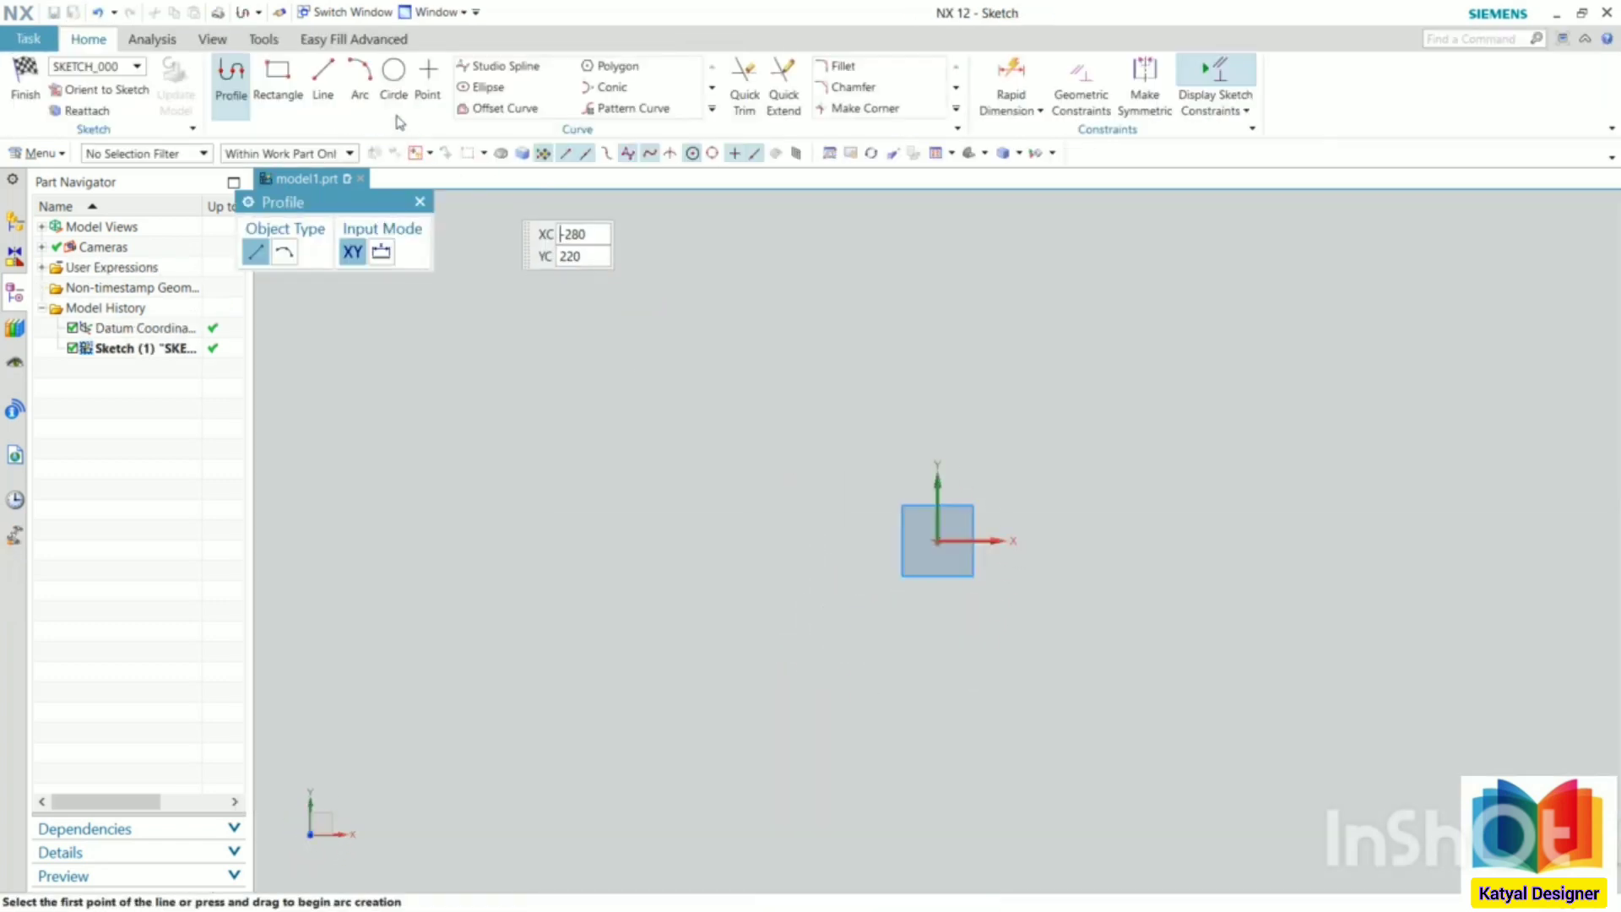
pyautogui.click(389, 101)
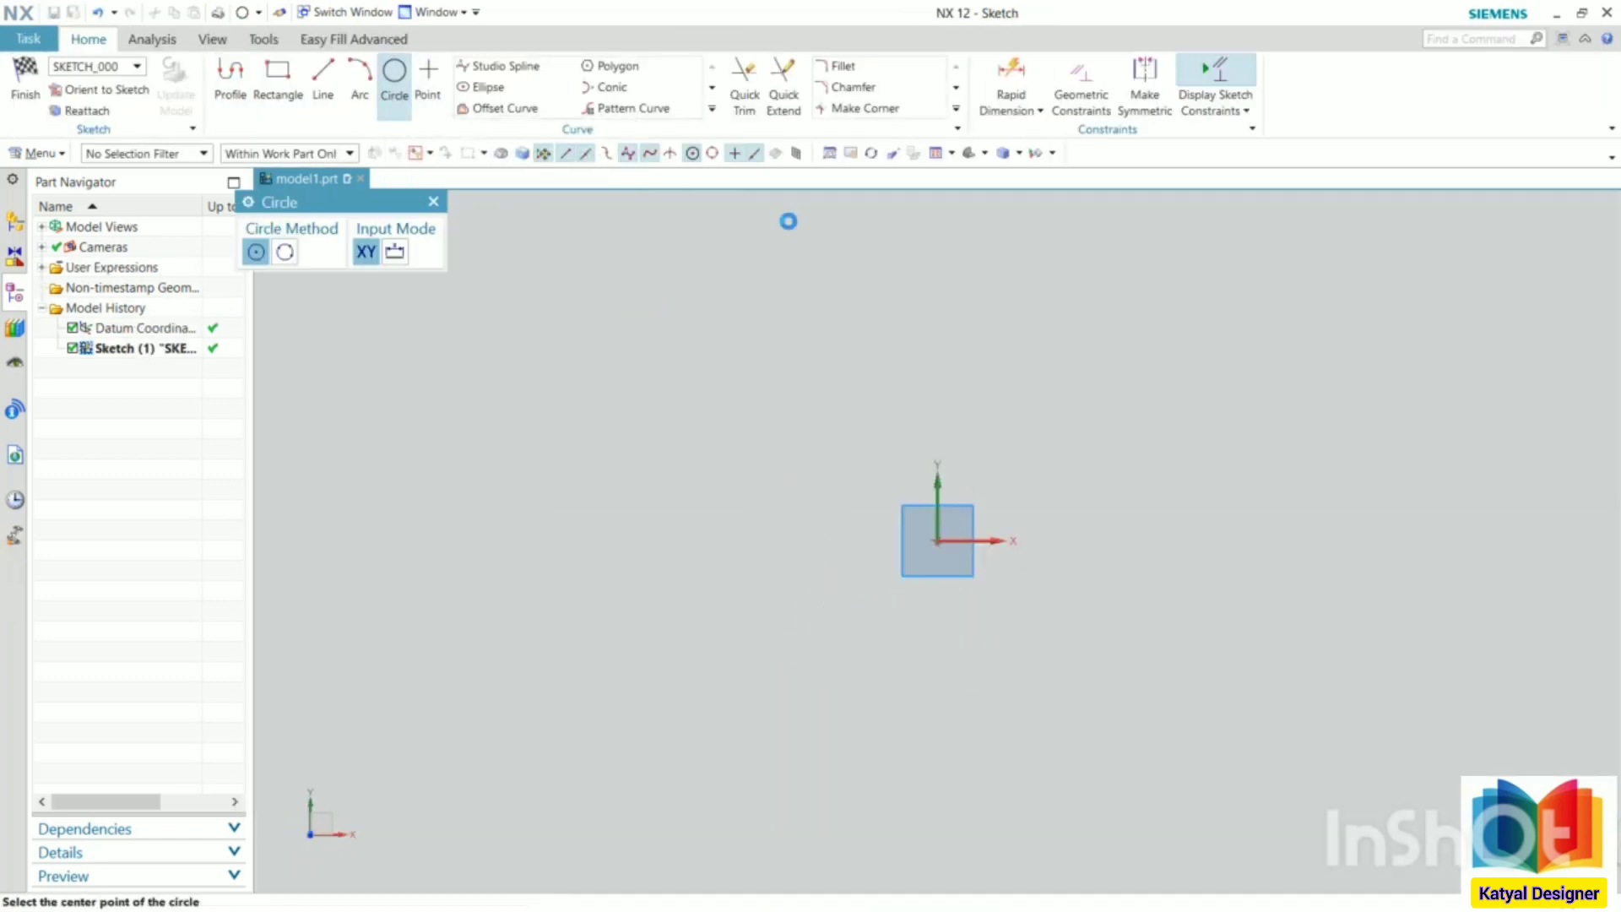
pyautogui.click(936, 541)
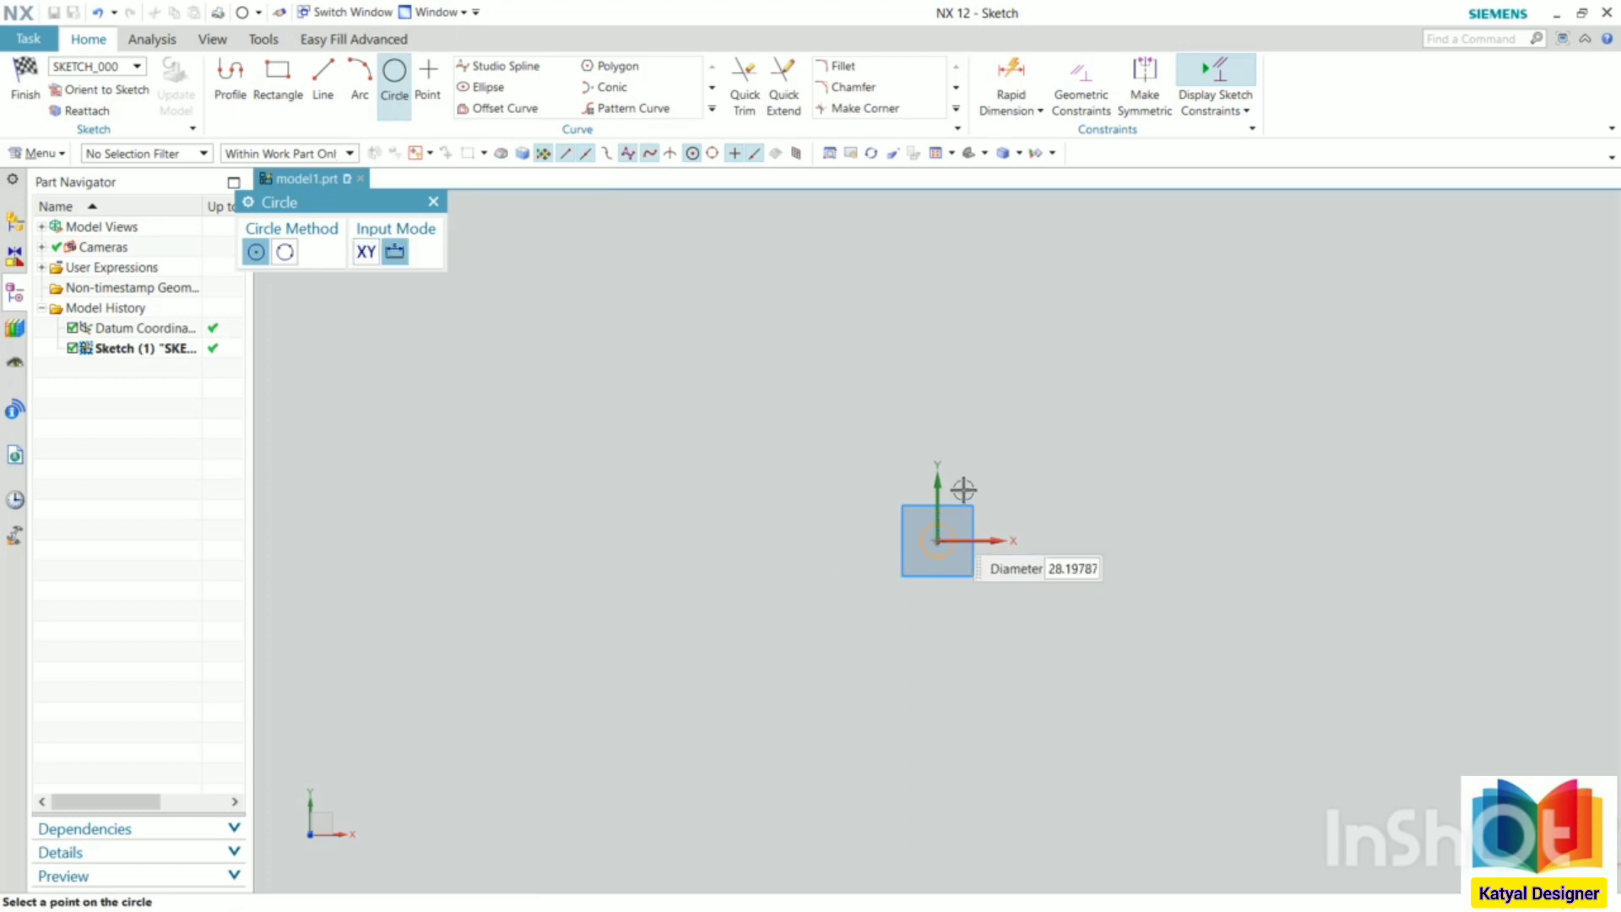
pyautogui.write('3')
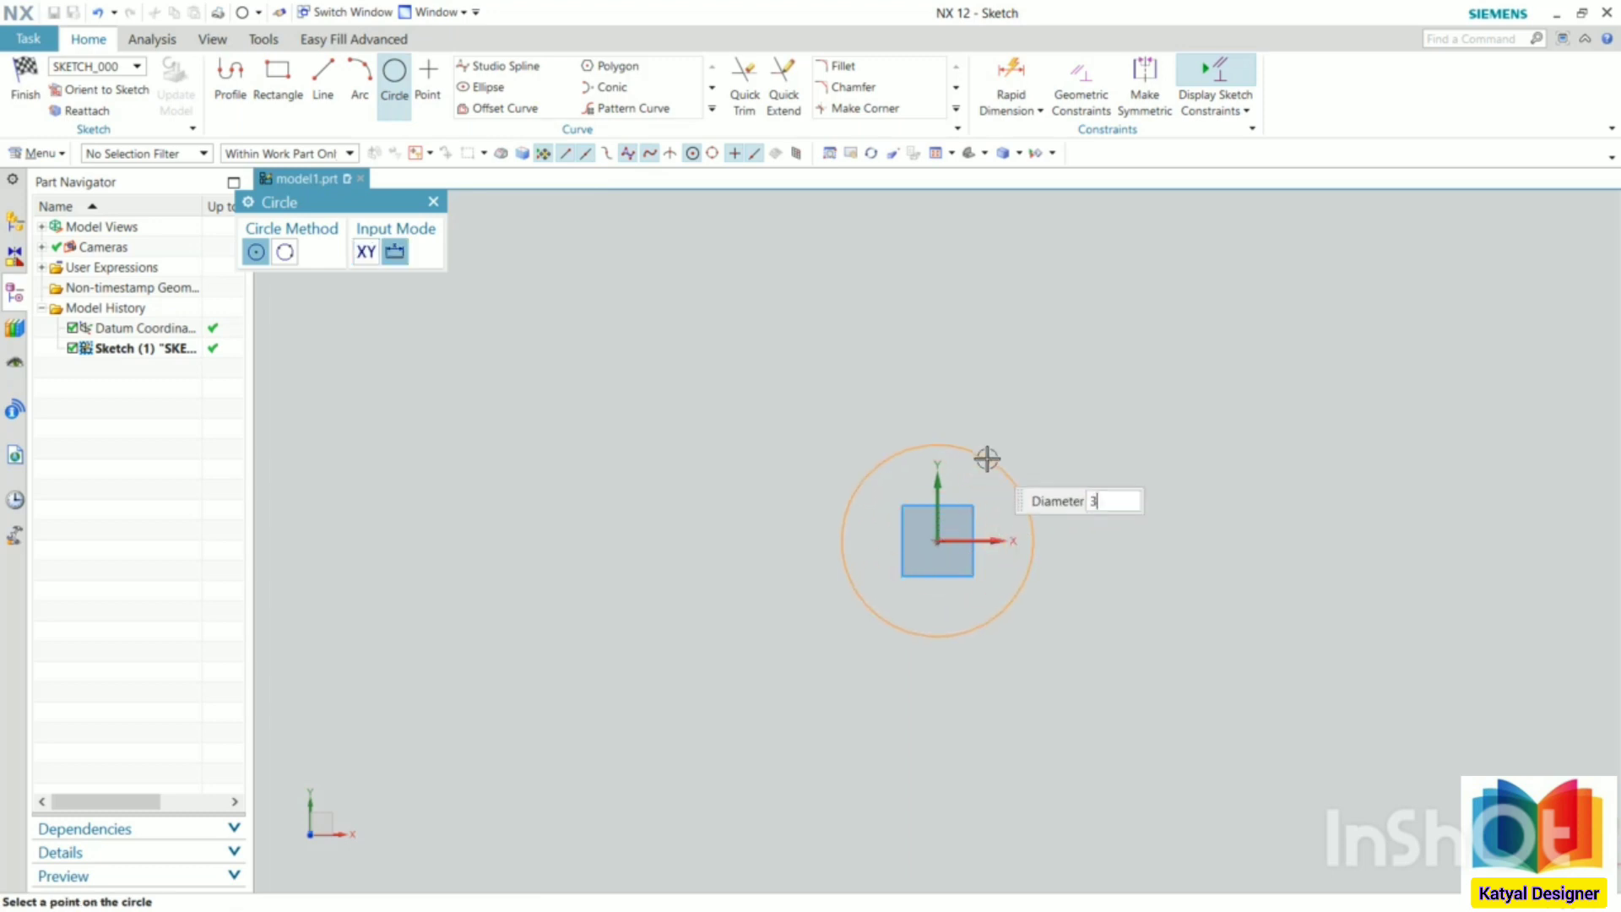
pyautogui.write('0')
pyautogui.press('Return')
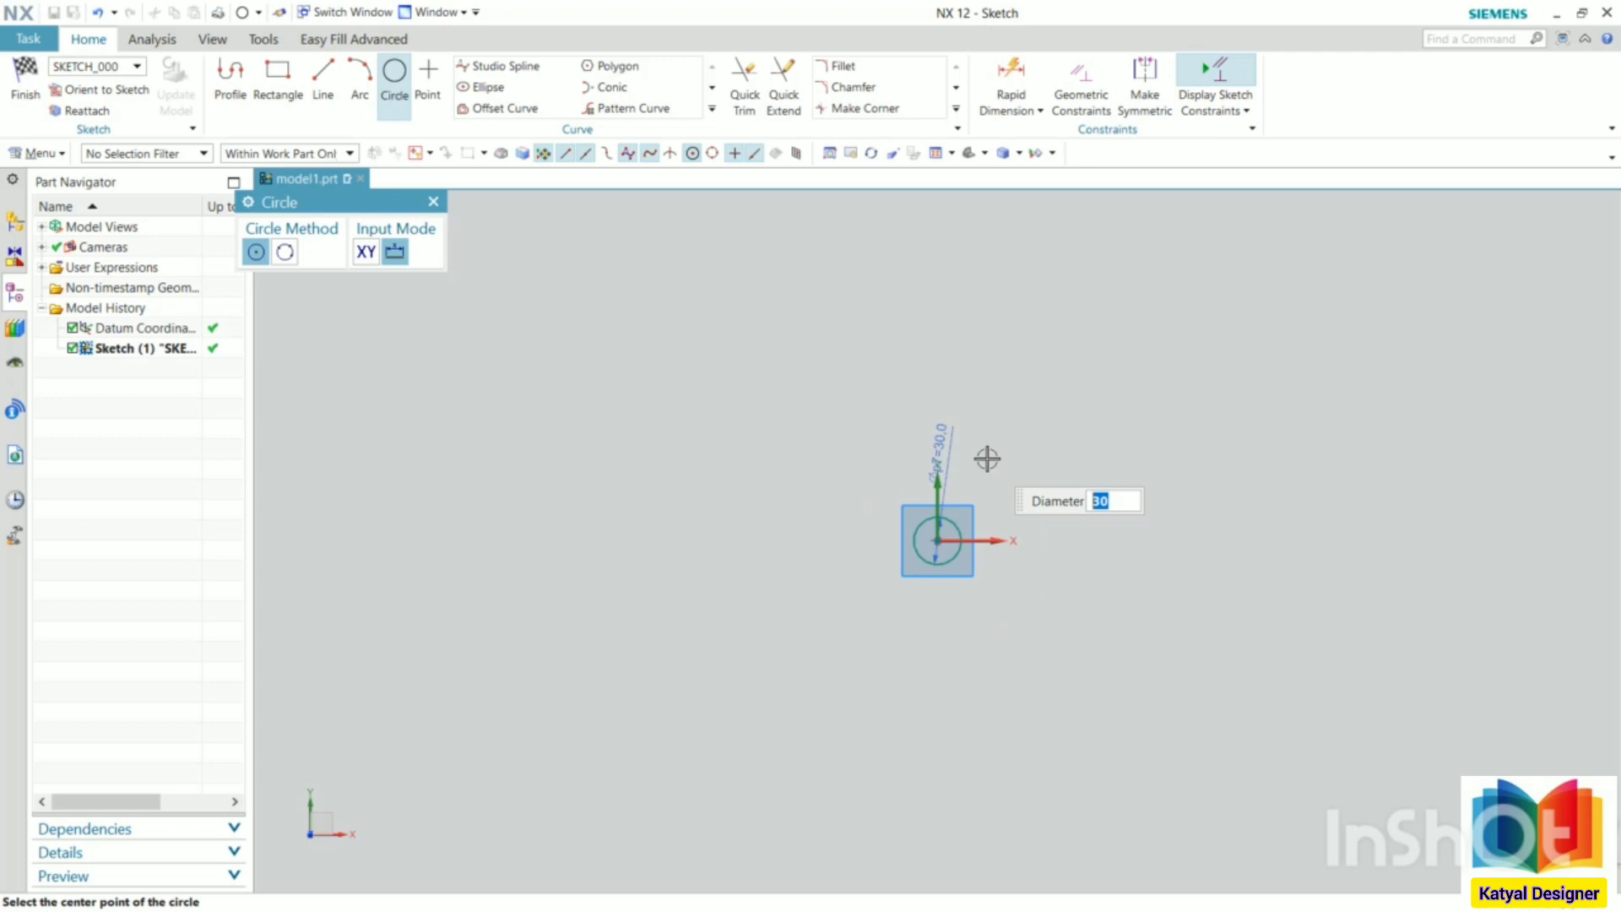
pyautogui.click(28, 95)
pyautogui.press('x')
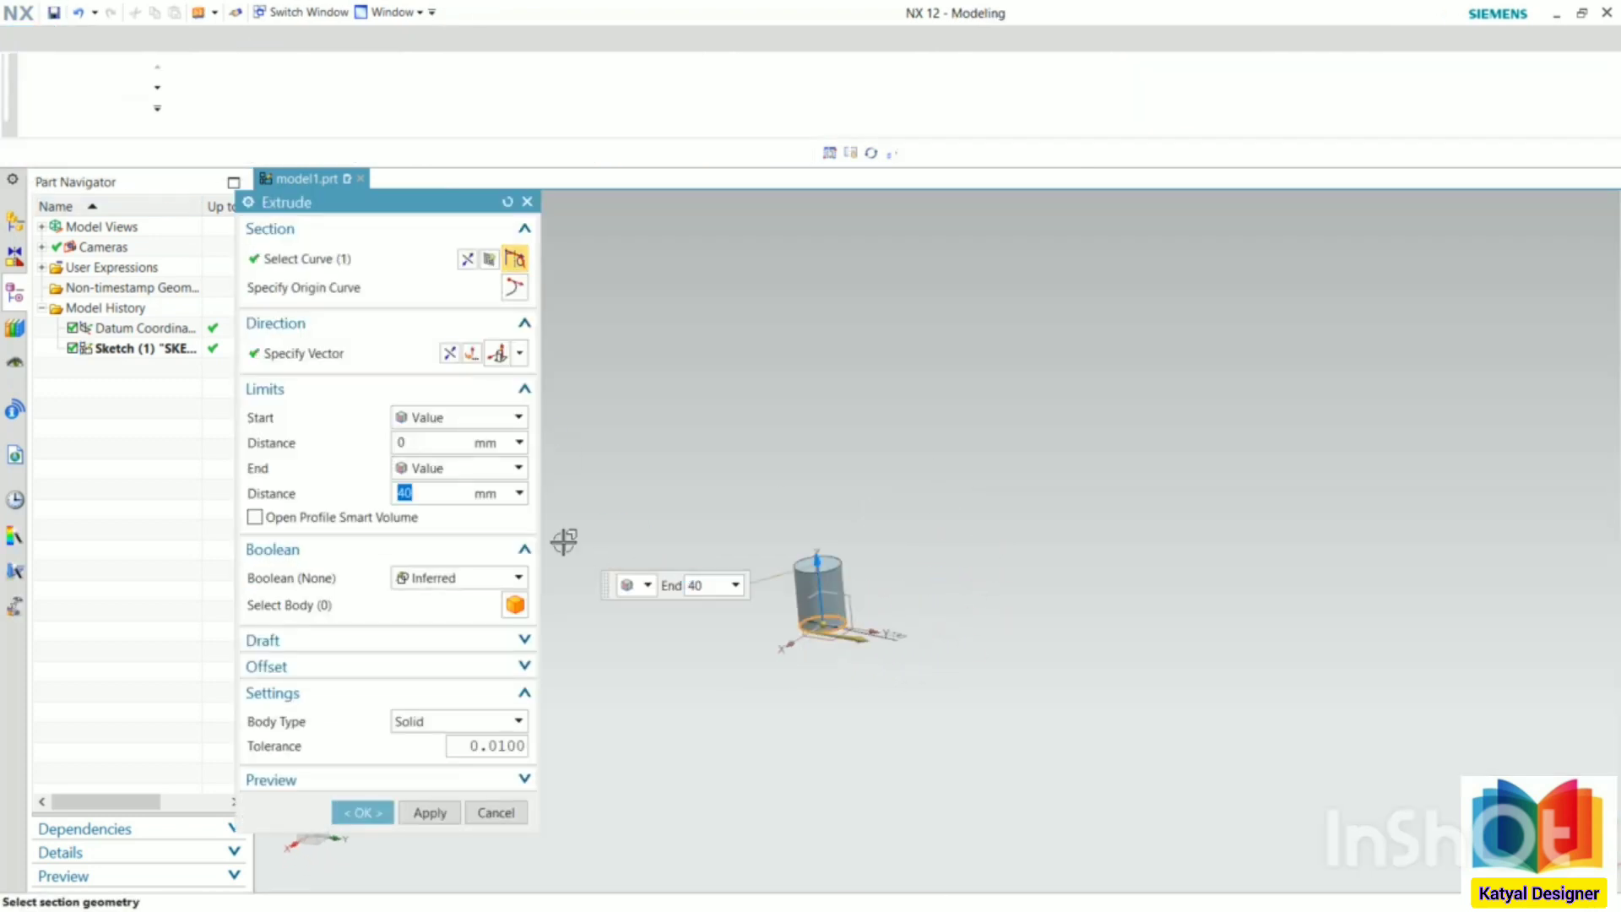
# Set the extrude end distance to 75 mm and create the solid cylinder.
pyautogui.write('75')
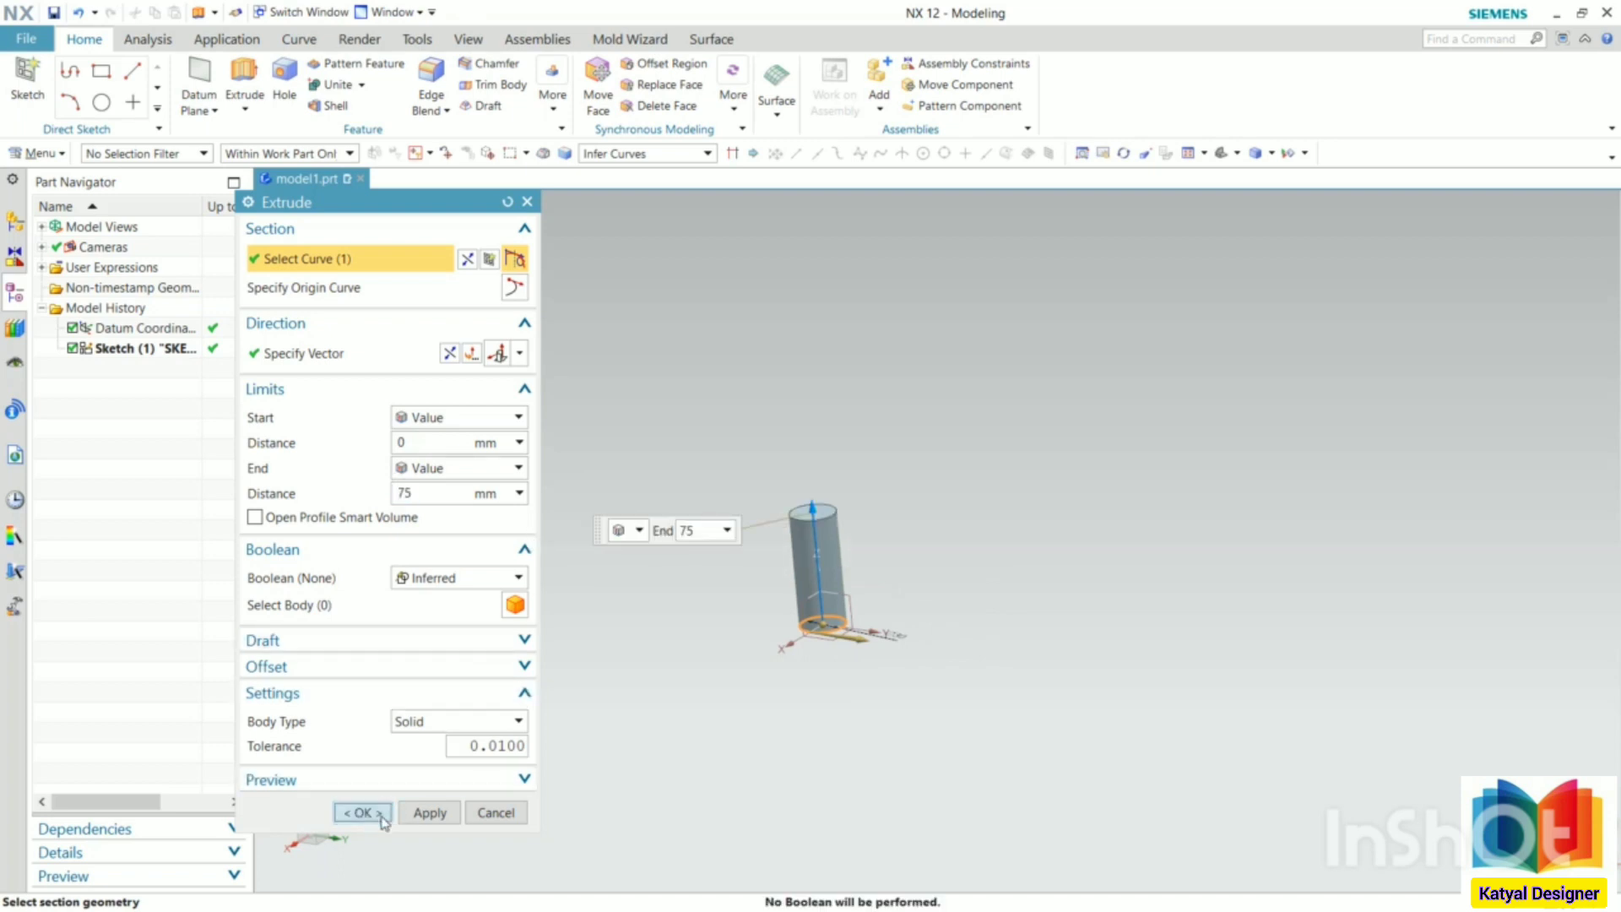
pyautogui.click(361, 812)
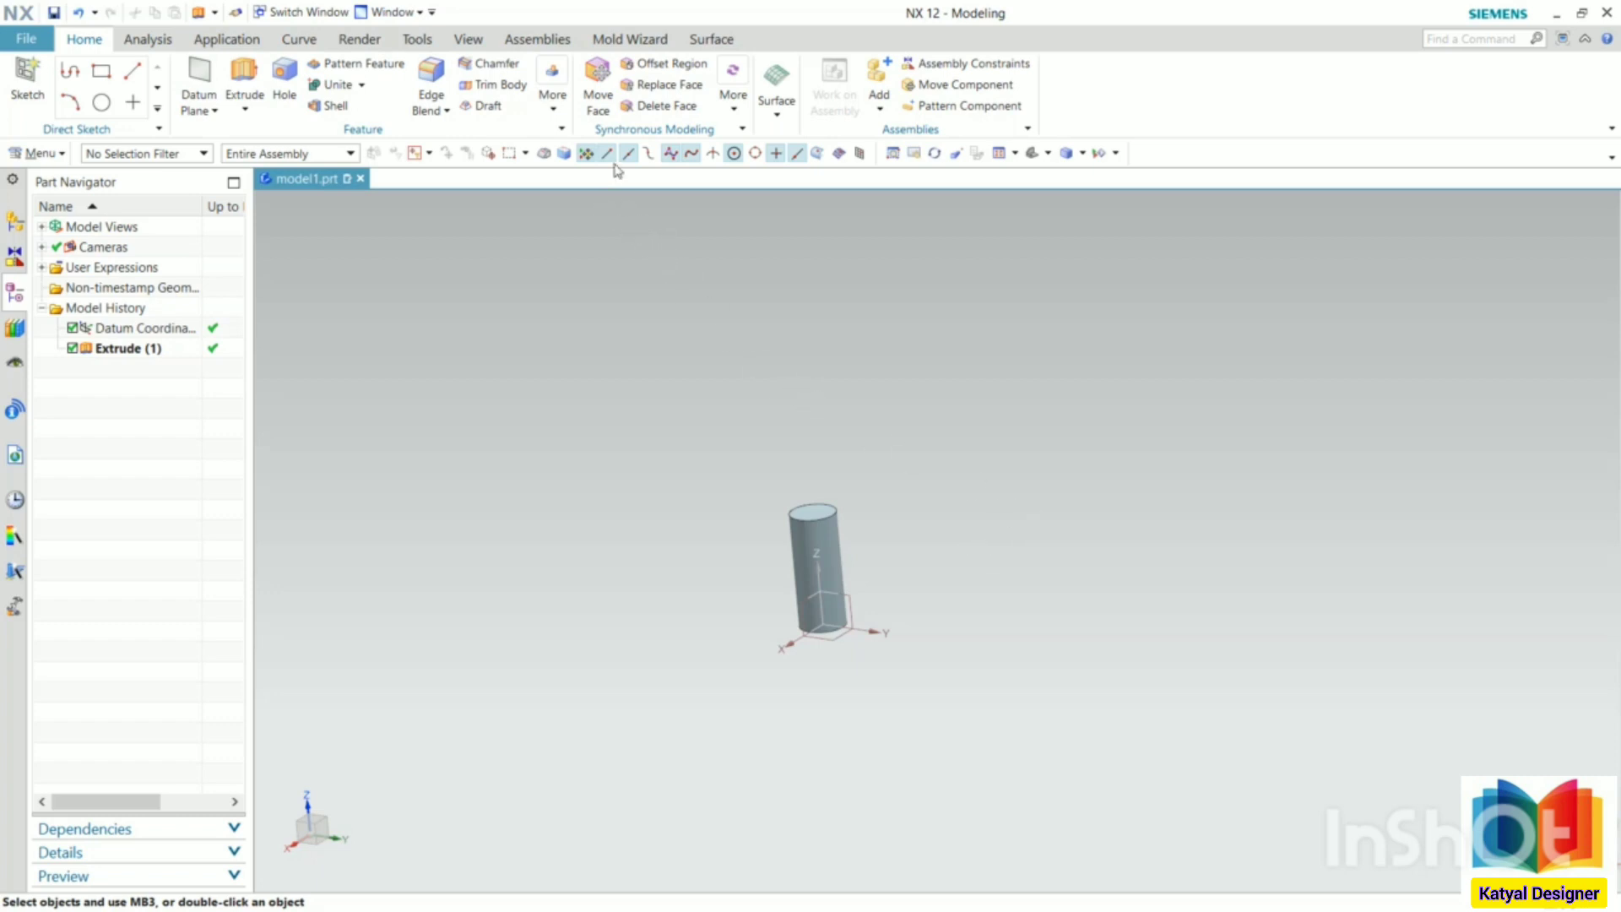
pyautogui.click(553, 108)
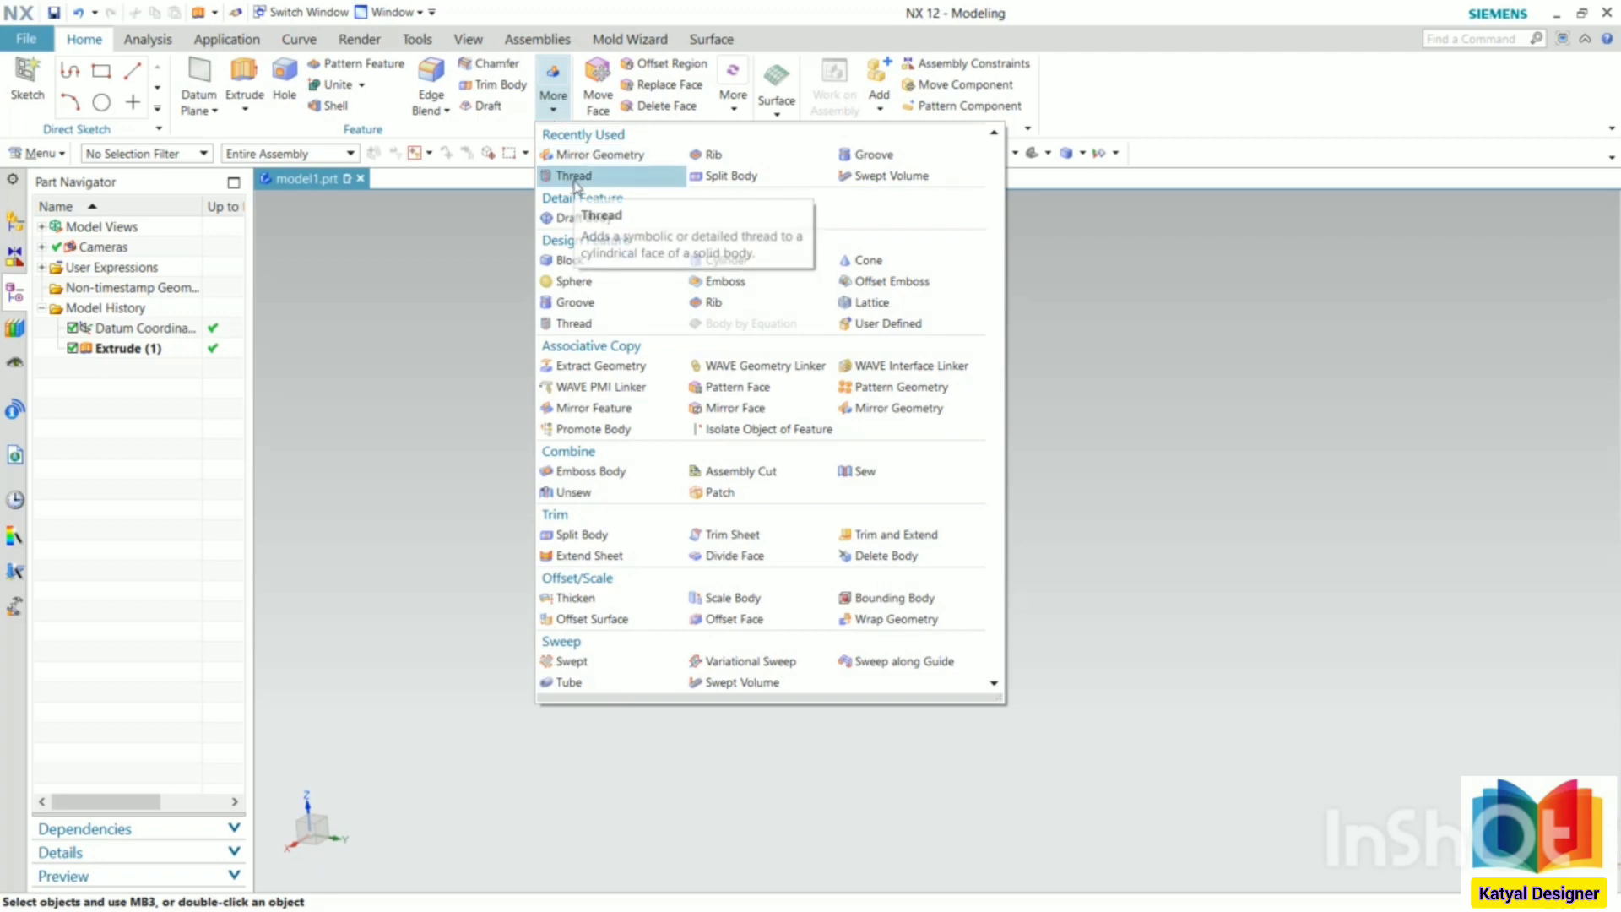
# Open the Thread dialog through Menu > Insert > Design Feature > Thread.
pyautogui.click(574, 177)
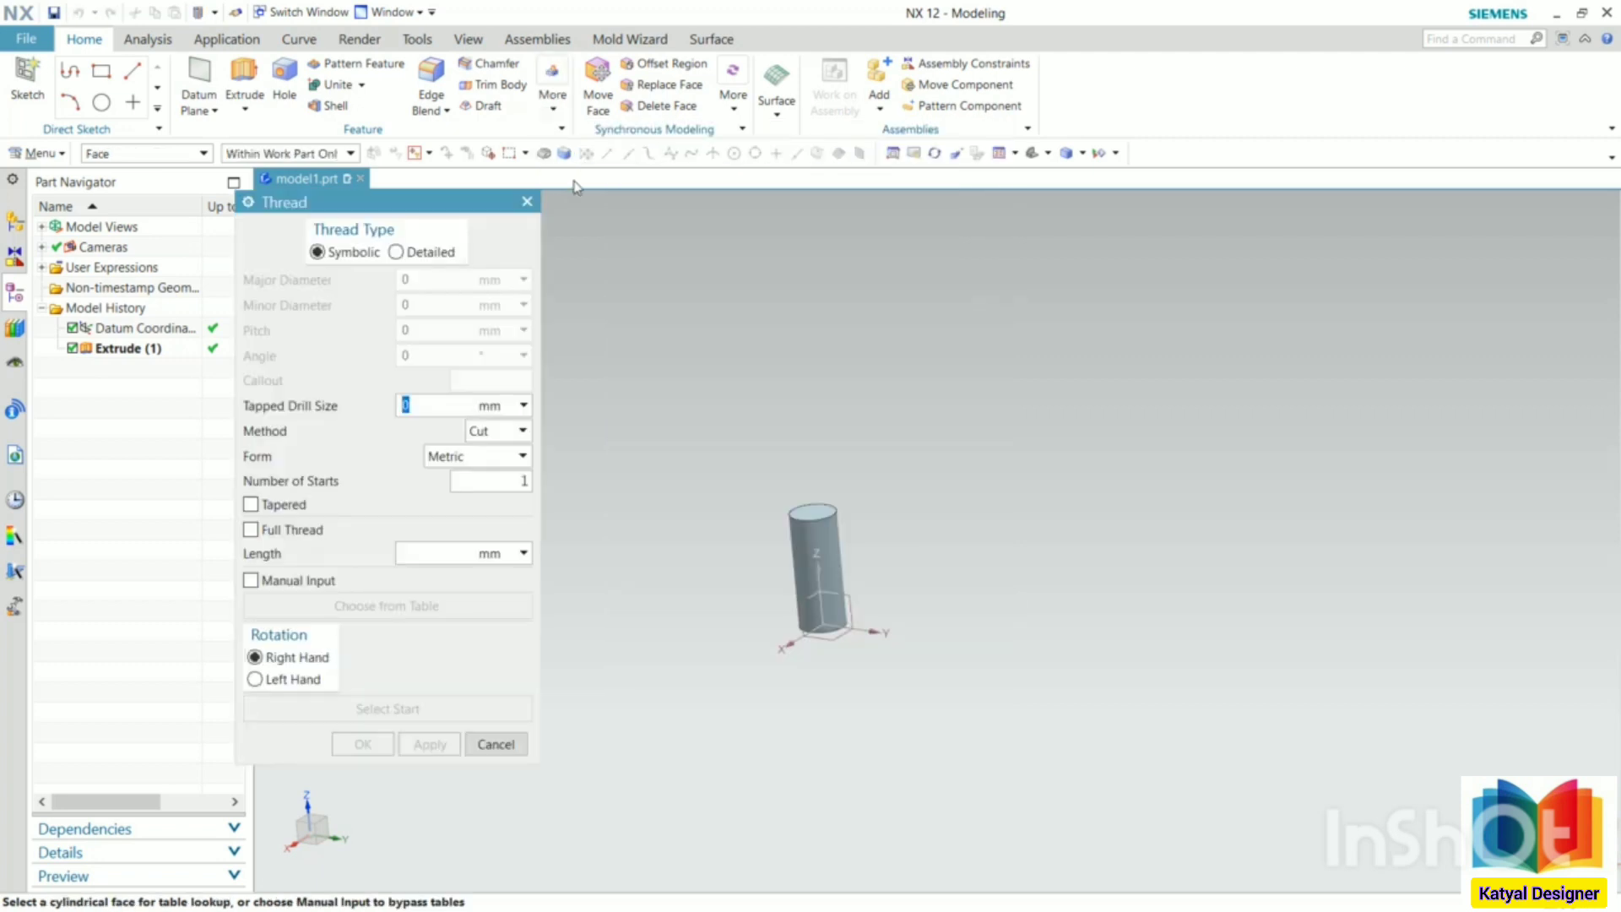
pyautogui.click(529, 202)
pyautogui.click(554, 108)
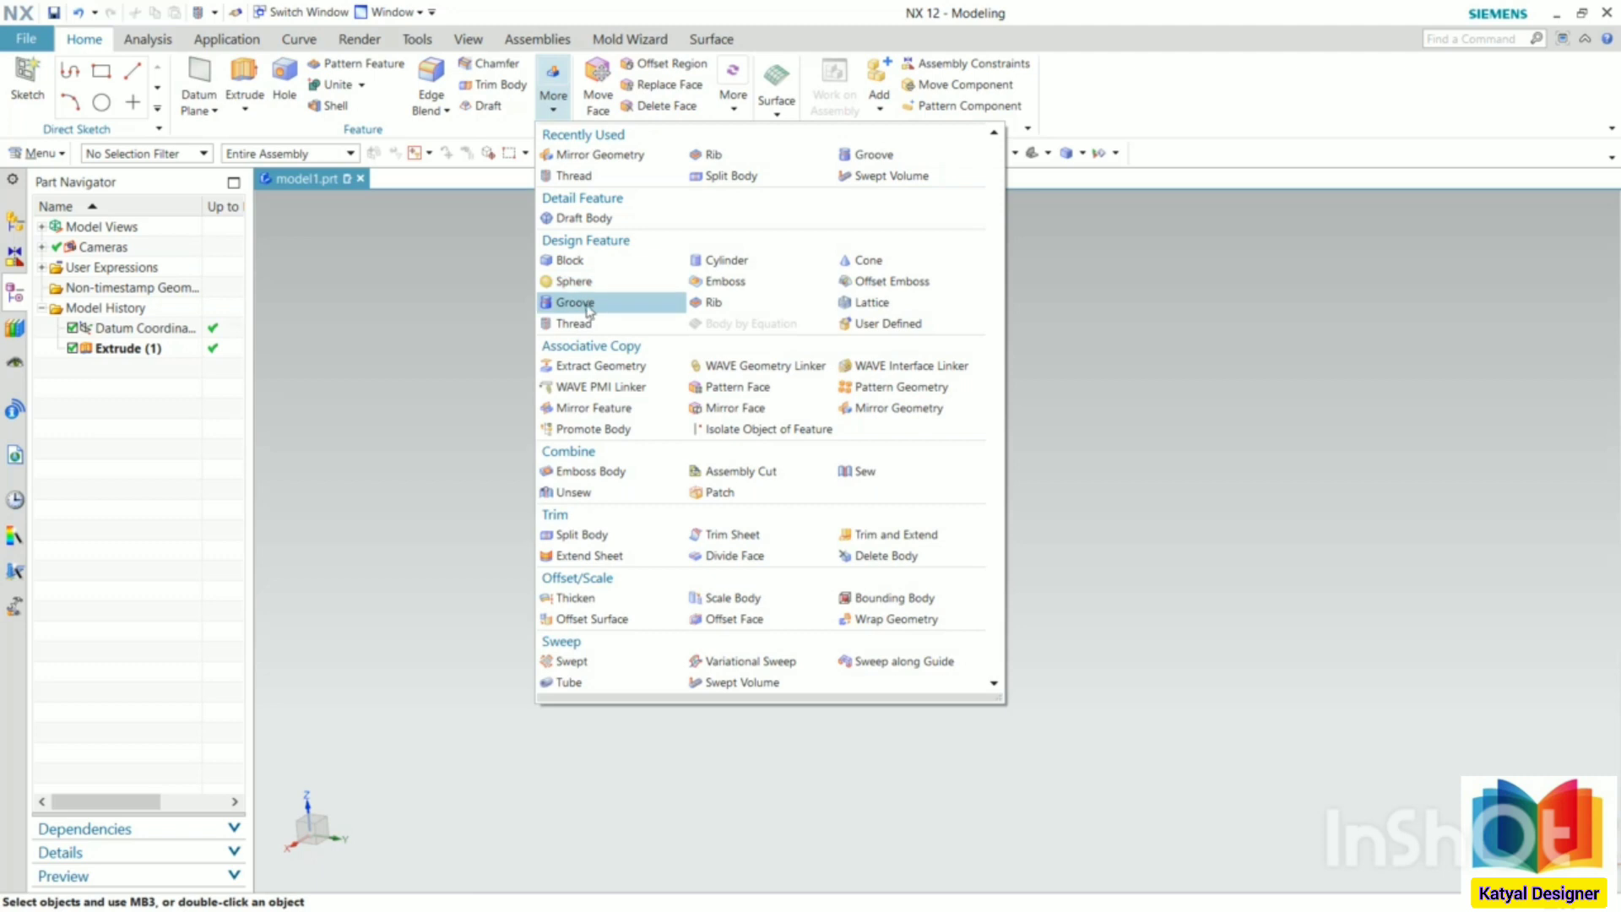
pyautogui.click(478, 343)
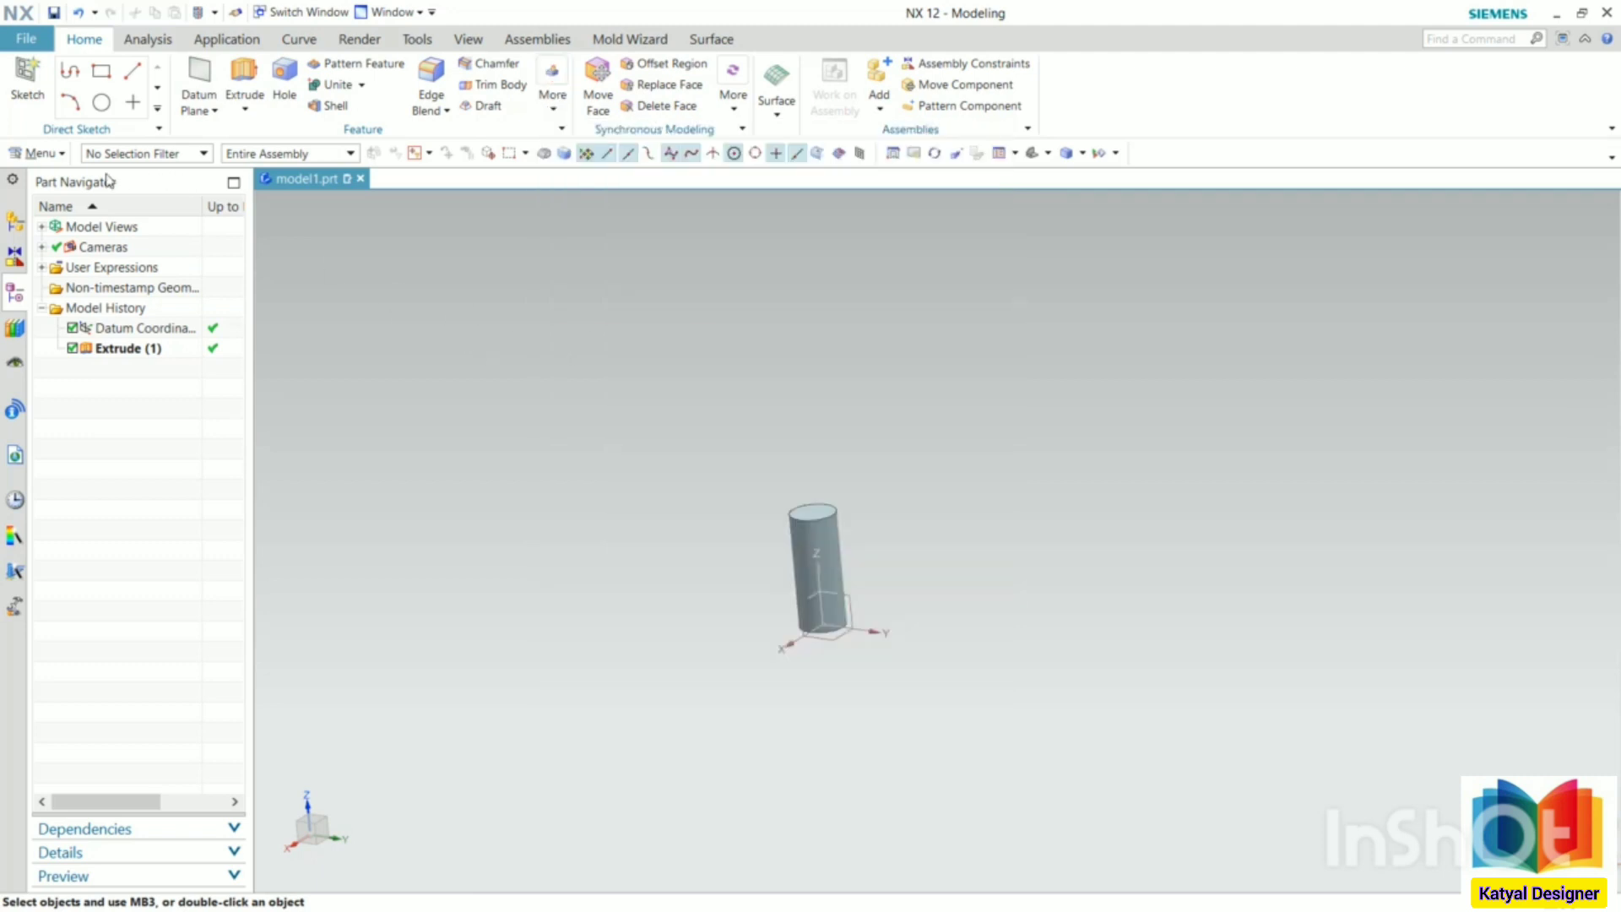
pyautogui.click(40, 153)
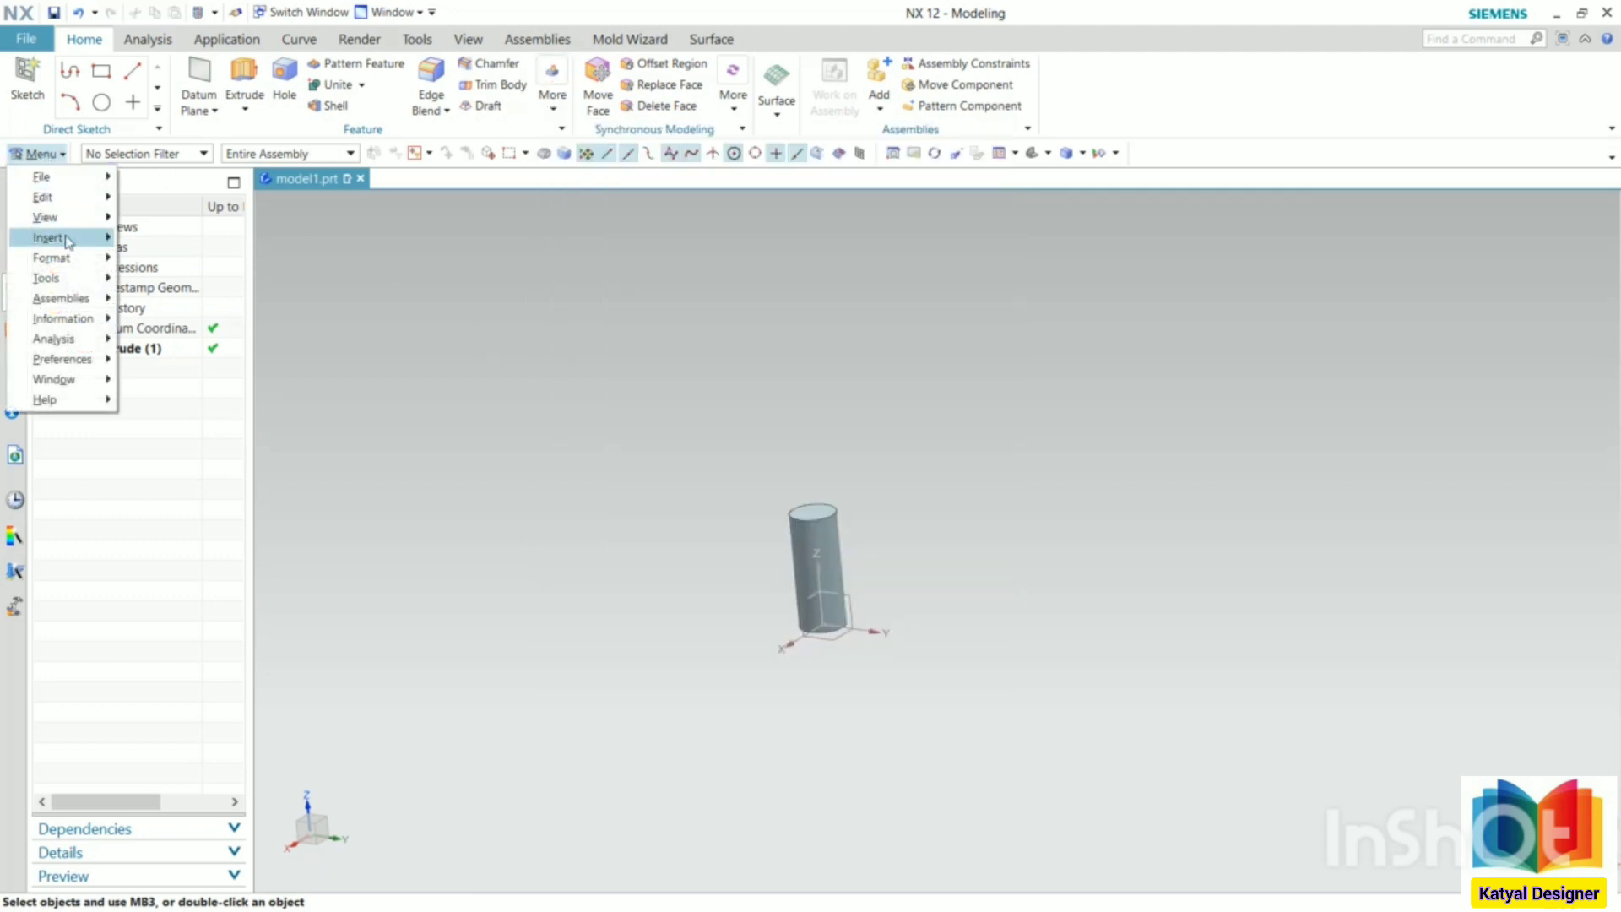
pyautogui.moveTo(51, 238)
pyautogui.moveTo(278, 398)
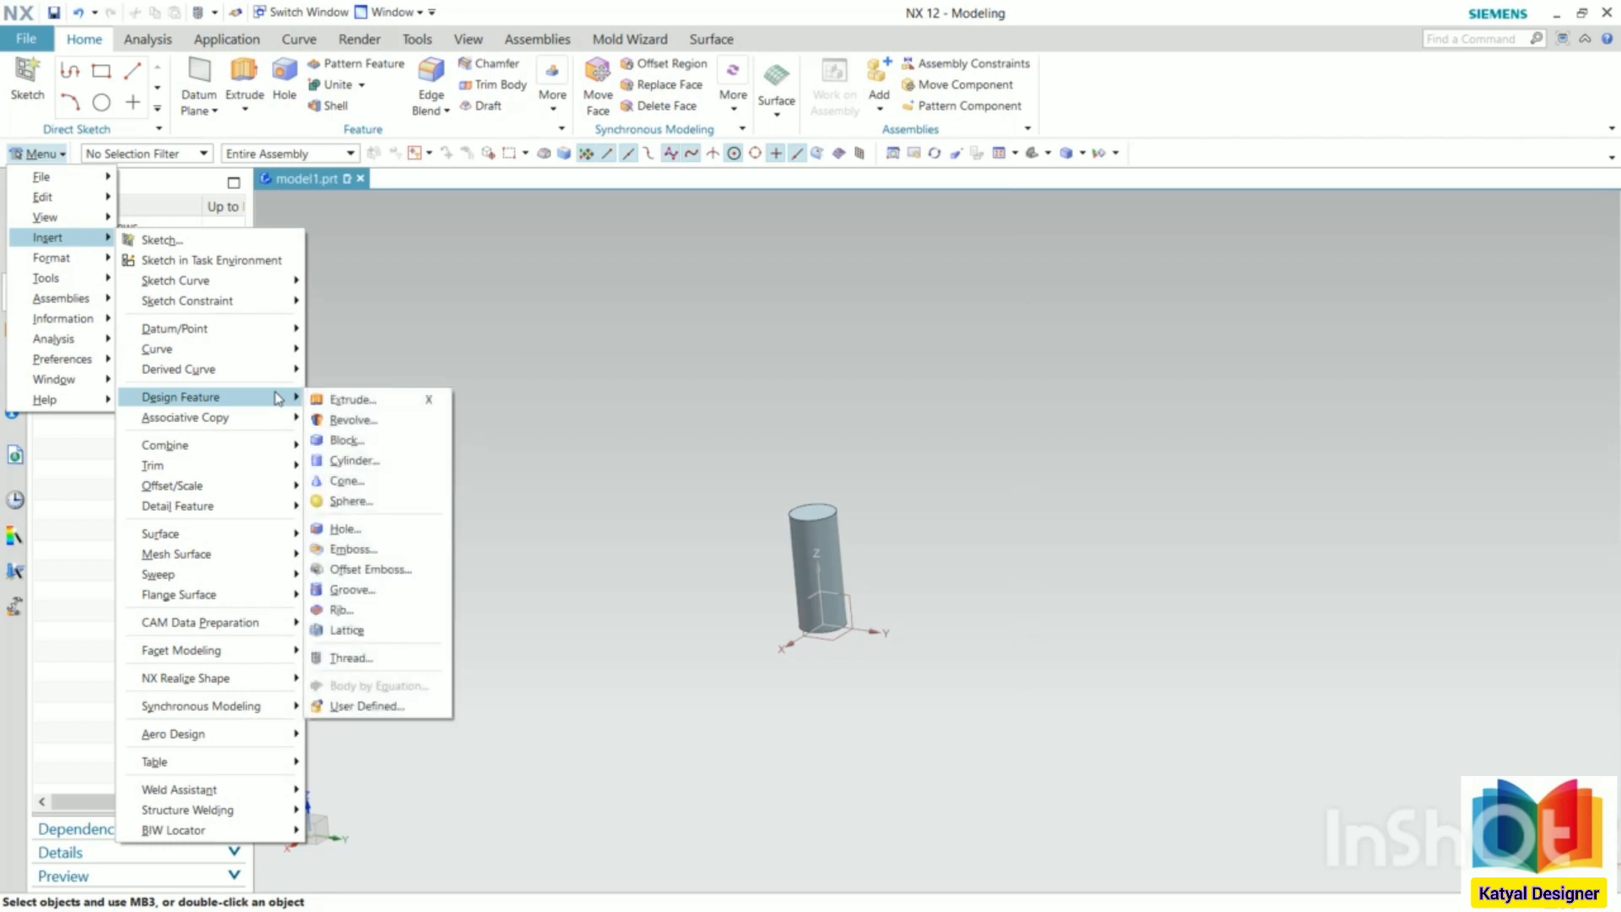
pyautogui.click(413, 666)
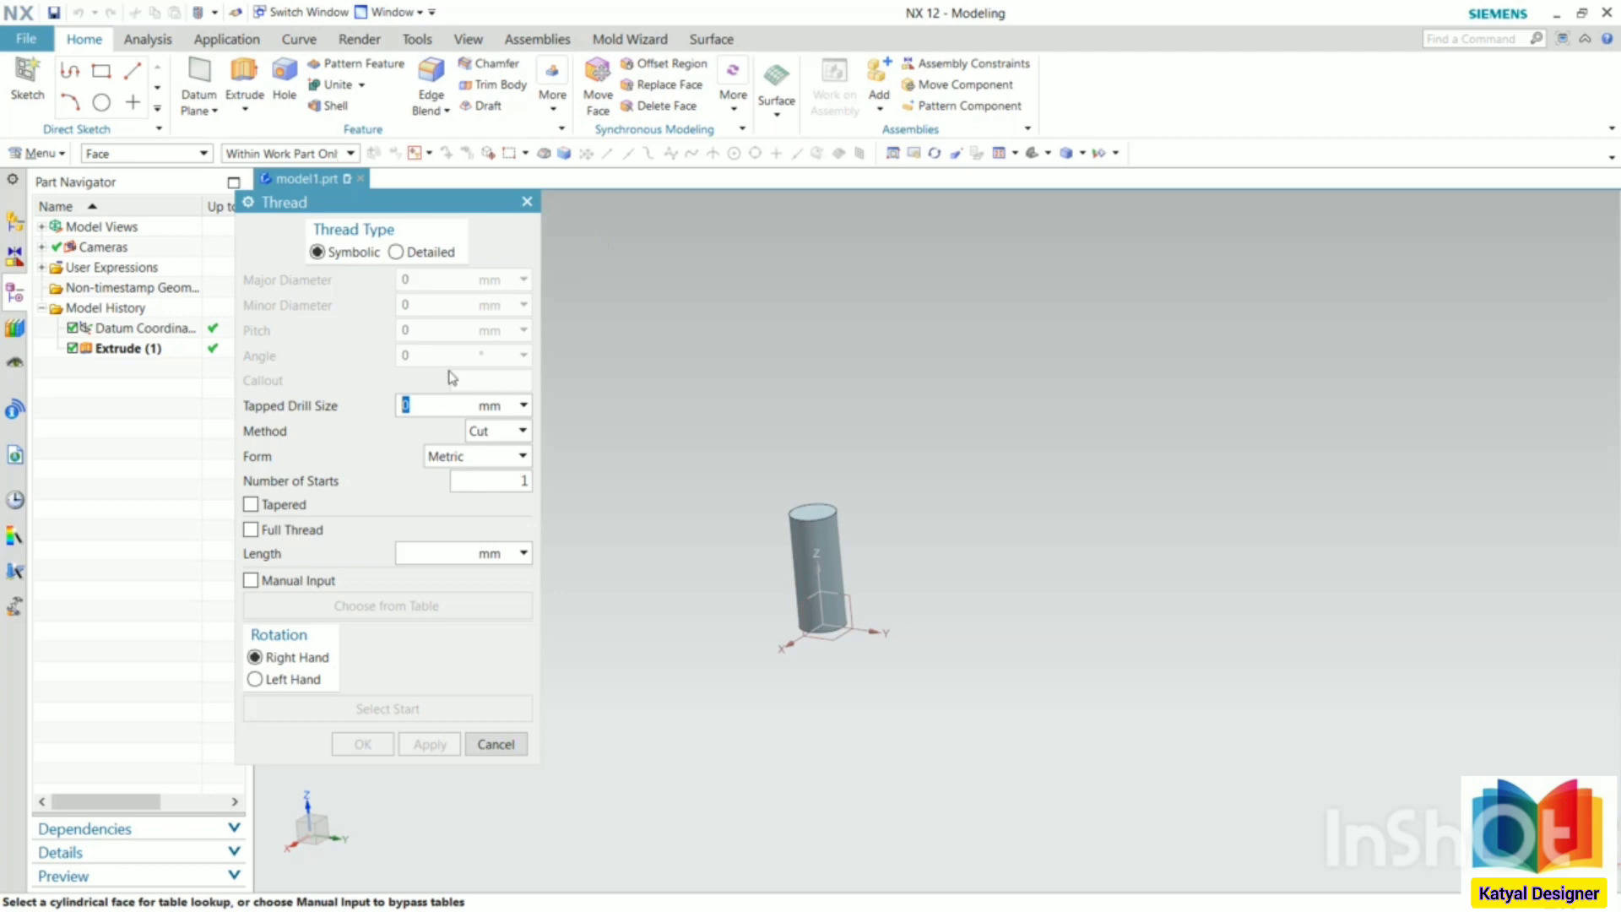
# Switch the thread type to Detailed and select the cylinder's round face to thread.
pyautogui.click(418, 256)
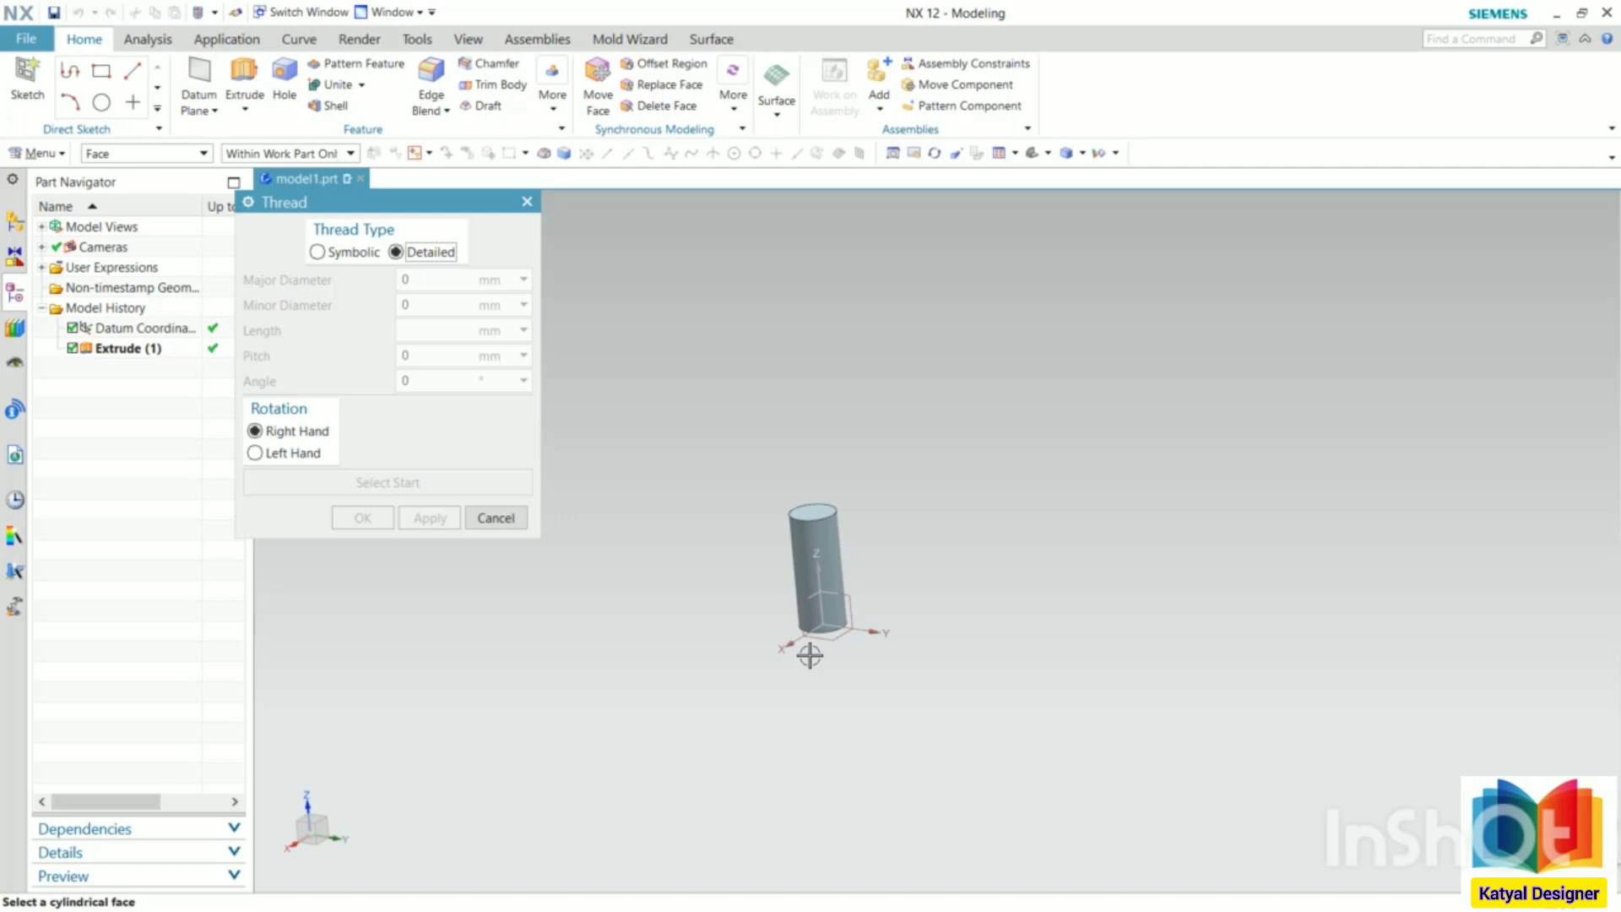
pyautogui.scroll(3, 775, 619)
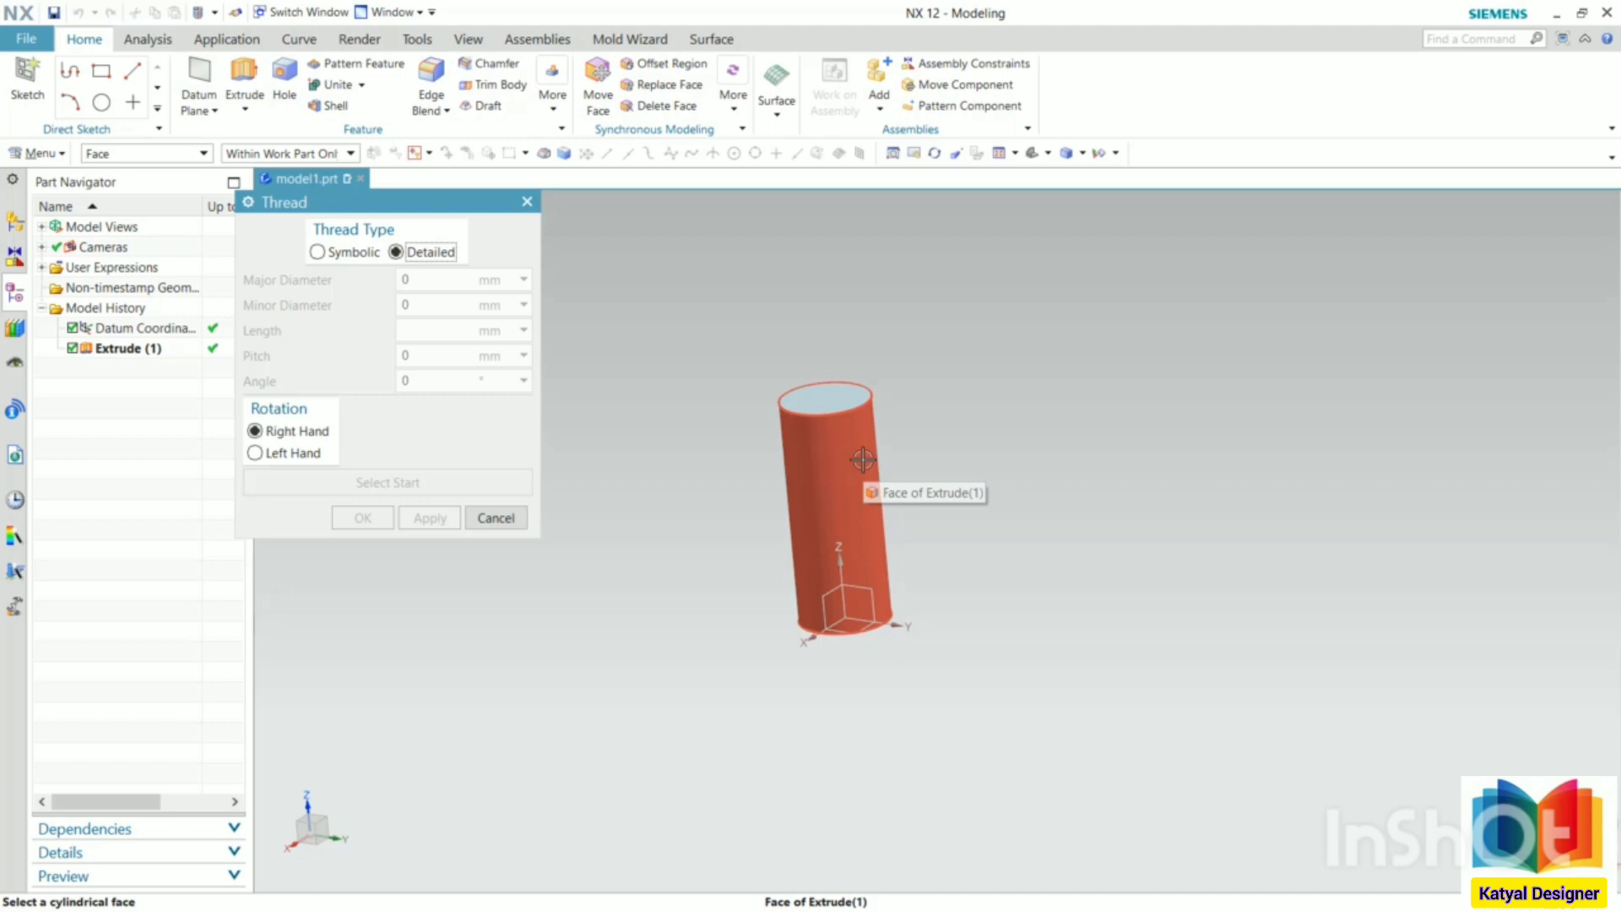
pyautogui.click(862, 459)
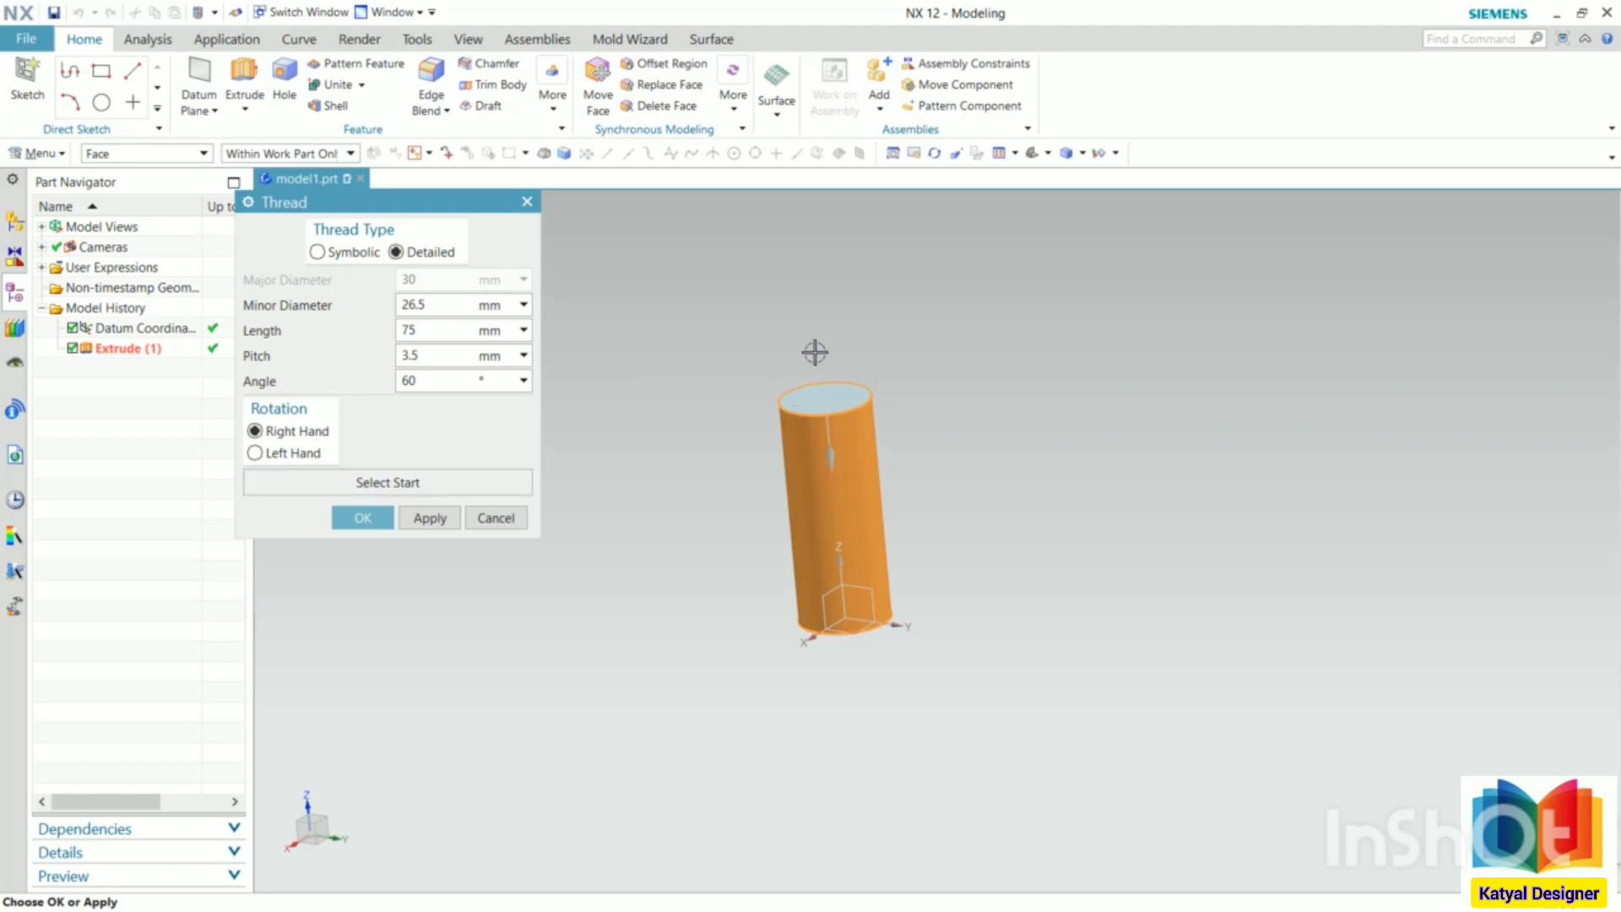
pyautogui.scroll(2, 814, 351)
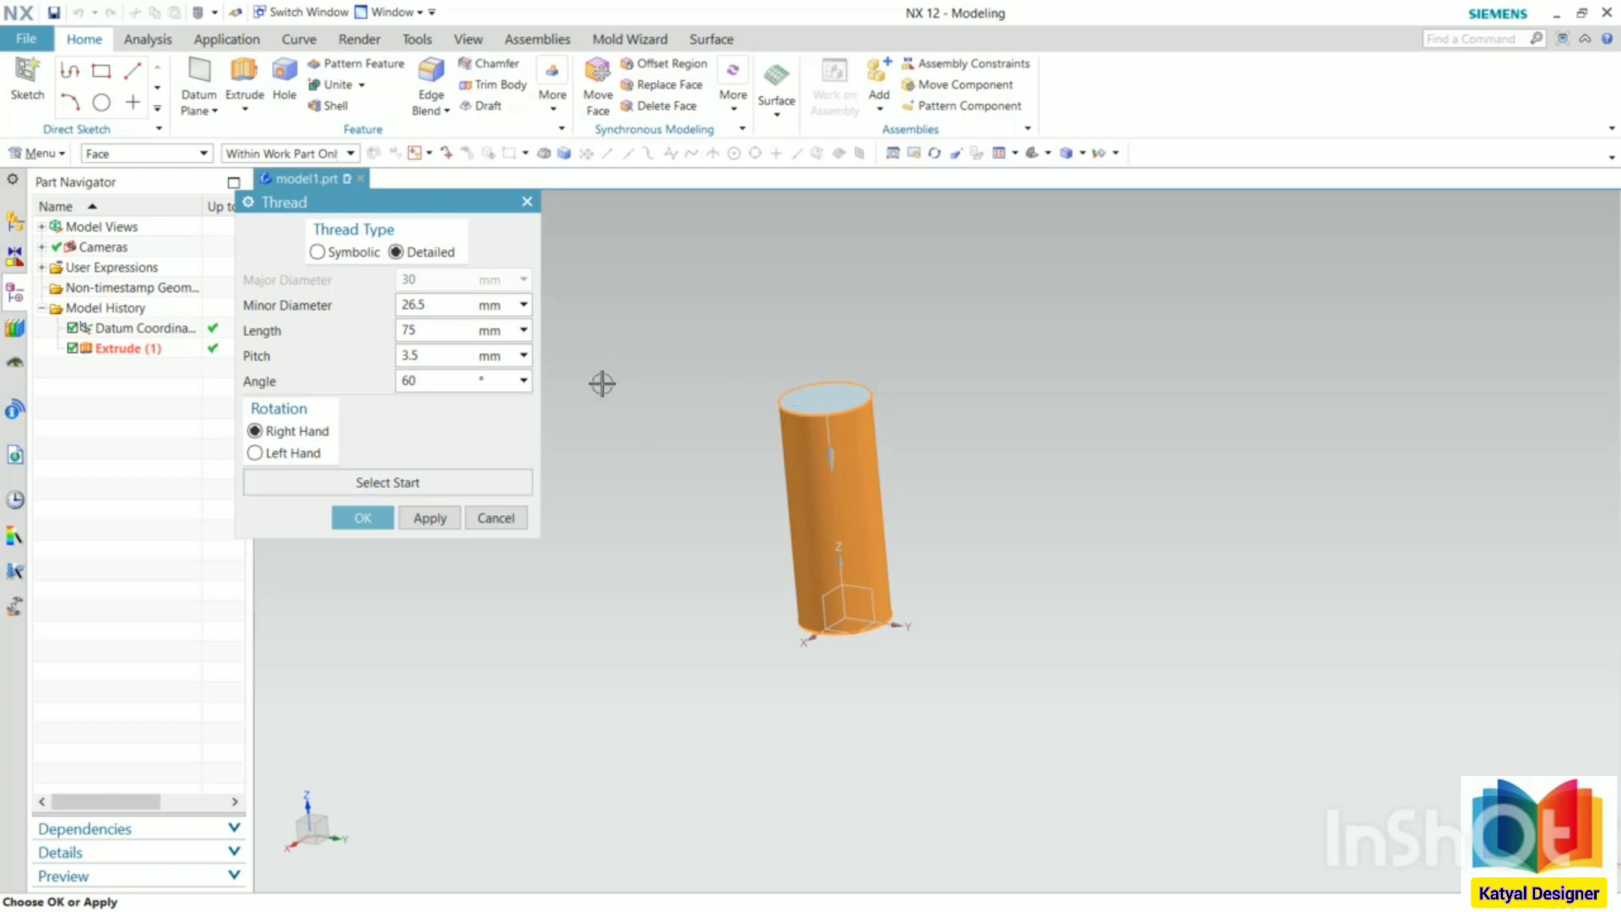
# Start the thread at the cylinder's top face and create the 3.5 mm pitch, 75 mm right-hand thread.
pyautogui.click(397, 490)
pyautogui.scroll(5, 700, 609)
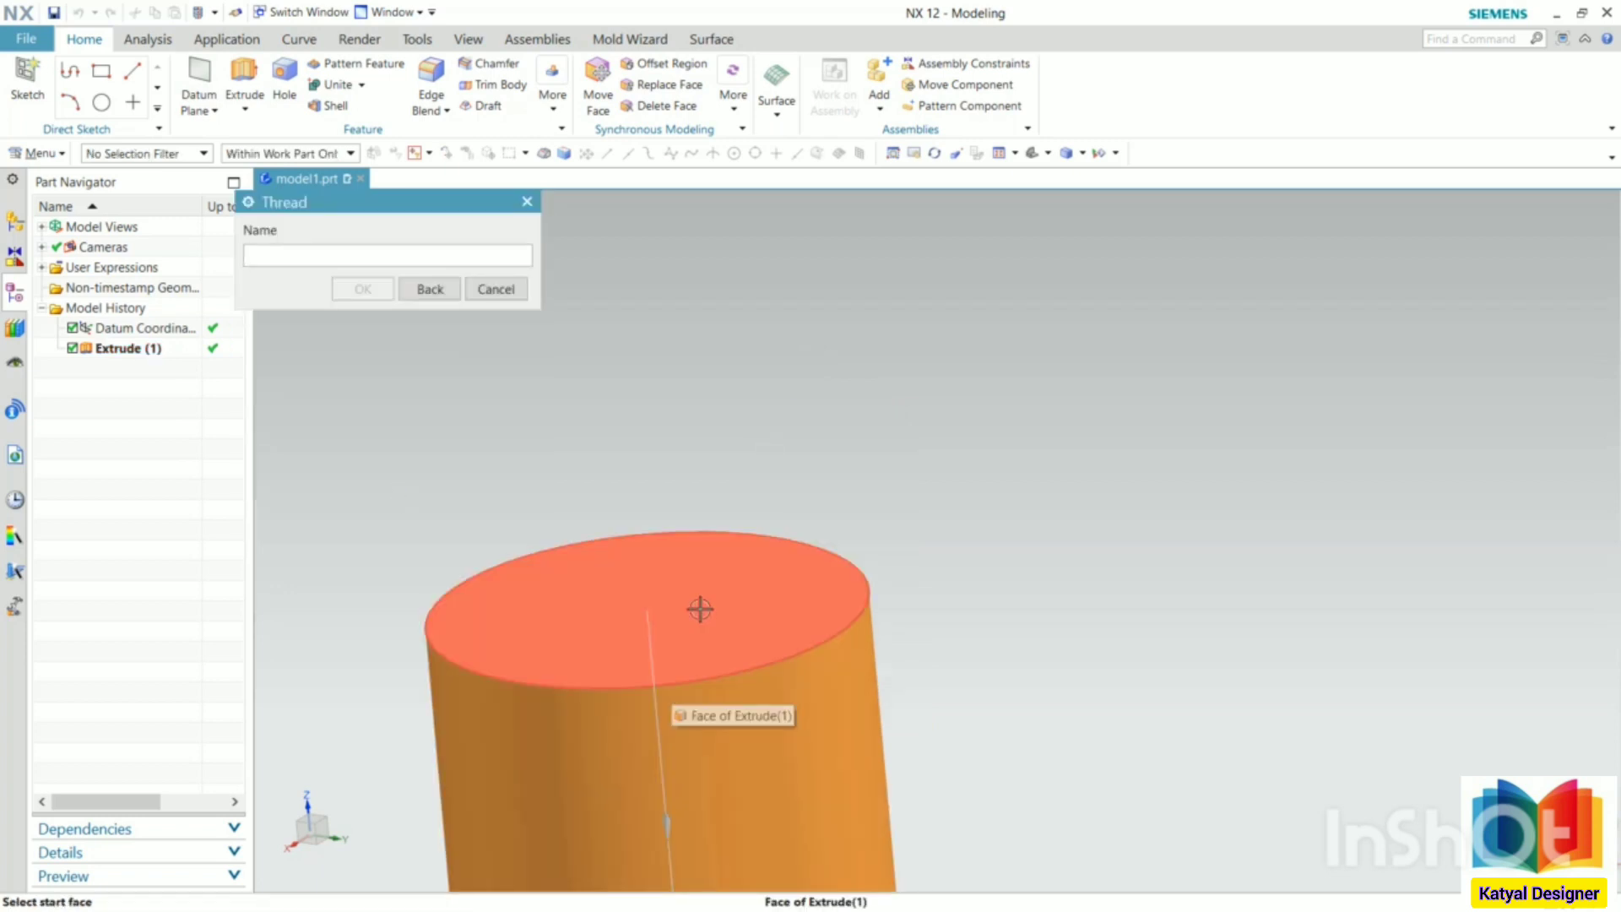
pyautogui.click(700, 609)
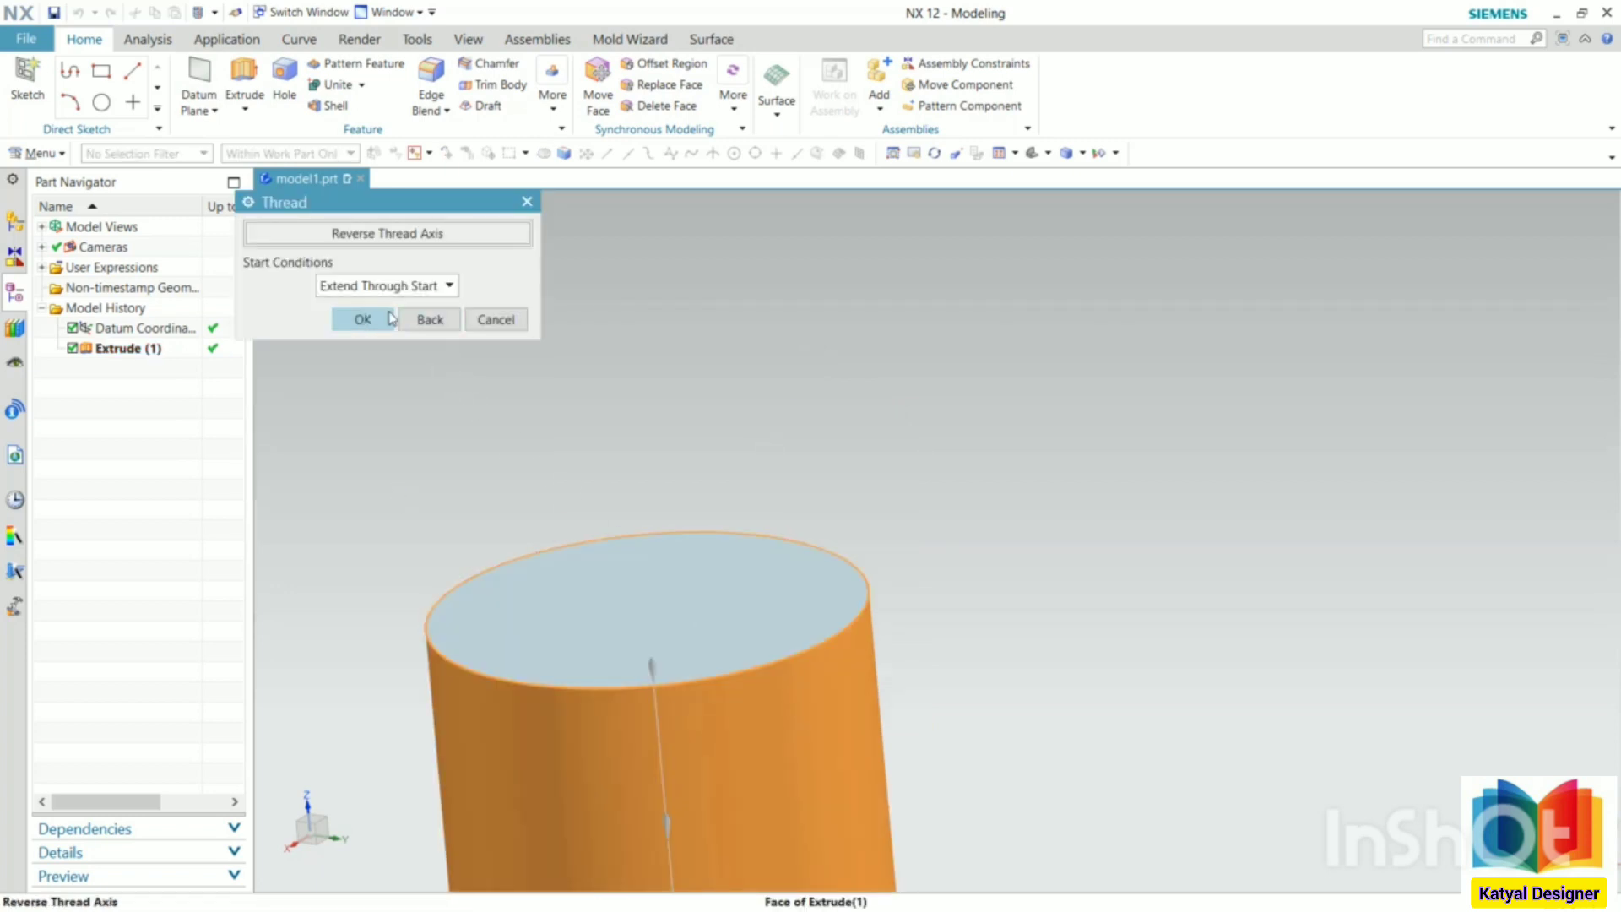
pyautogui.click(363, 319)
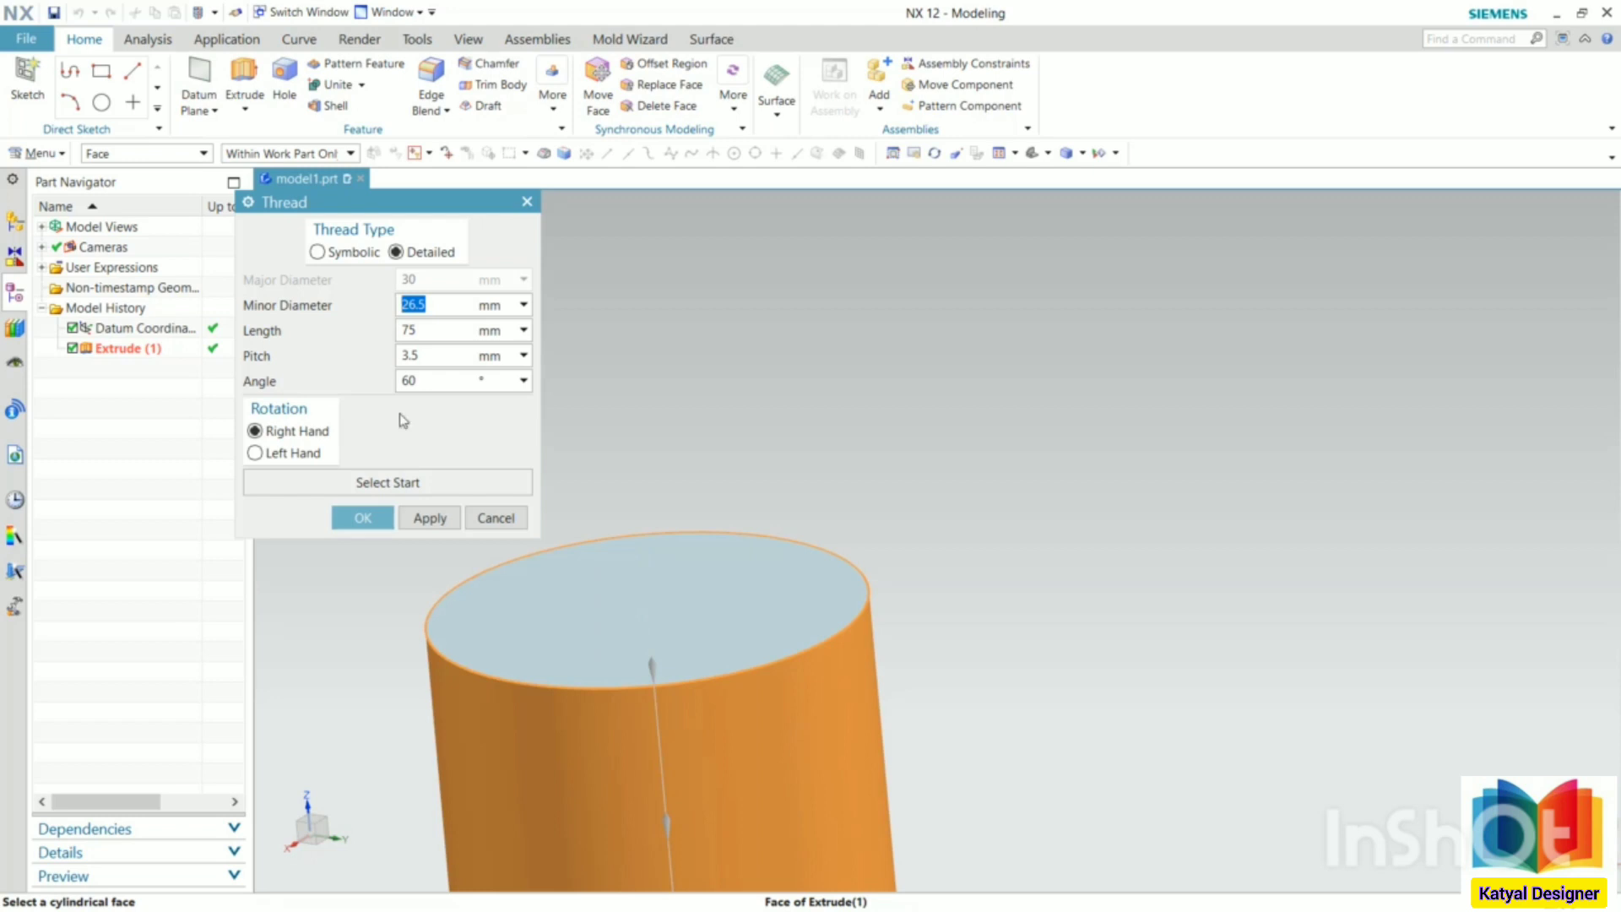
pyautogui.scroll(-5, 1064, 235)
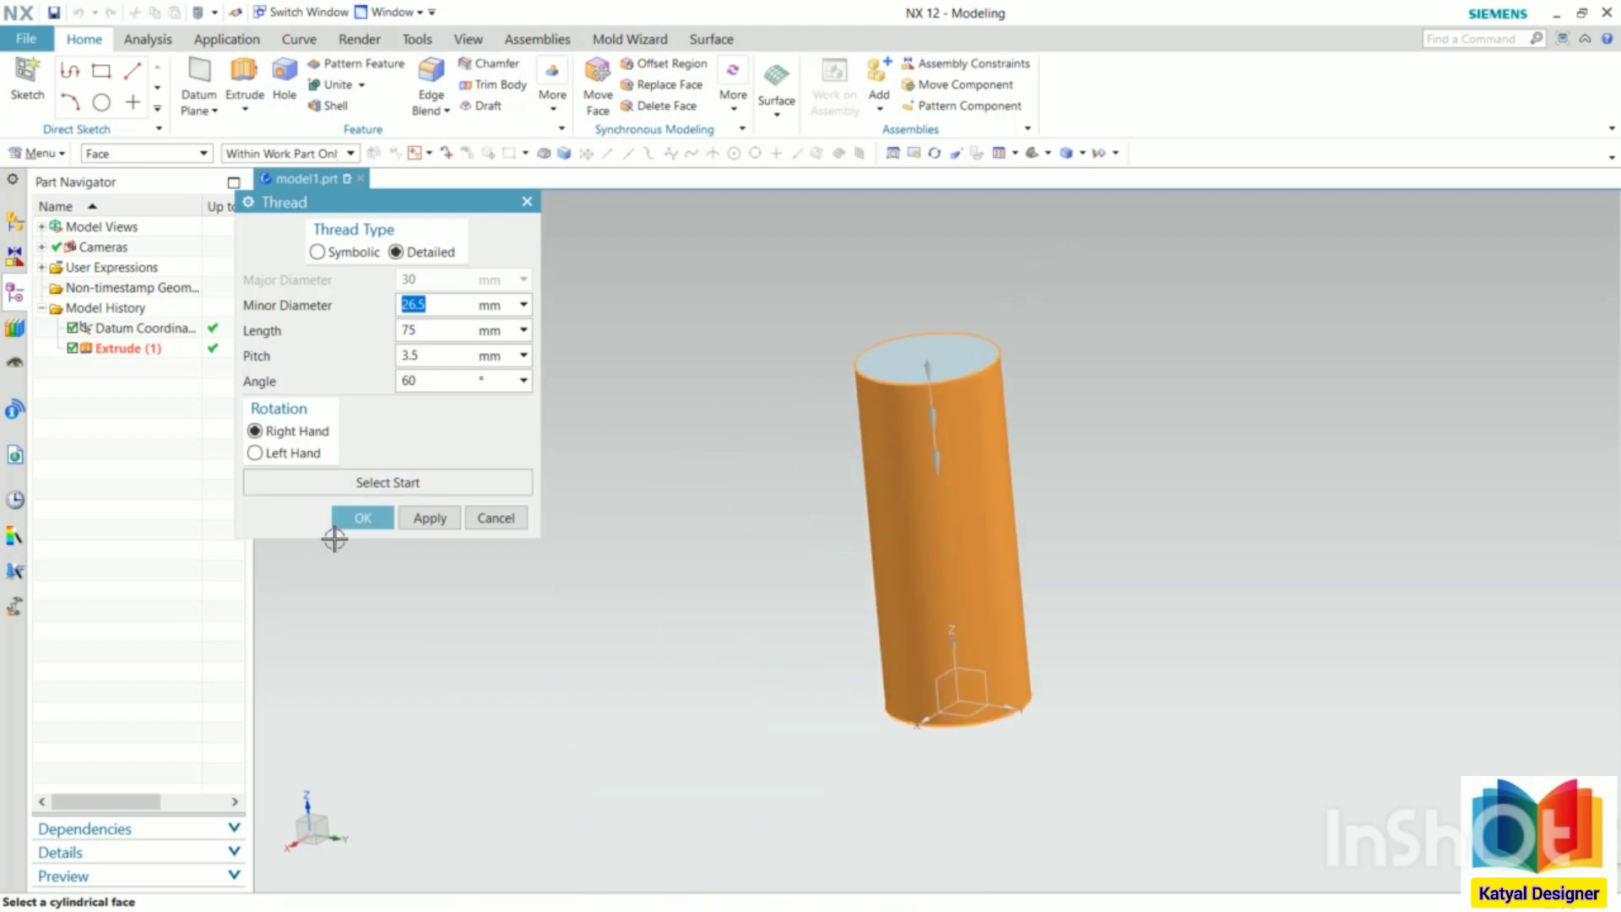
pyautogui.click(427, 517)
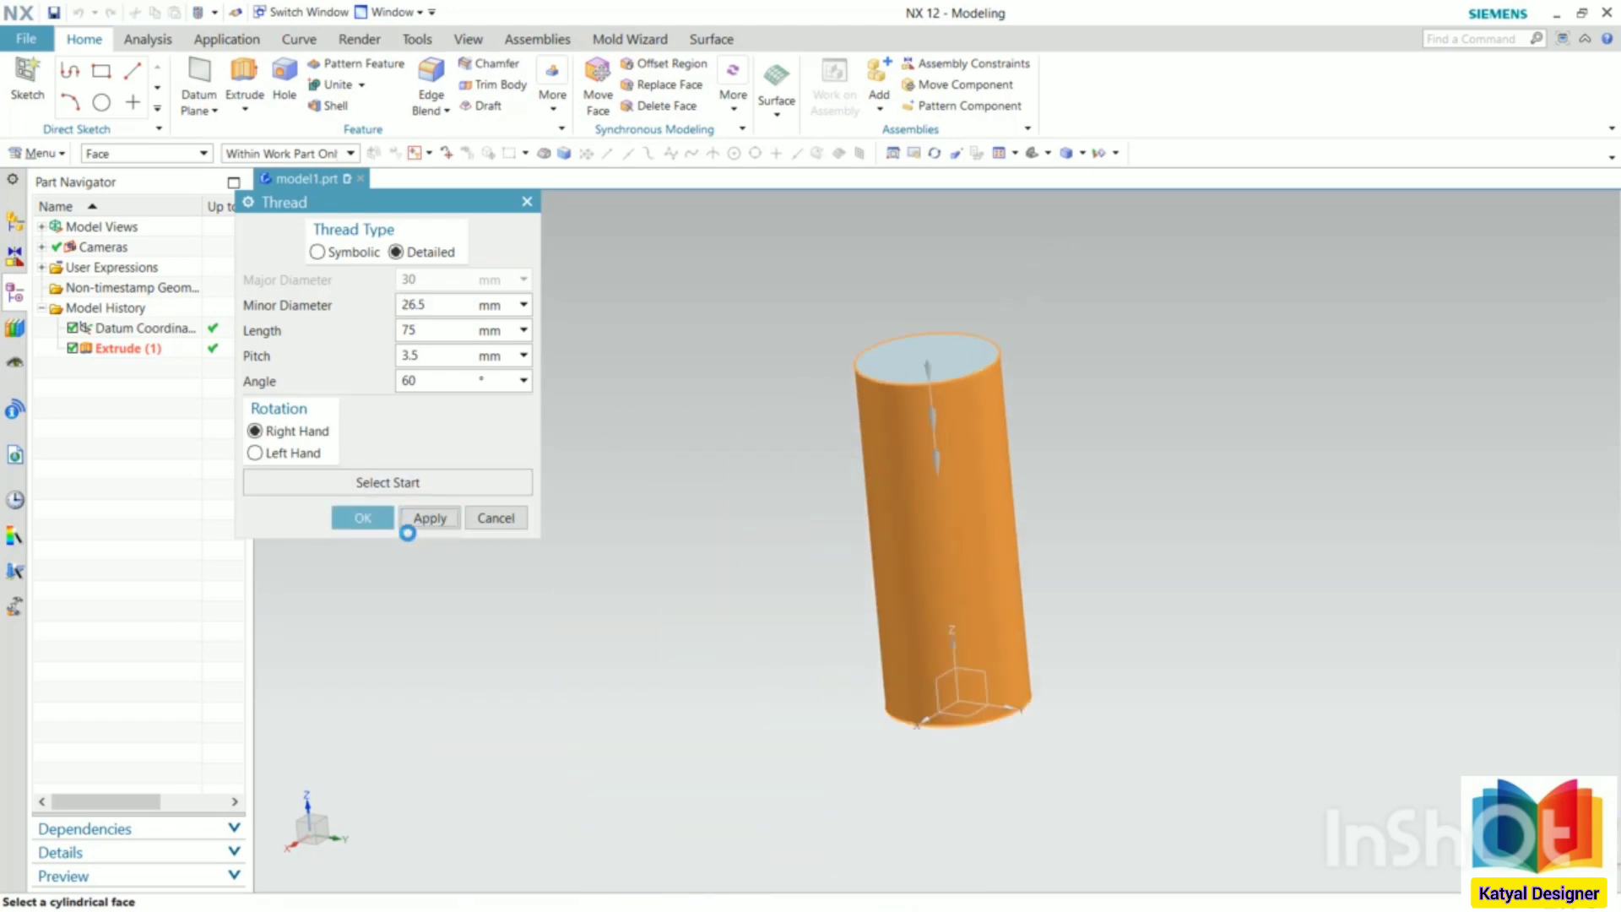
pyautogui.click(495, 518)
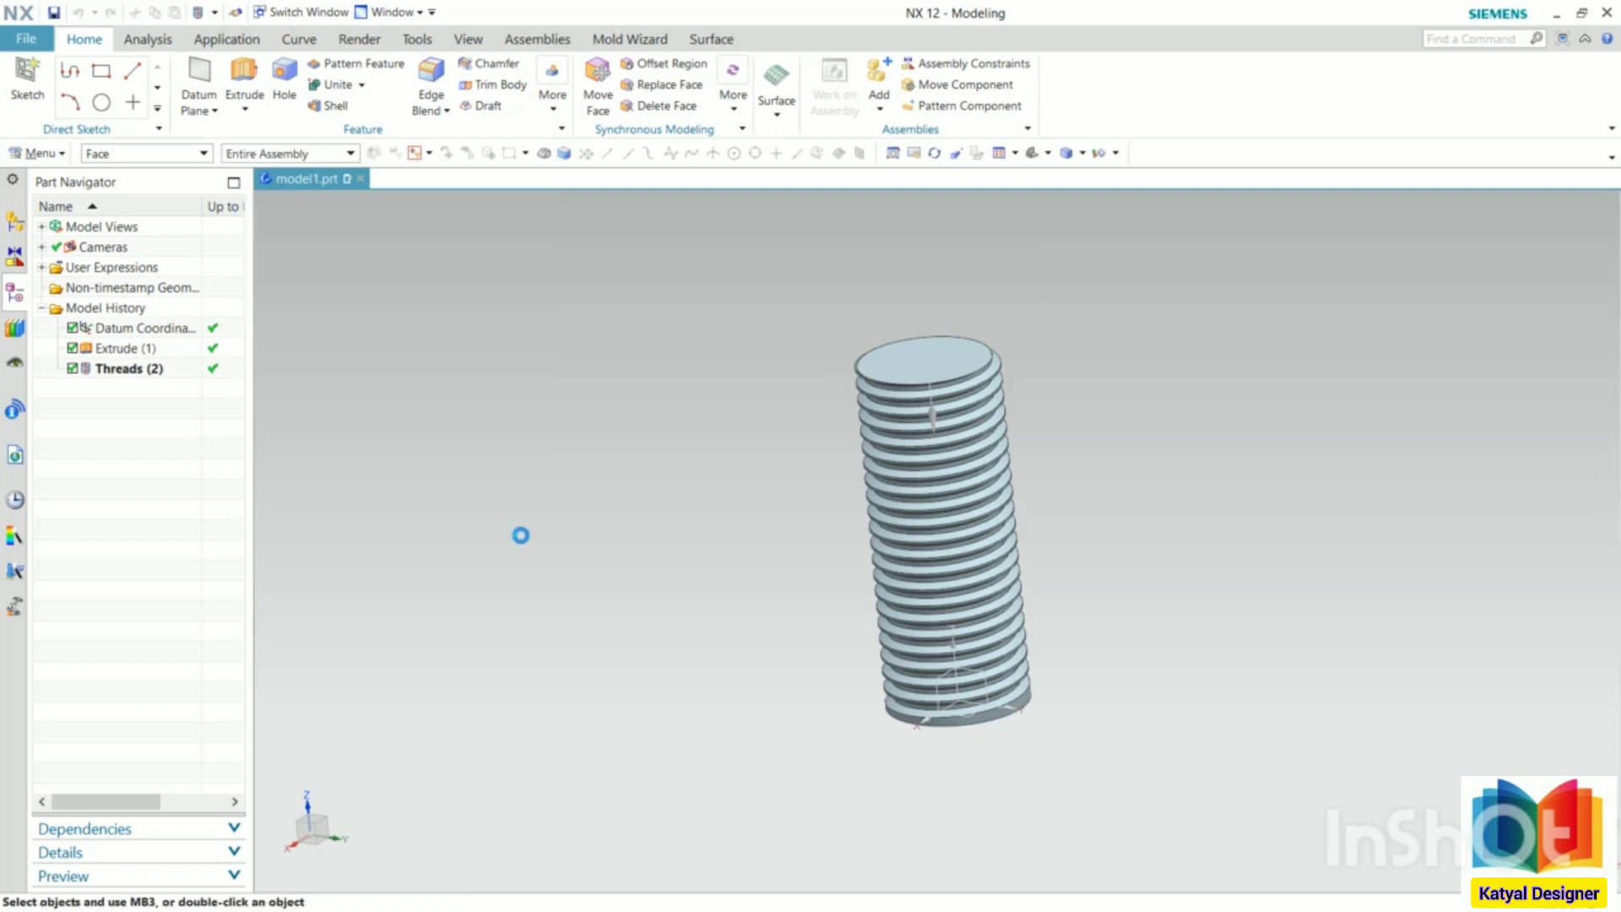
# Orbit, fit and zoom the view to inspect the cylinder's helical thread crests and roots.
pyautogui.moveTo(1211, 342); pyautogui.dragTo(1172, 597, button='middle')
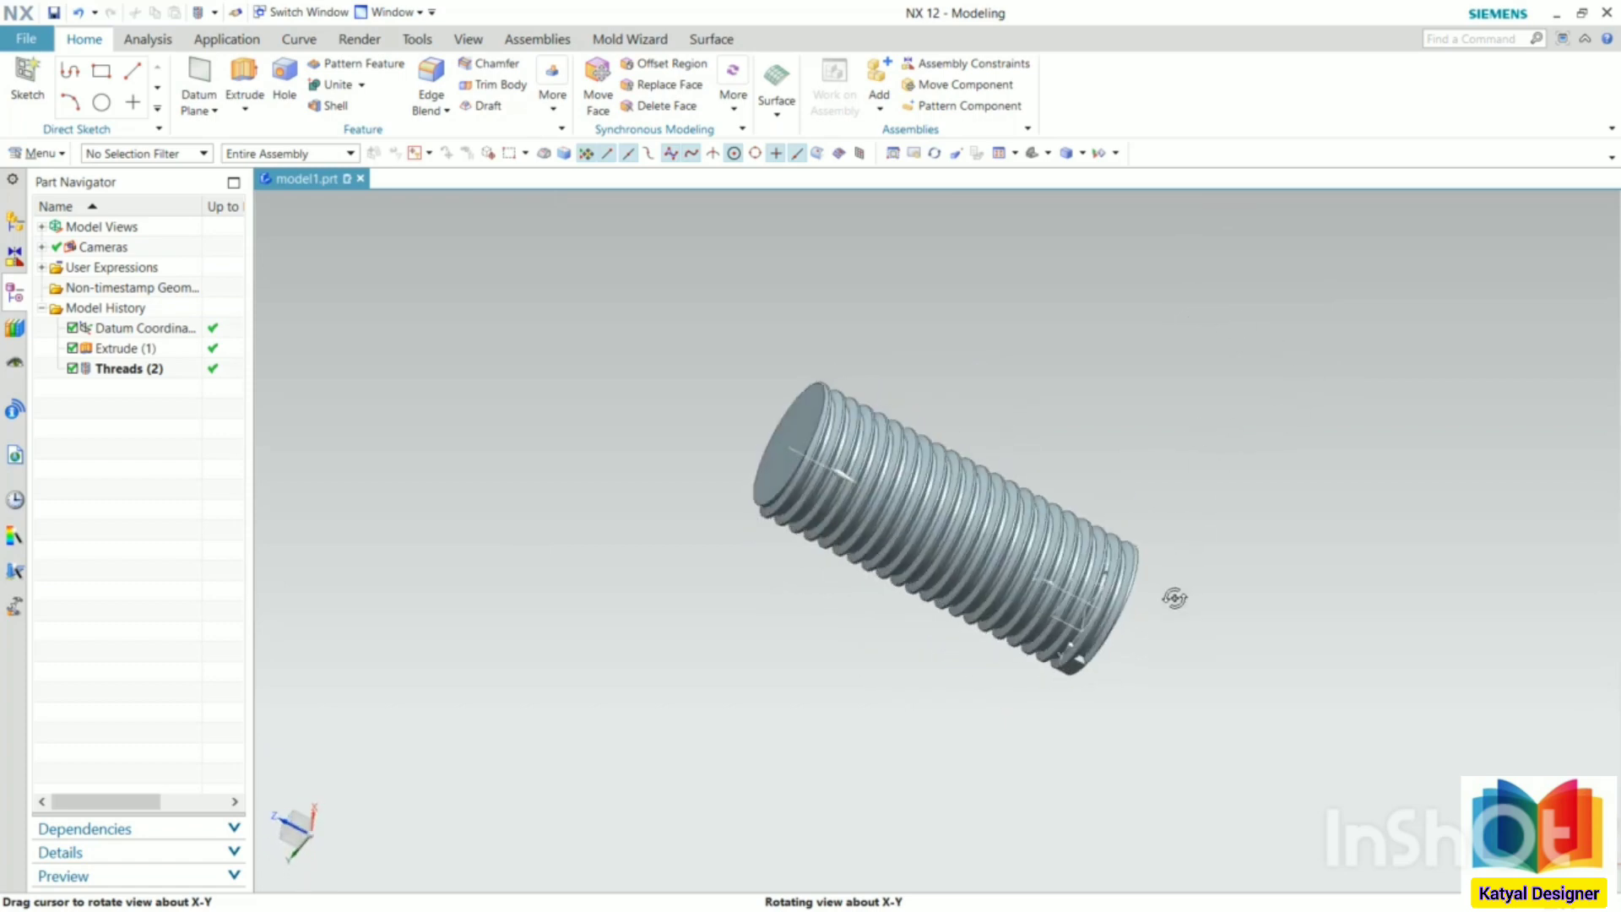
pyautogui.press('Home')
pyautogui.moveTo(858, 404); pyautogui.dragTo(1016, 326, button='middle')
pyautogui.scroll(8, 822, 416)
pyautogui.scroll(-3, 894, 387)
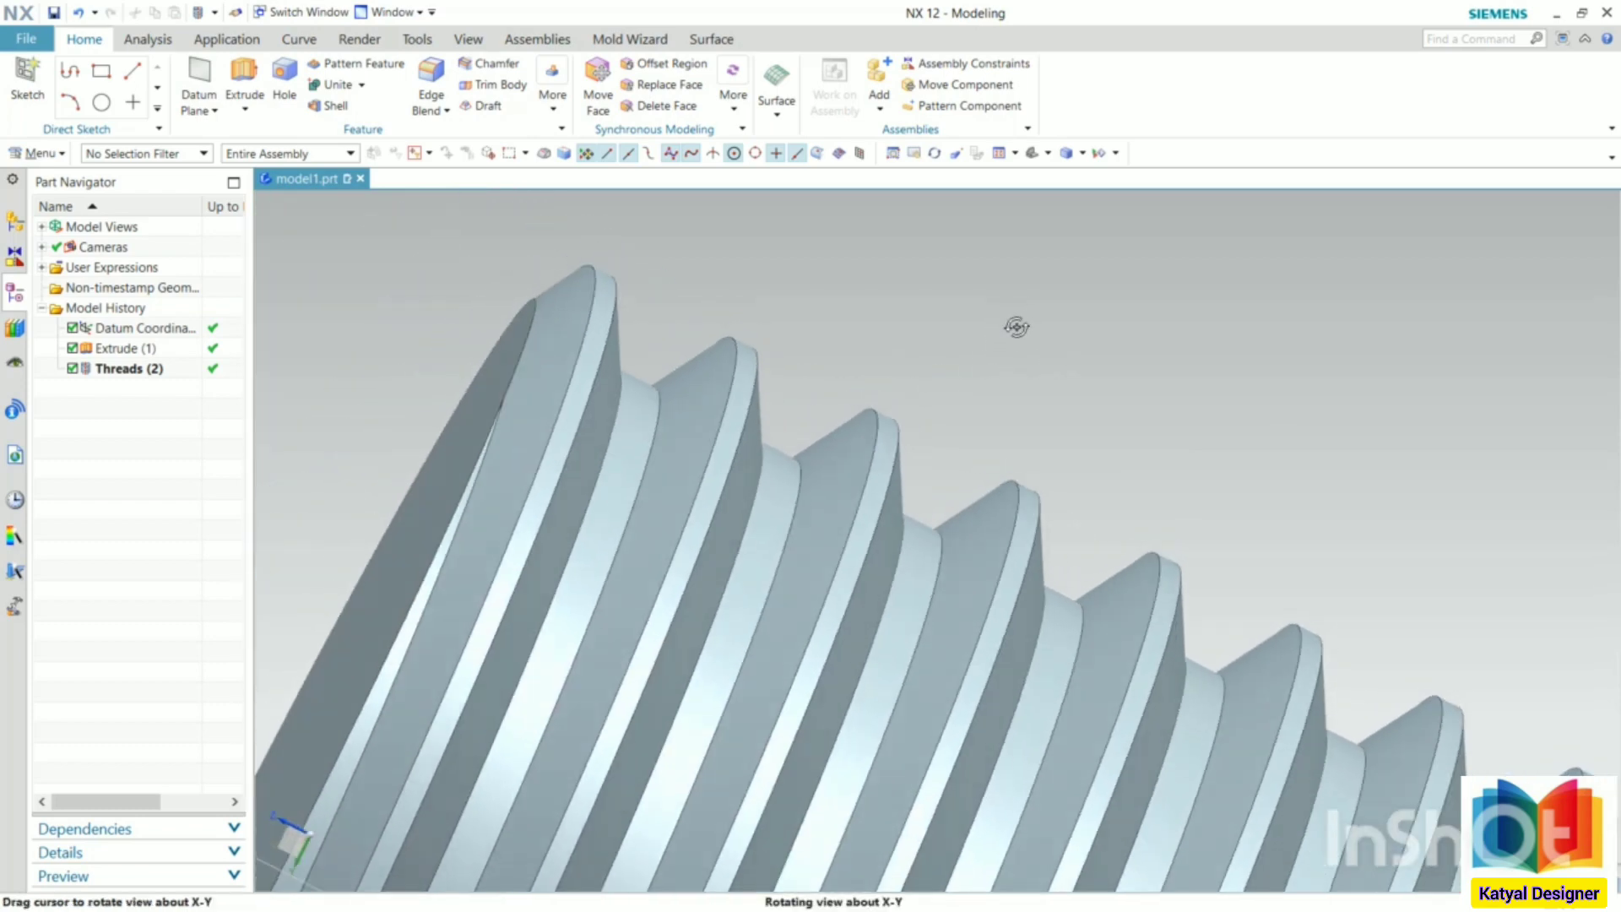
pyautogui.scroll(5, 937, 375)
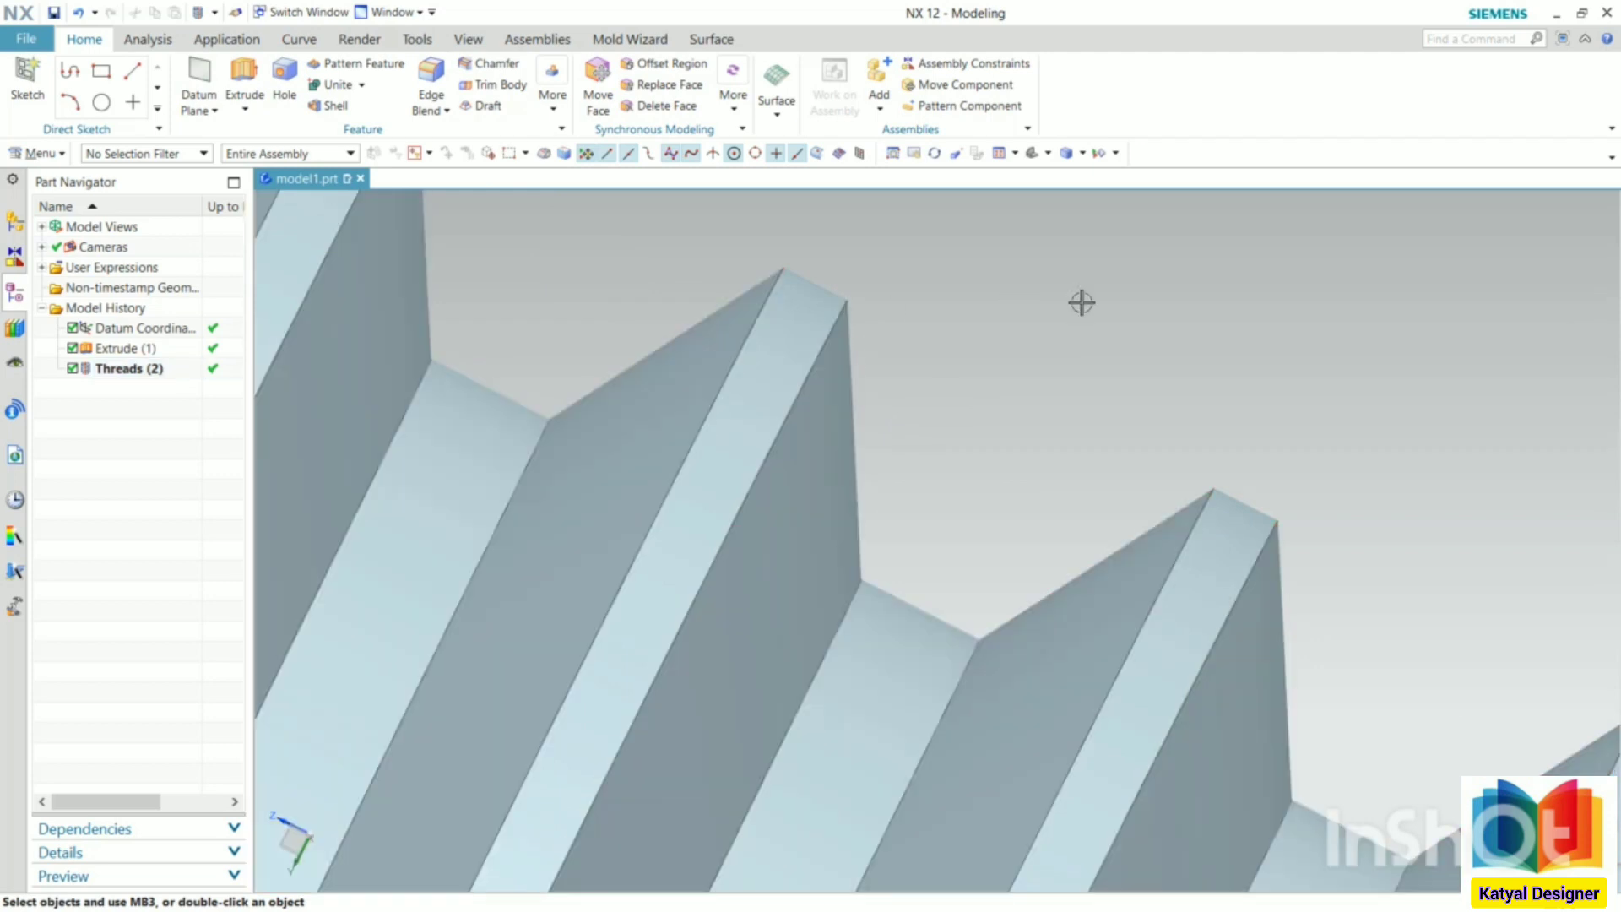
# Review Threads (2): 26.5 mm minor diameter, 75 mm length, 3.5 mm pitch, and confirm it unchanged.
pyautogui.doubleClick(114, 371)
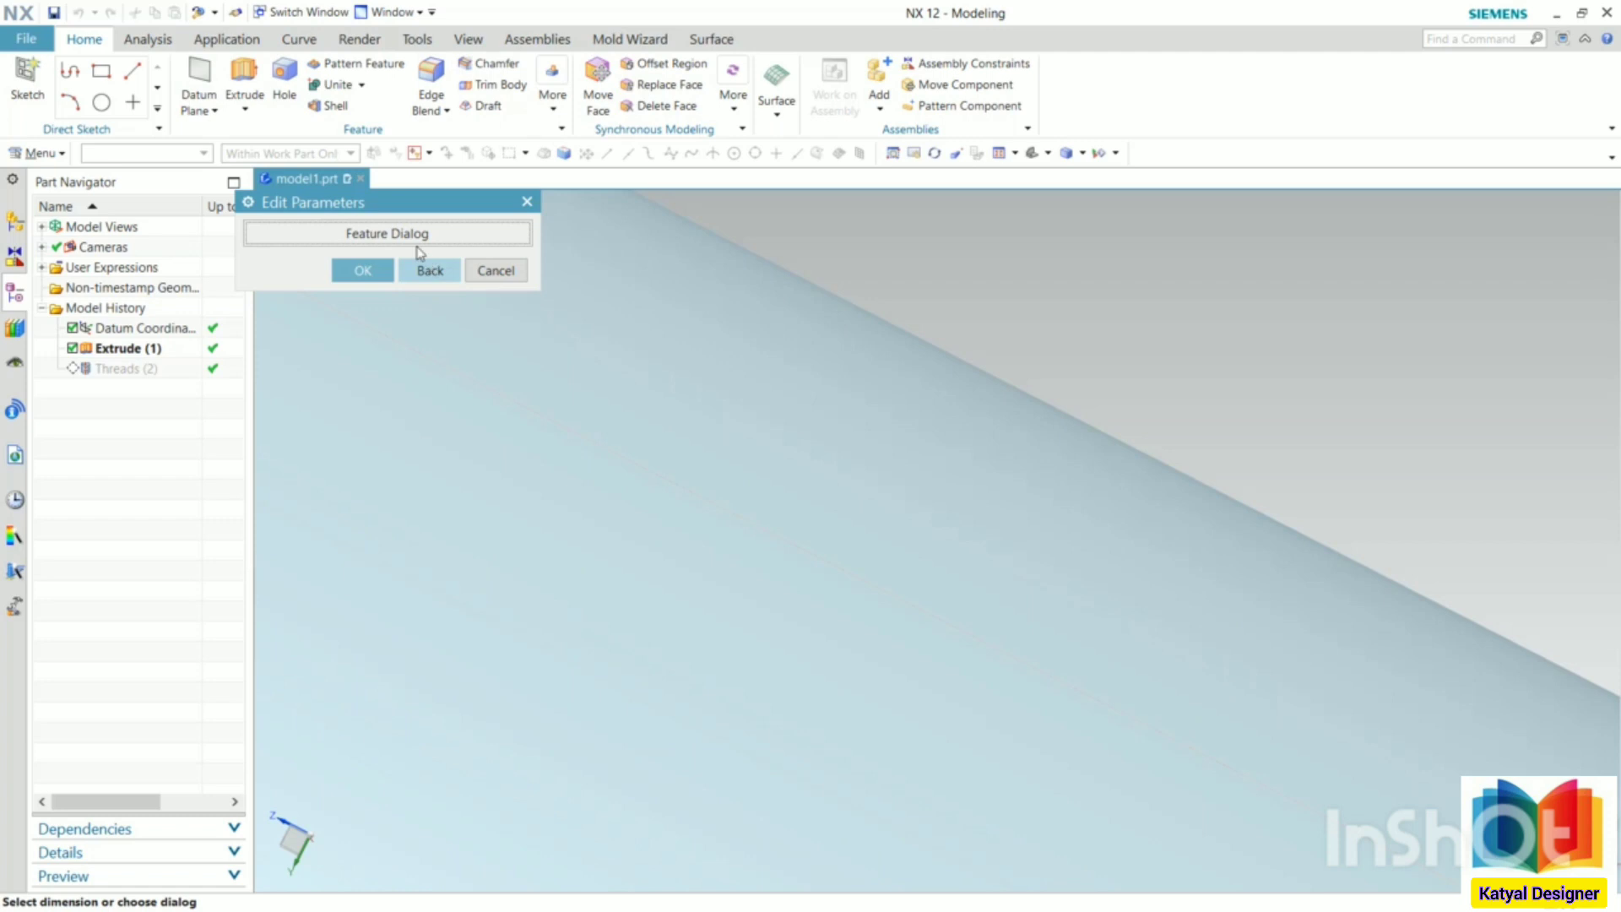
pyautogui.click(396, 244)
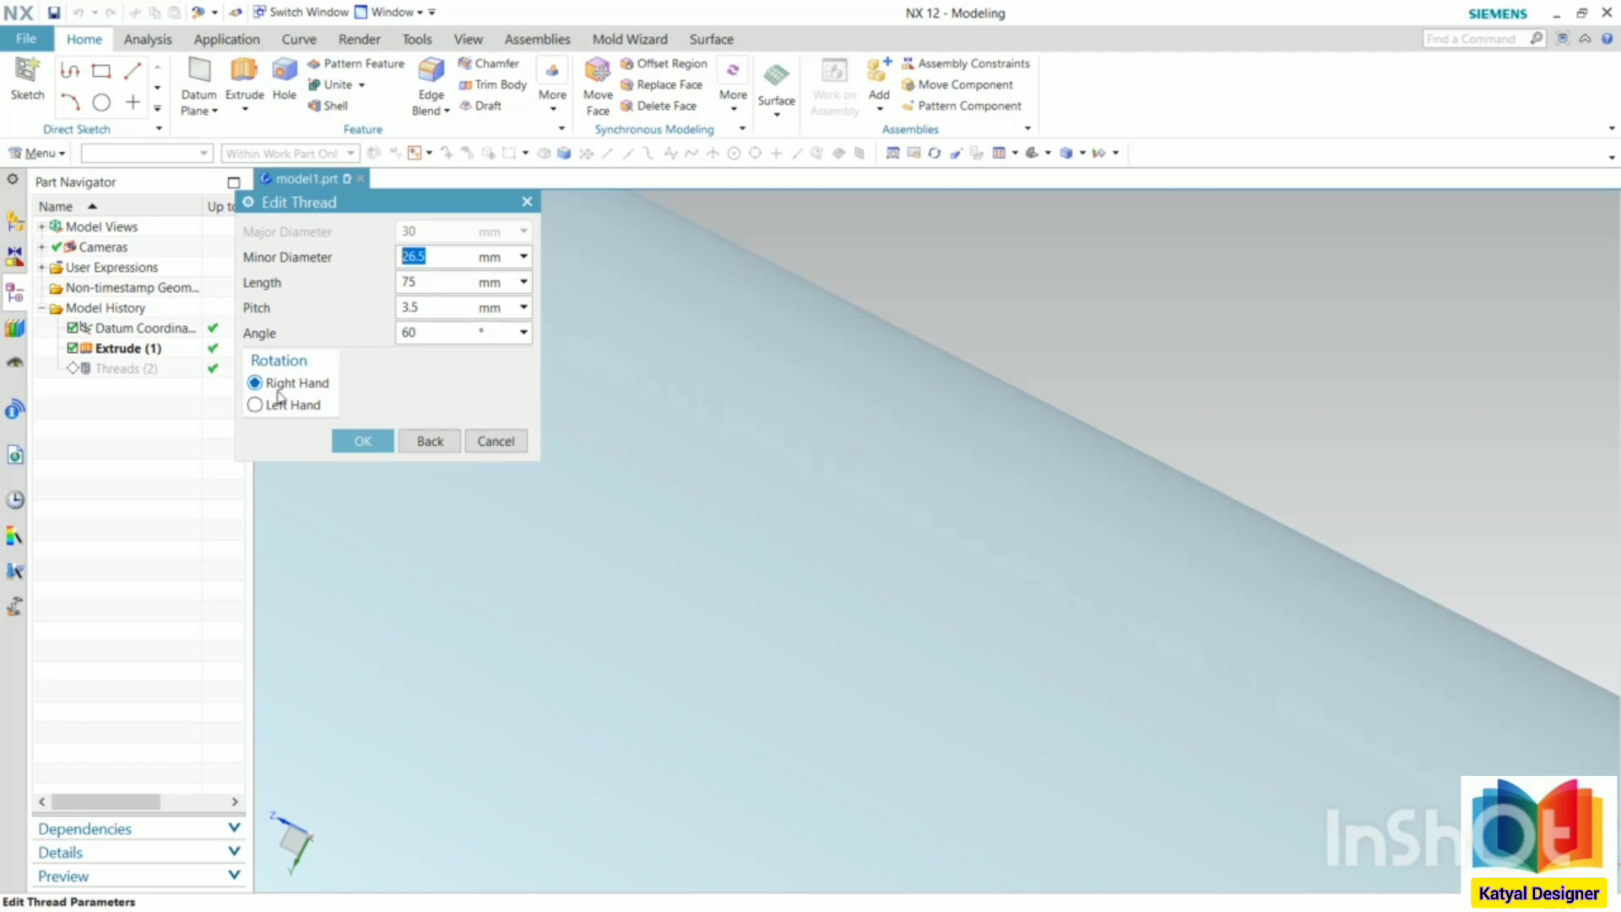
pyautogui.click(356, 434)
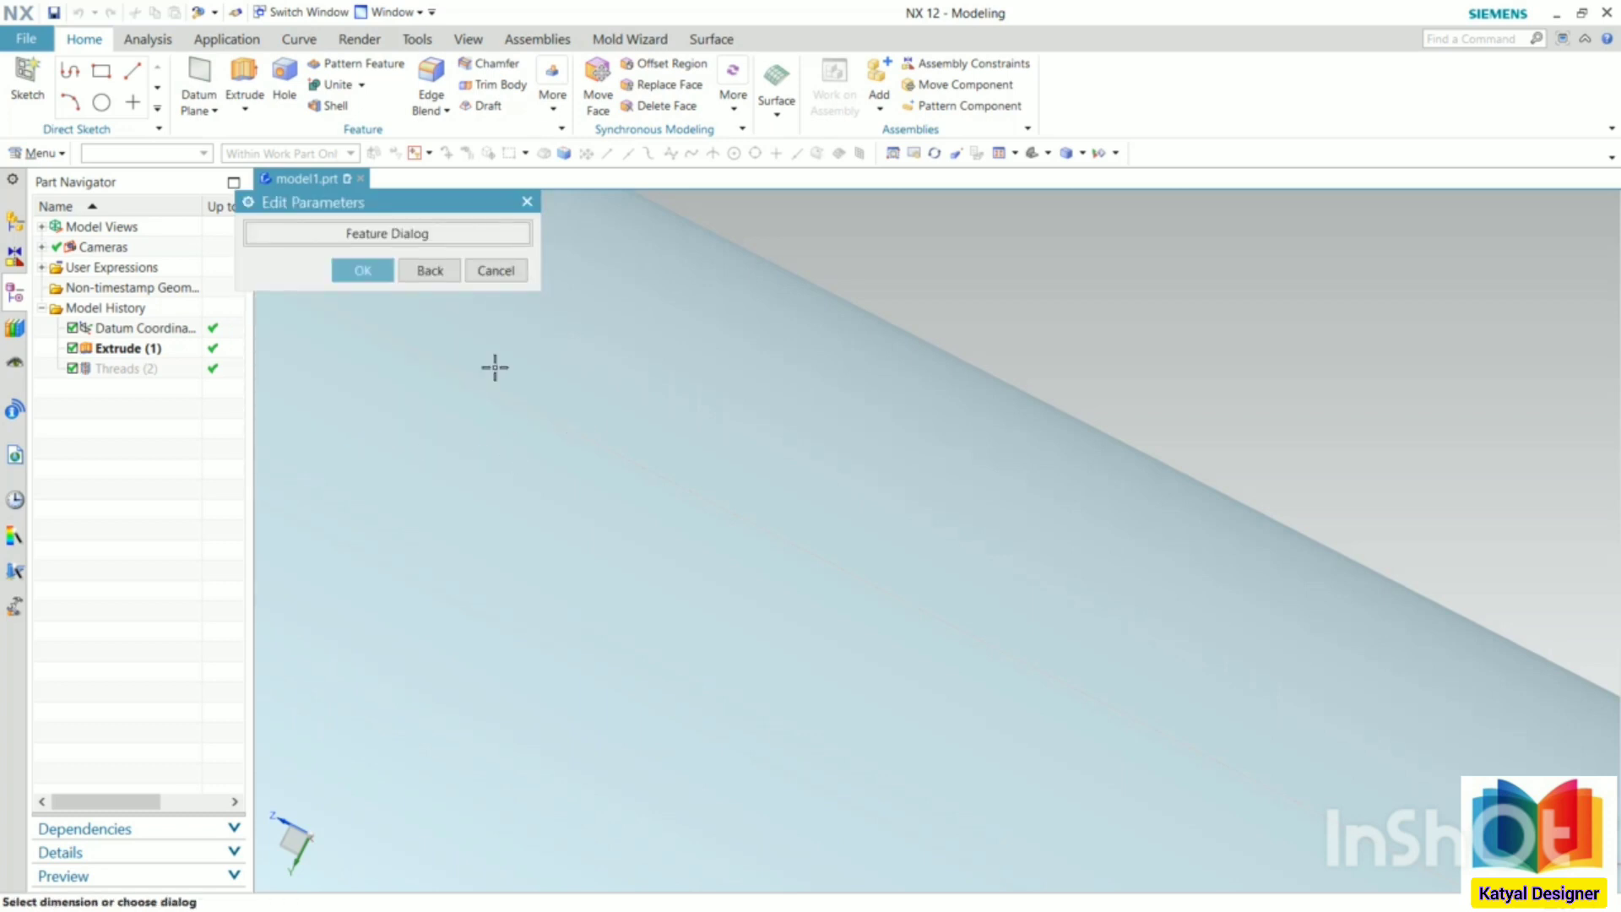
pyautogui.click(362, 272)
pyautogui.scroll(-10, 555, 382)
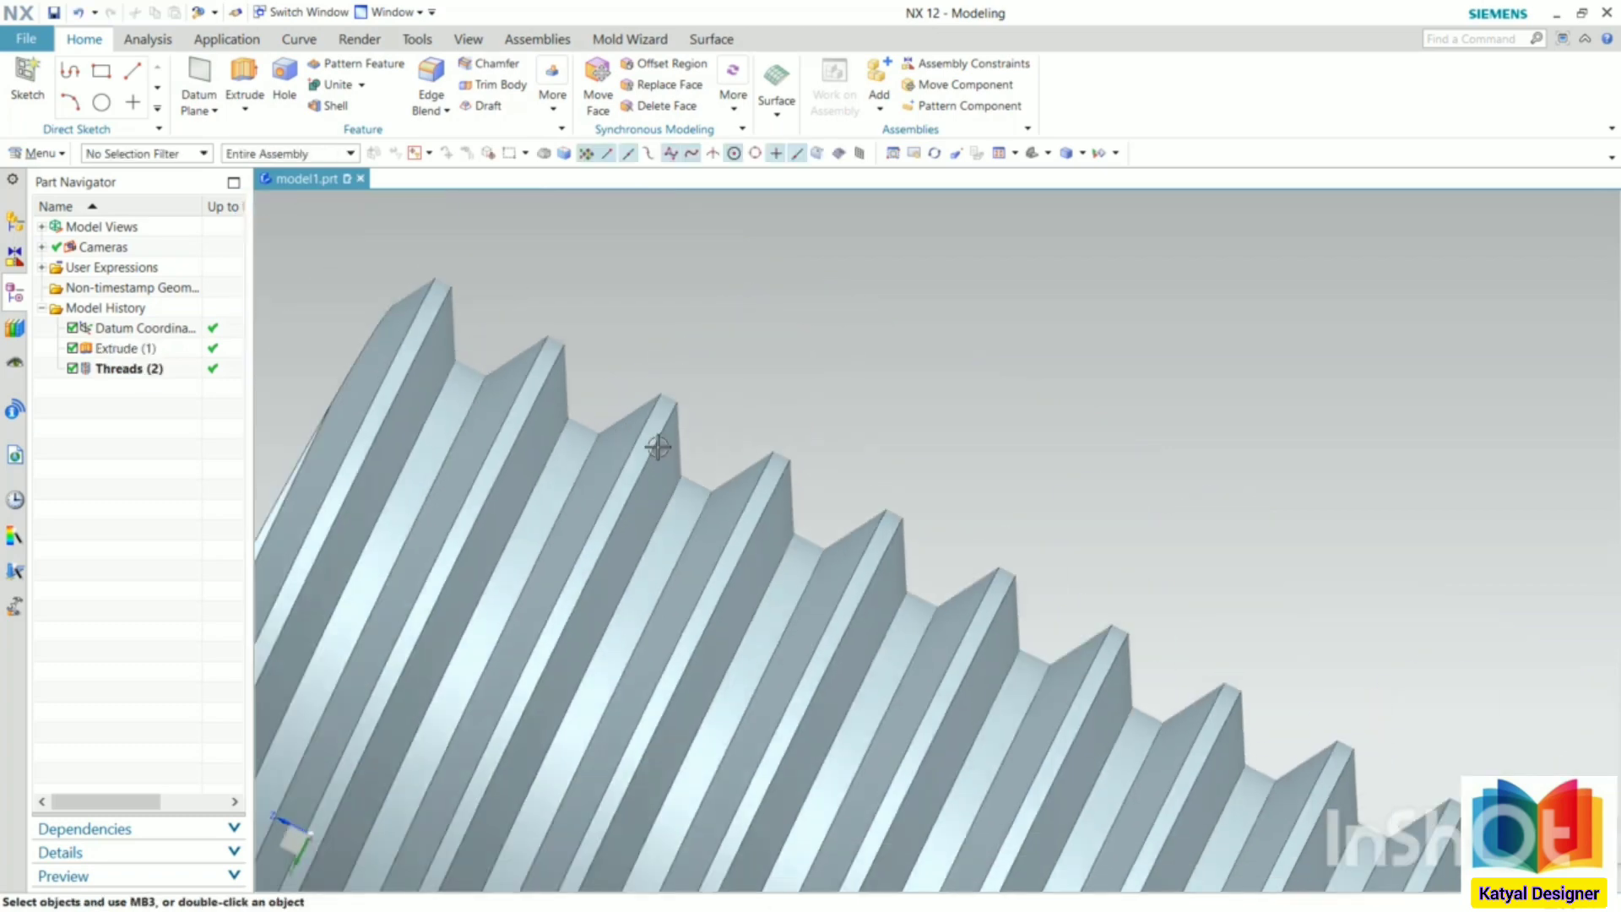
# Delete Threads (2) from the Part Navigator, leaving the plain cylinder, and select Extrude (1).
pyautogui.moveTo(655, 448); pyautogui.dragTo(550, 424, button='middle')
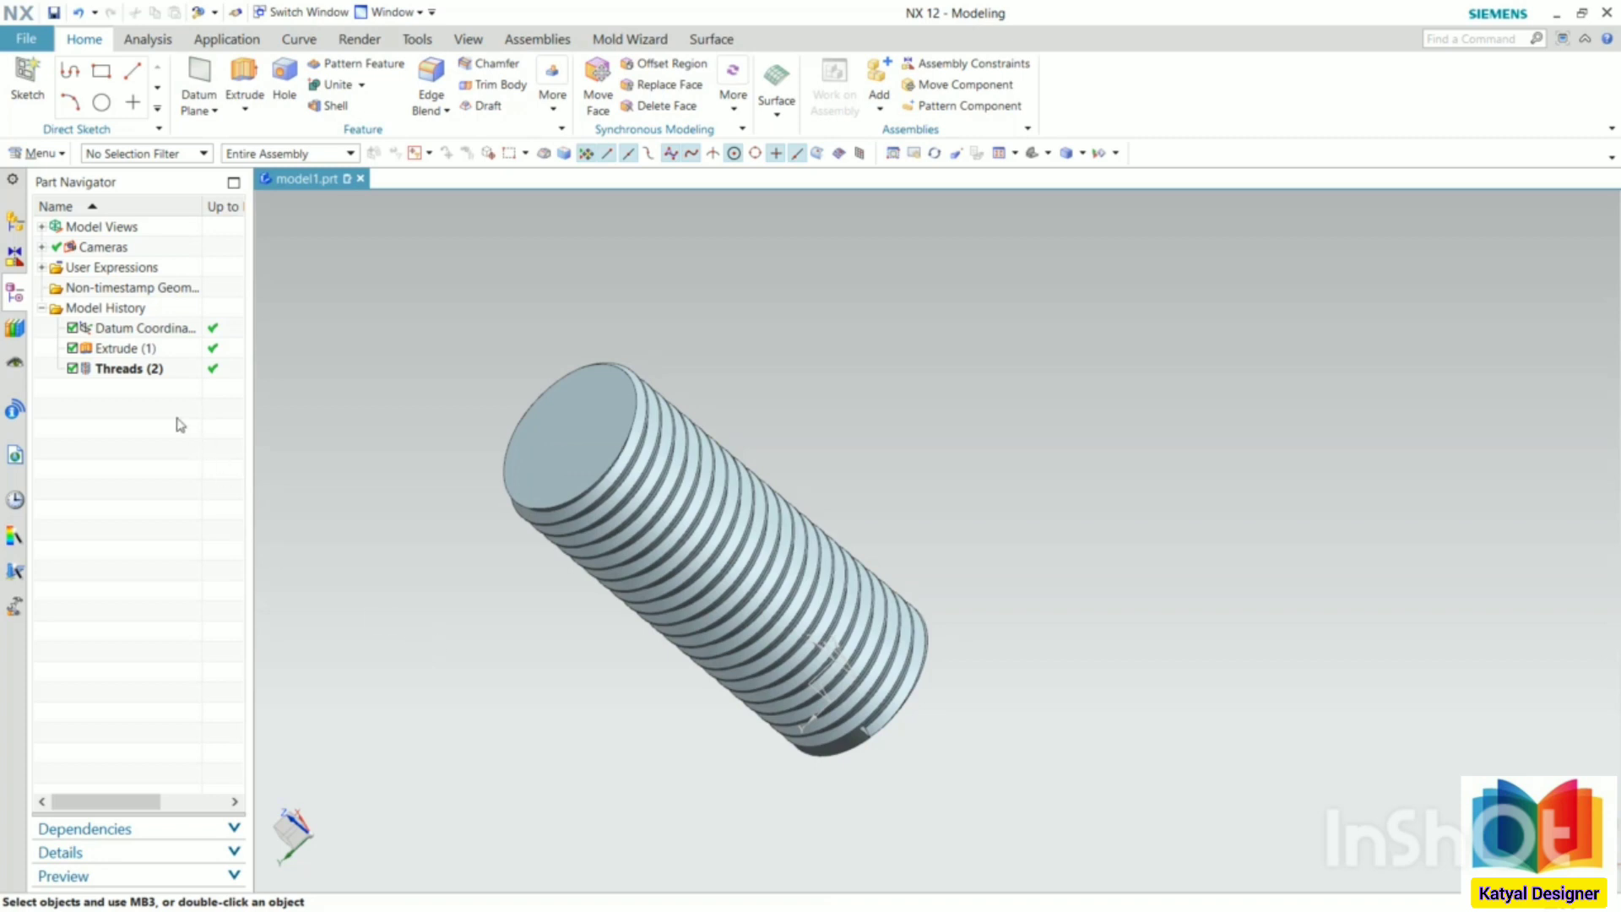
pyautogui.click(135, 368)
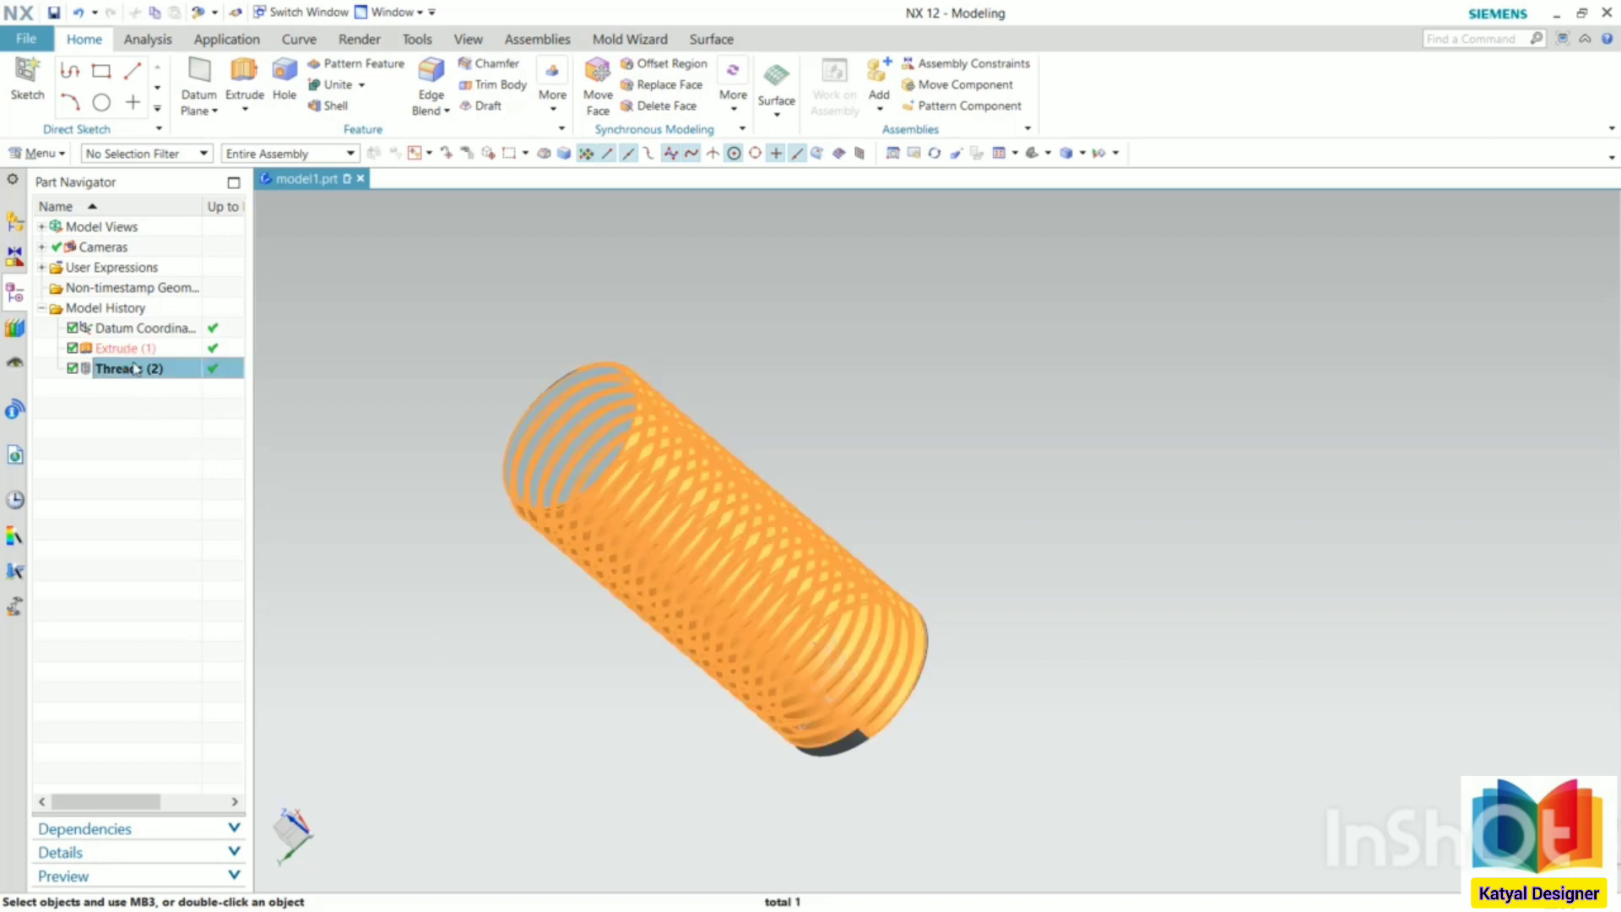
pyautogui.rightClick(135, 368)
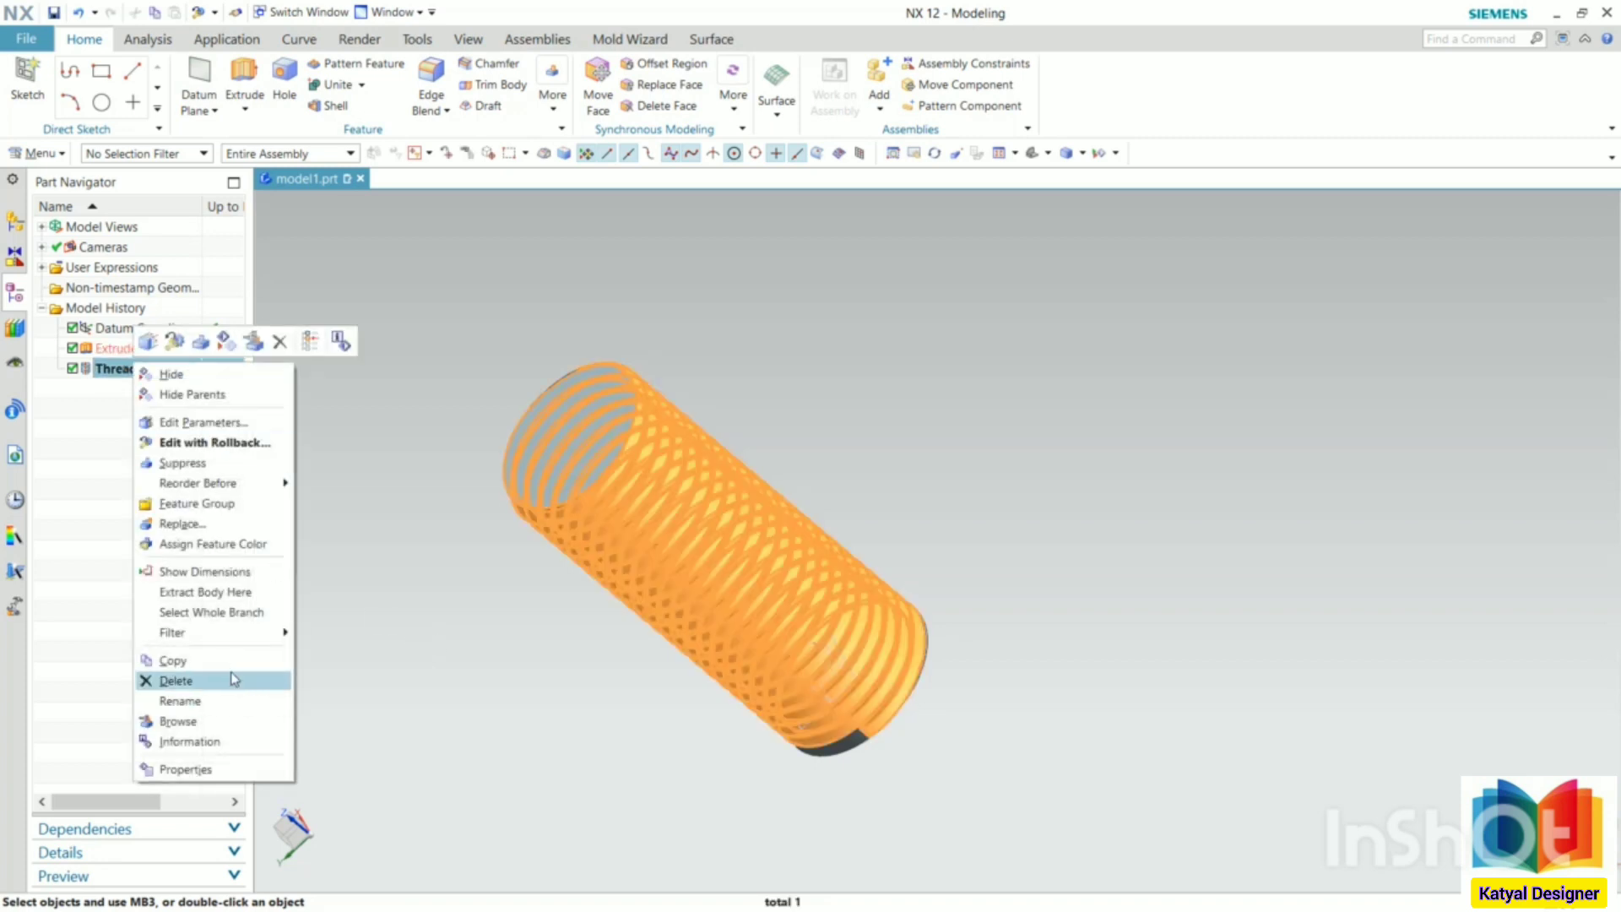
pyautogui.click(234, 679)
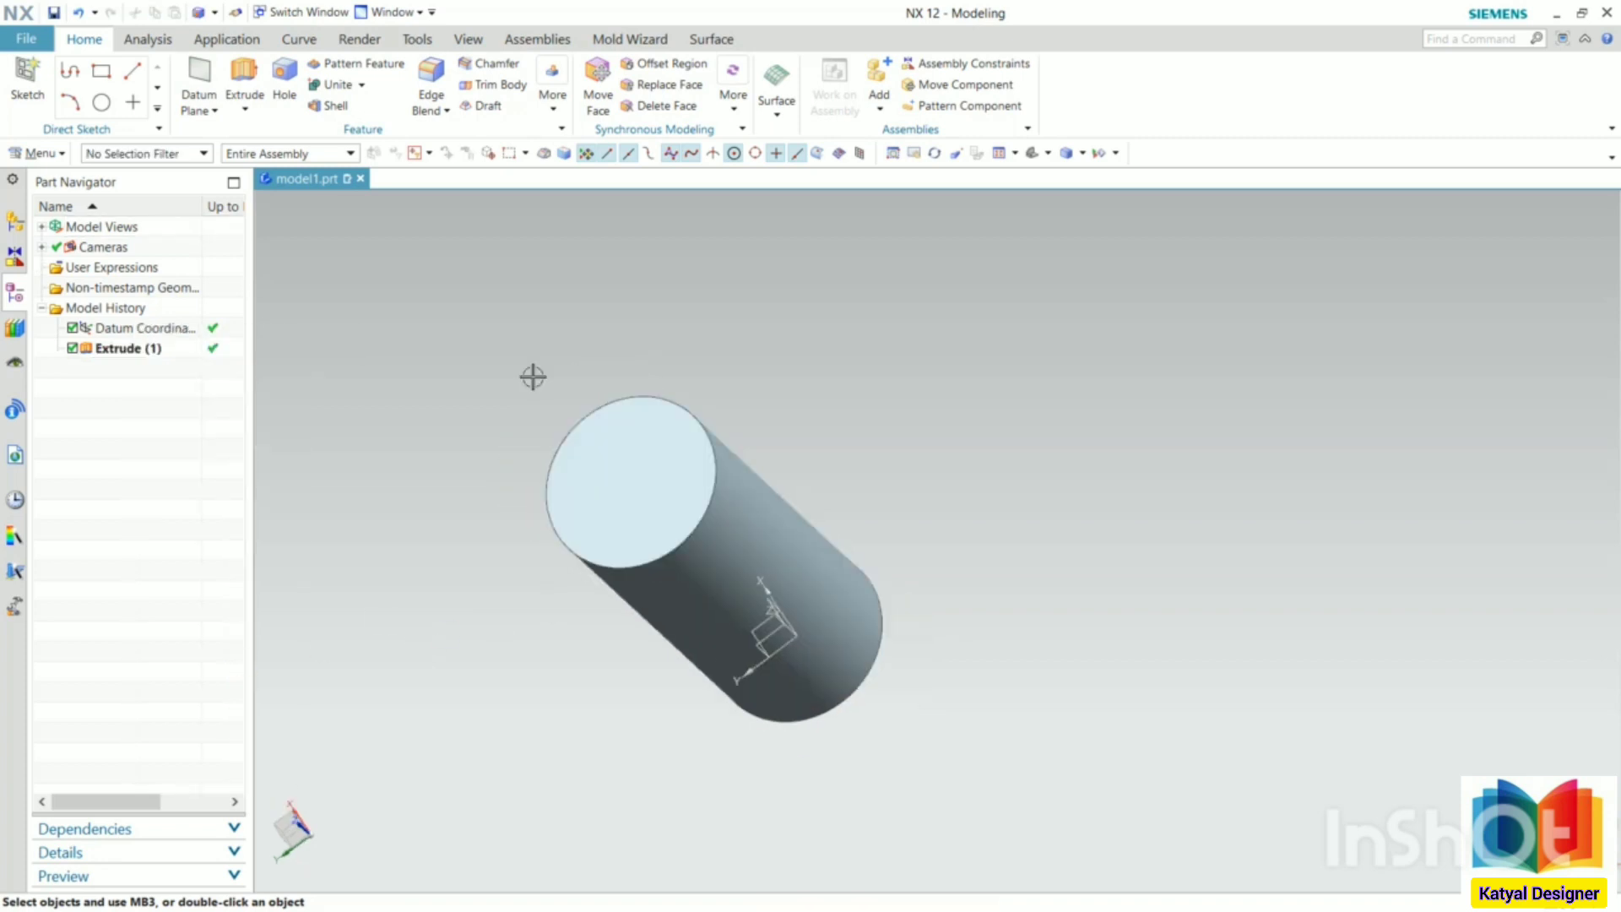
pyautogui.click(127, 349)
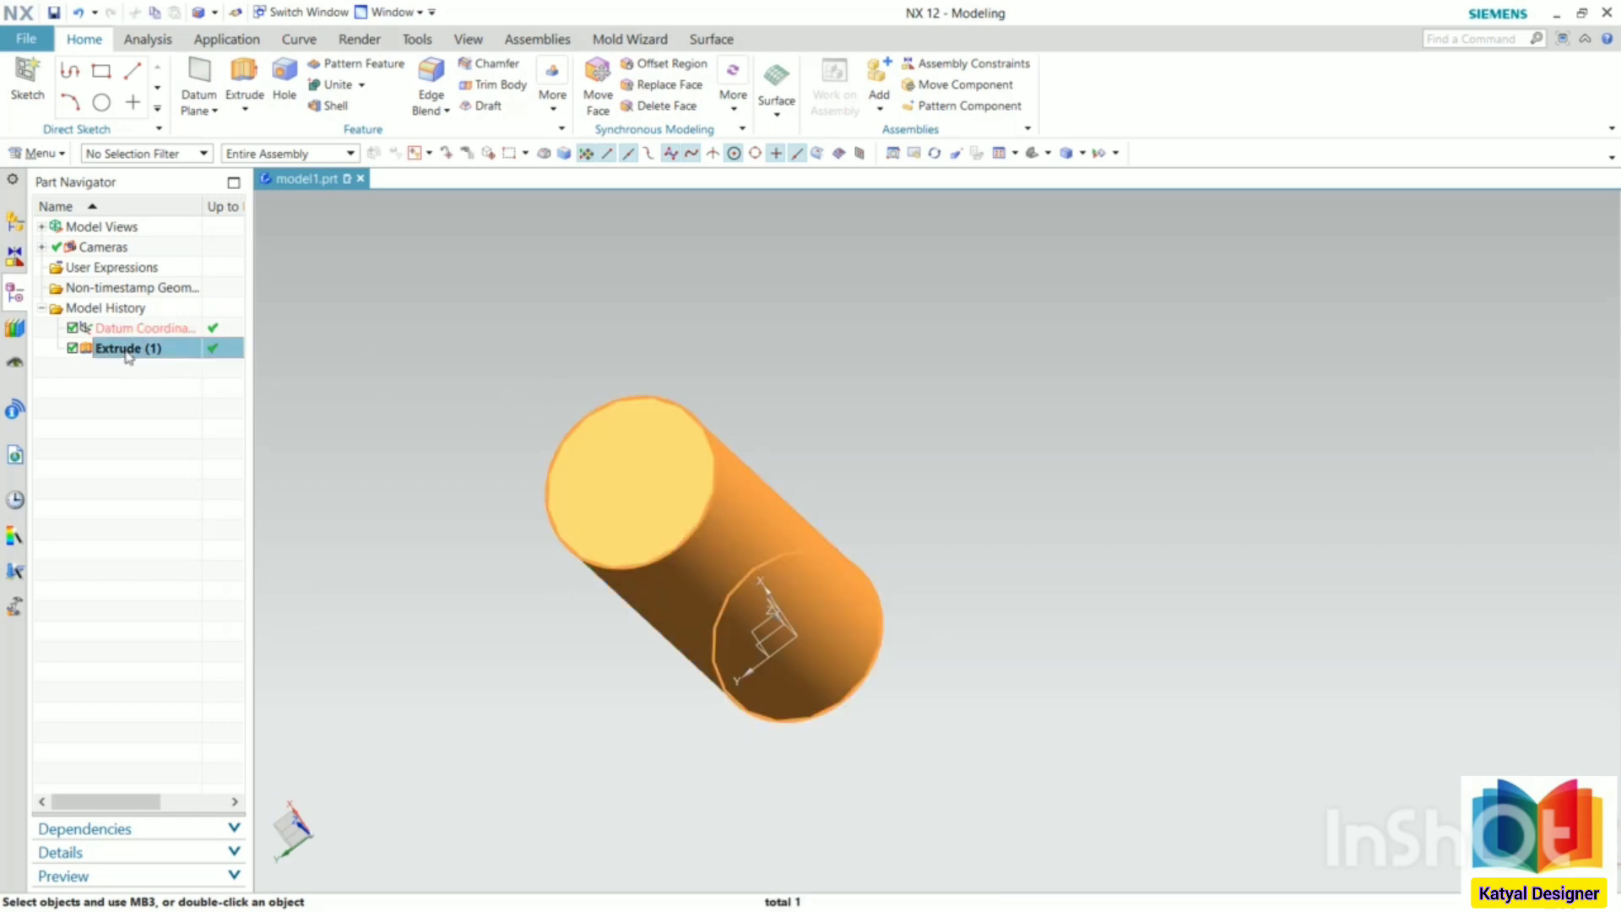
# Edit Extrude (1)'s parameters, passing through its circle section sketch back to the 0–75 mm extrude settings.
pyautogui.rightClick(128, 356)
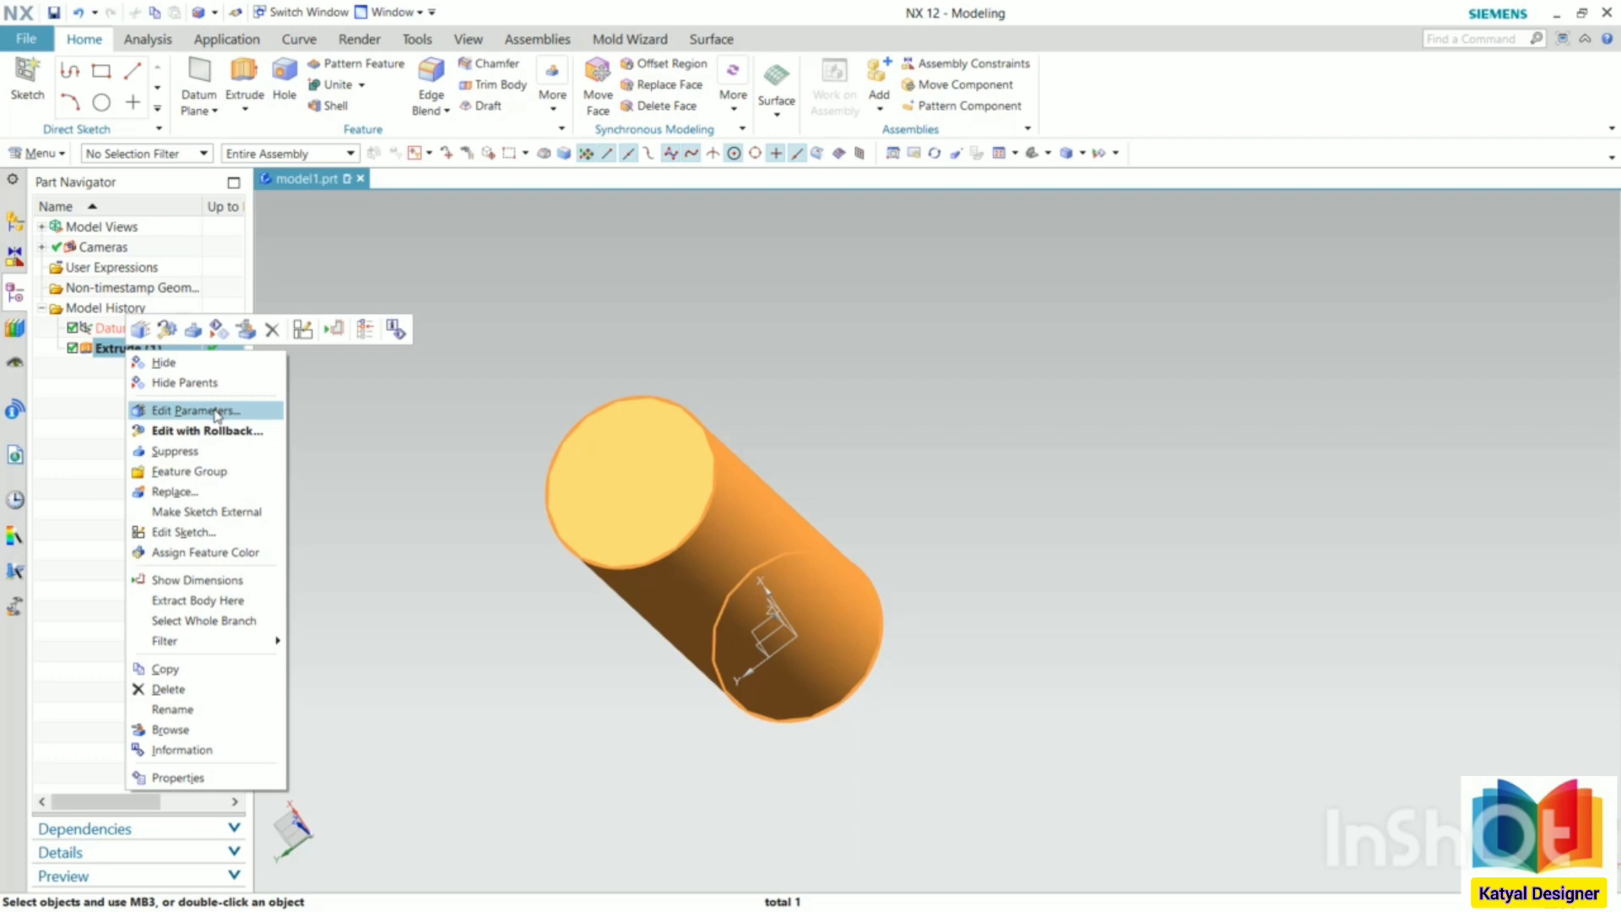
pyautogui.click(196, 411)
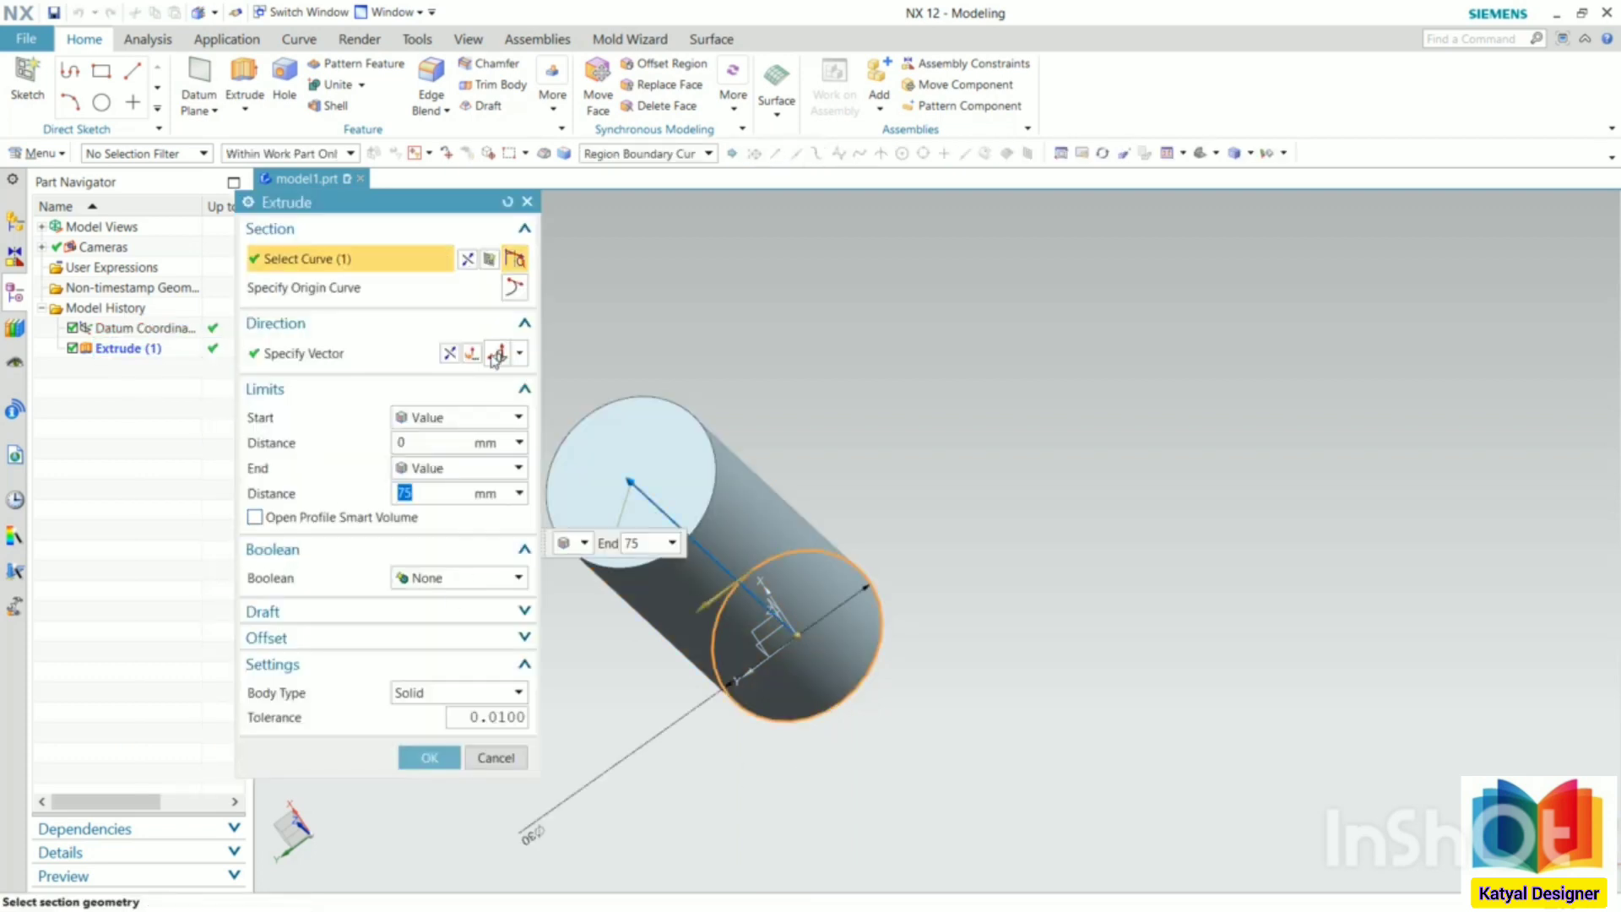
pyautogui.click(512, 260)
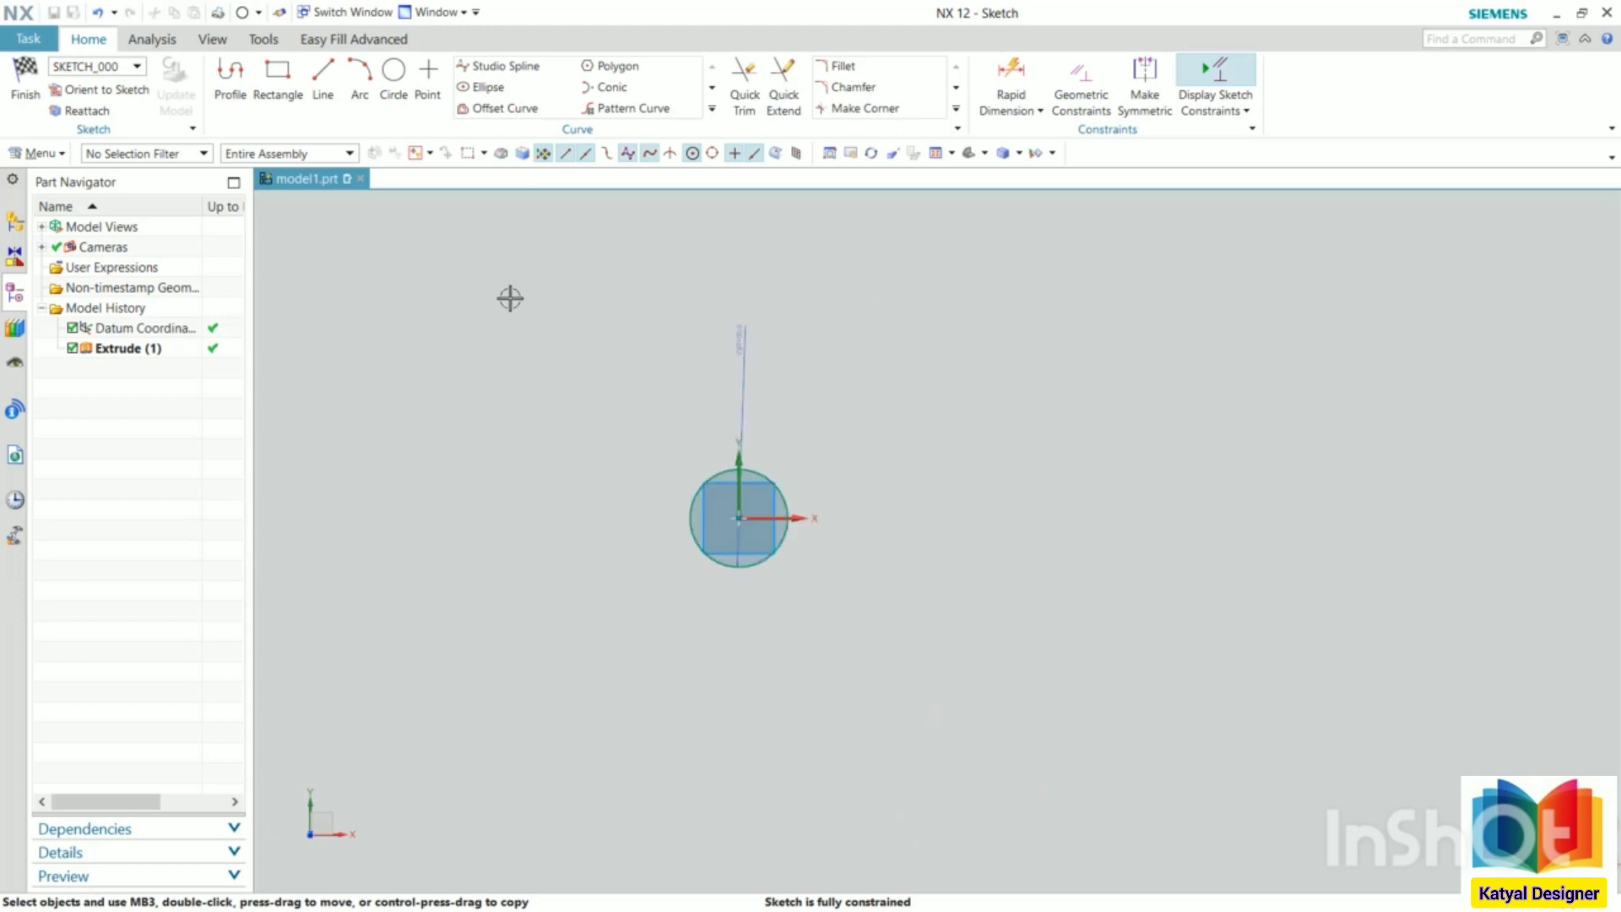
pyautogui.scroll(4, 676, 448)
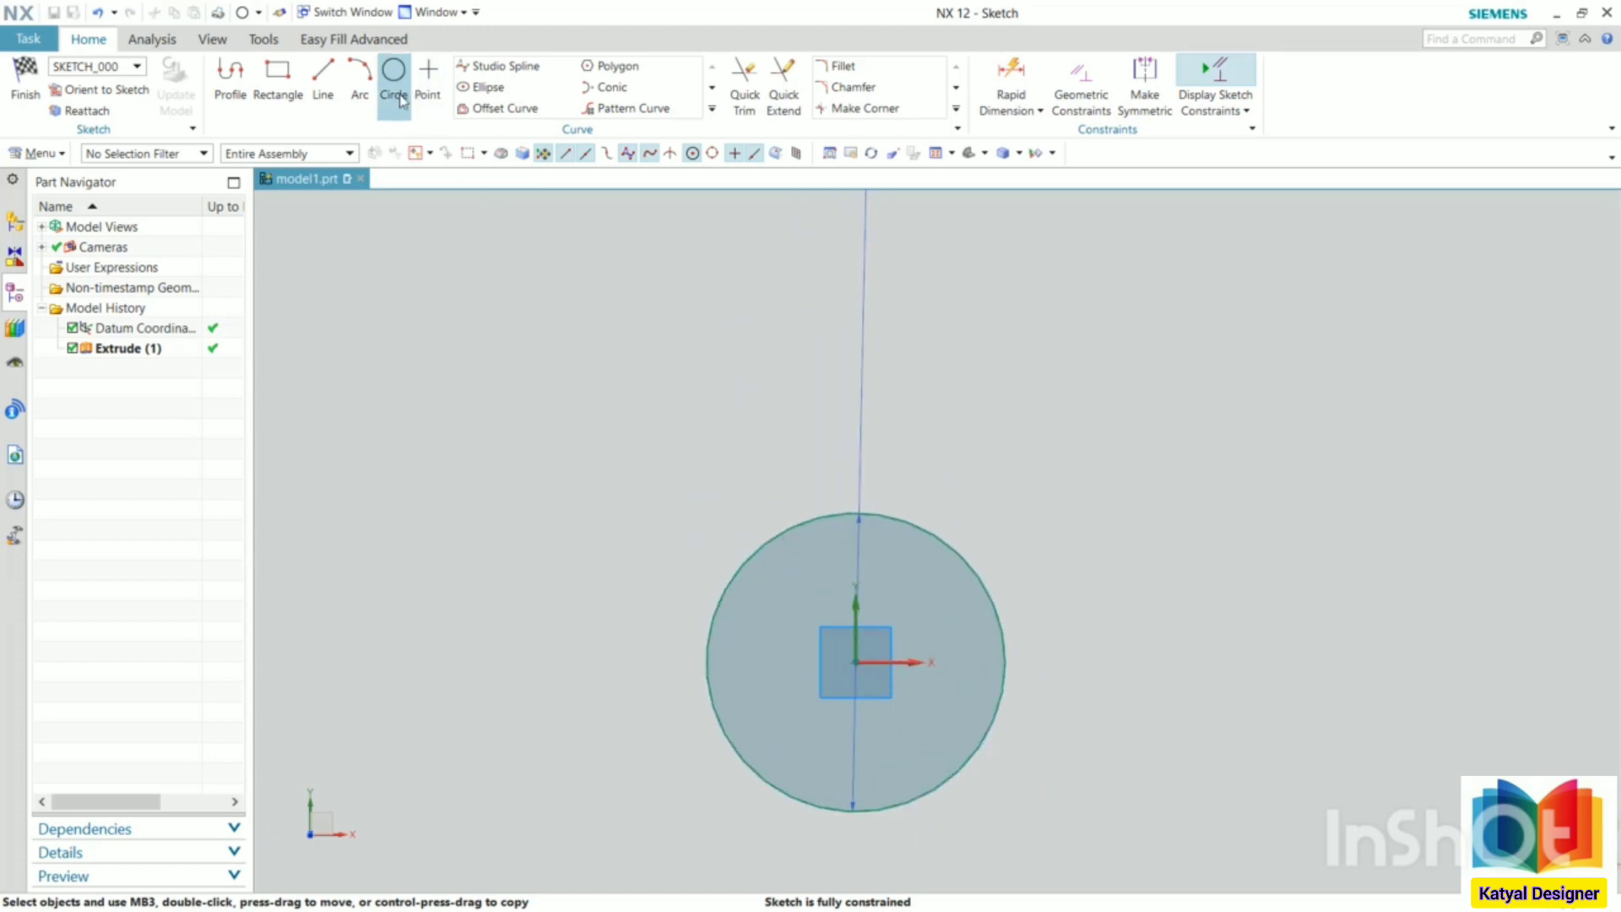
pyautogui.click(42, 85)
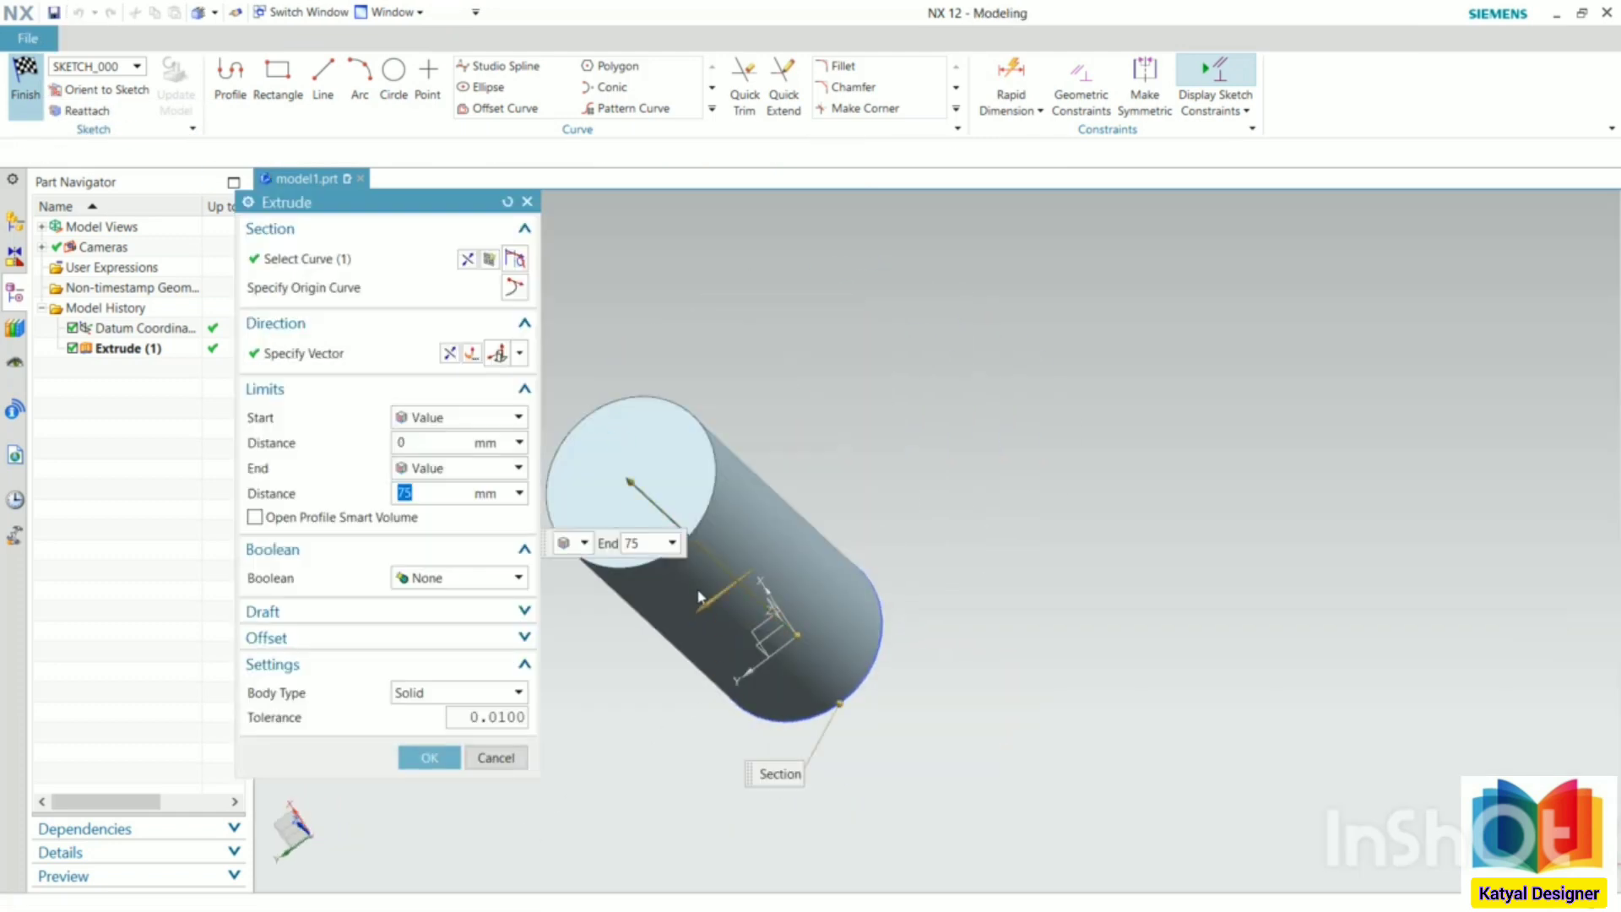
# Give Extrude (1) a two-sided offset from 0 to 5 mm to hollow the cylinder into a tube.
pyautogui.click(523, 639)
pyautogui.click(482, 666)
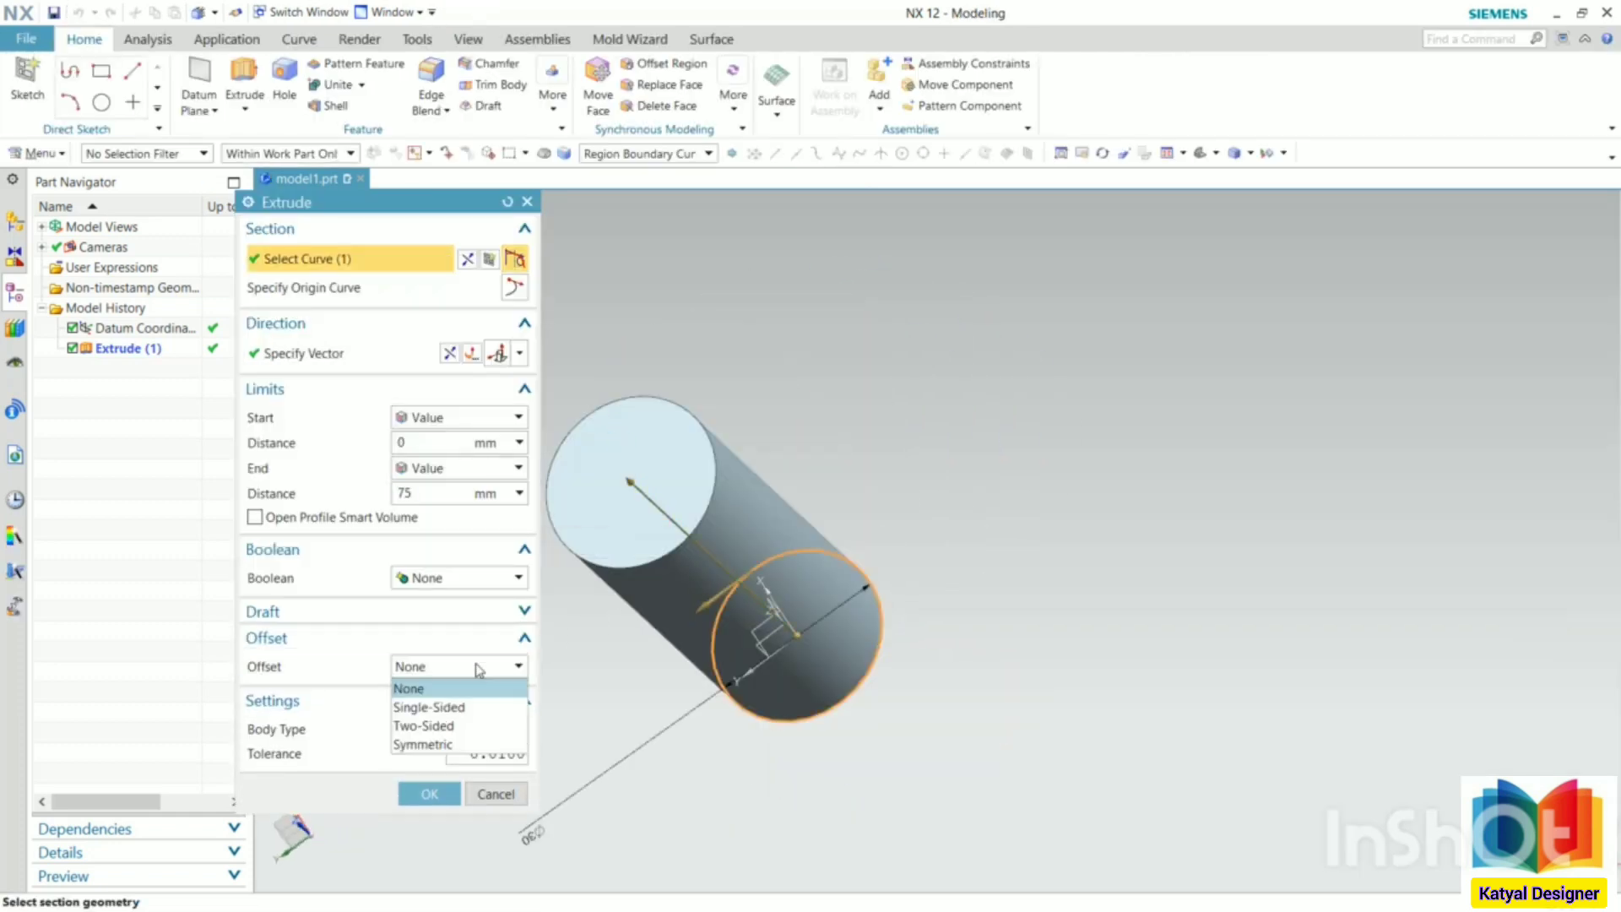
pyautogui.click(464, 709)
pyautogui.click(422, 726)
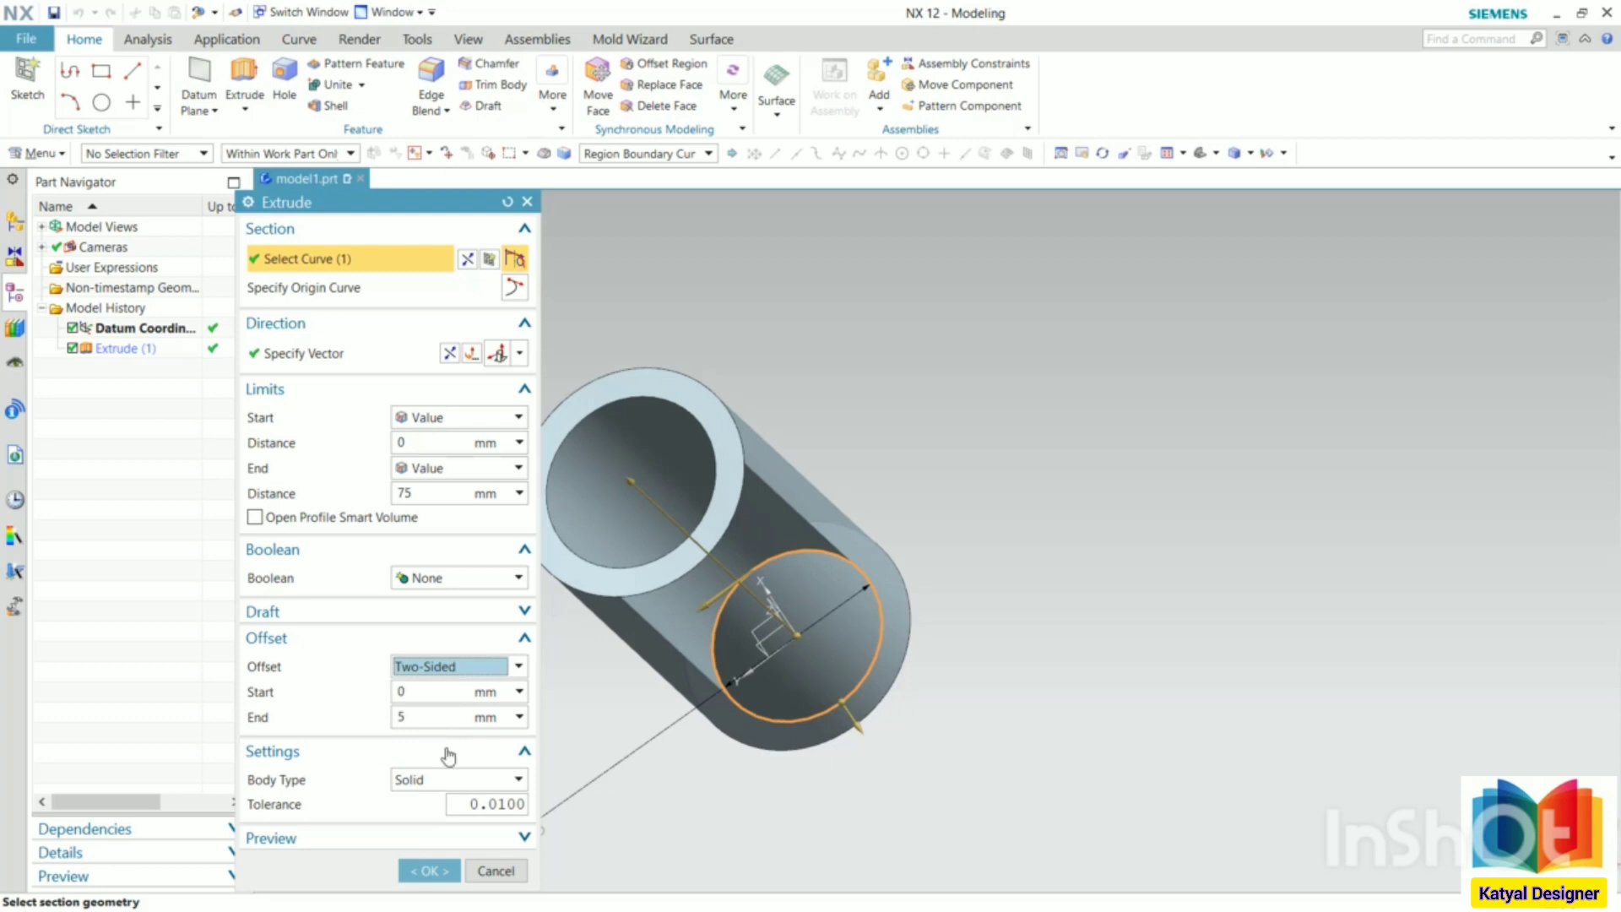
pyautogui.click(428, 871)
pyautogui.moveTo(419, 529)
pyautogui.mouseDown(button='middle')
pyautogui.moveTo(436, 622)
pyautogui.moveTo(422, 535)
pyautogui.mouseUp(button='middle')
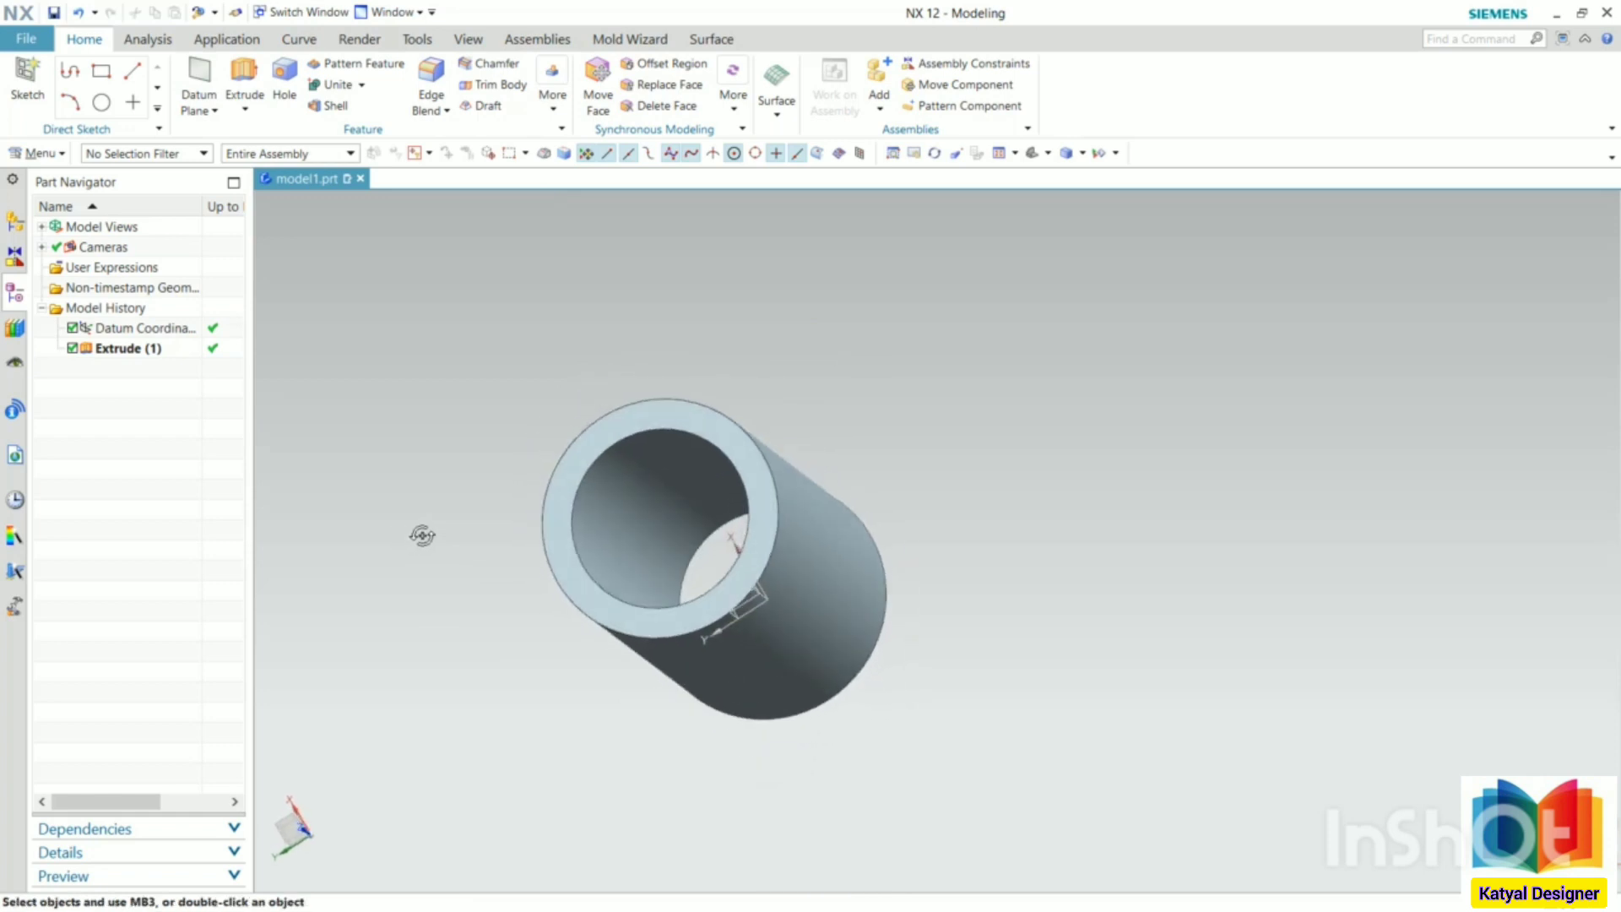
# Start a Thread feature and select the tube's inner cylindrical face.
pyautogui.click(553, 115)
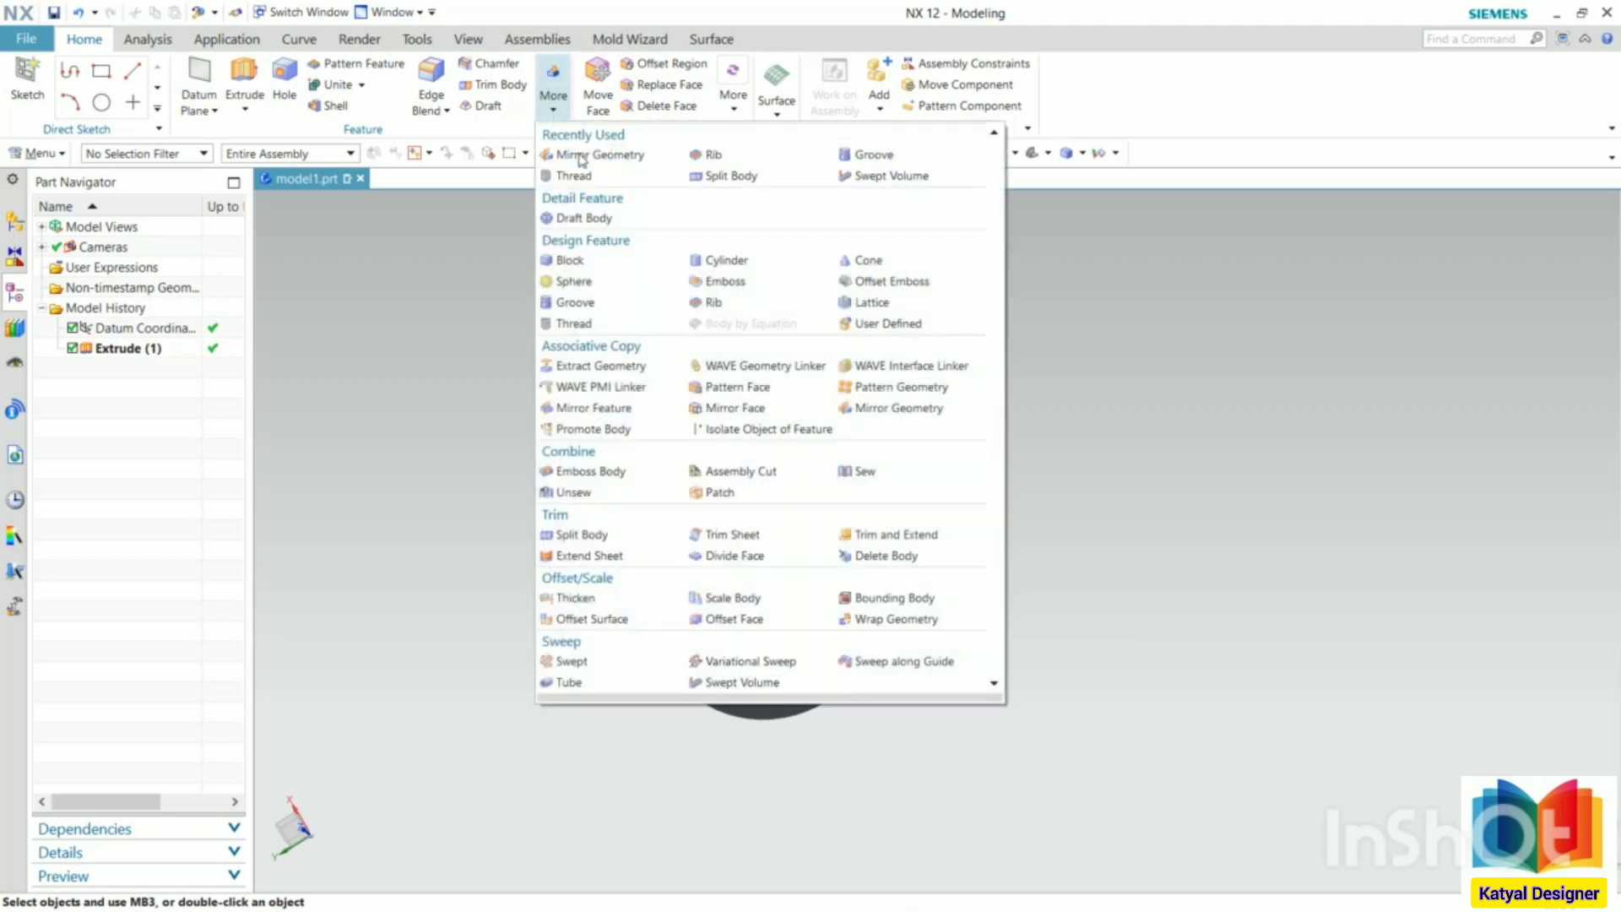
pyautogui.click(580, 179)
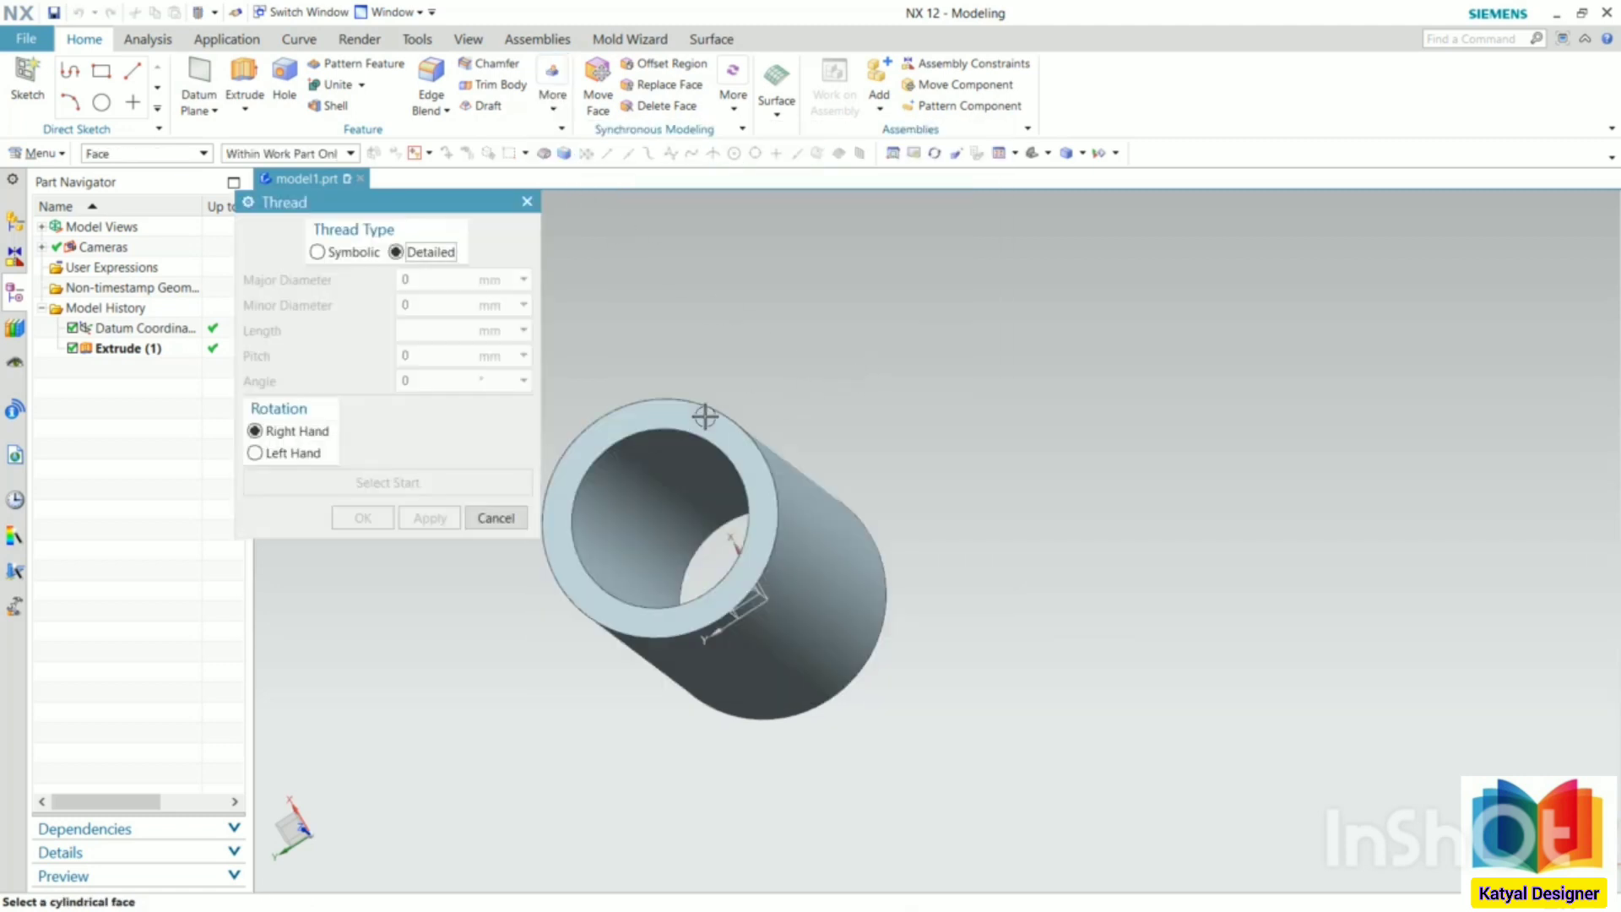
pyautogui.scroll(3, 639, 473)
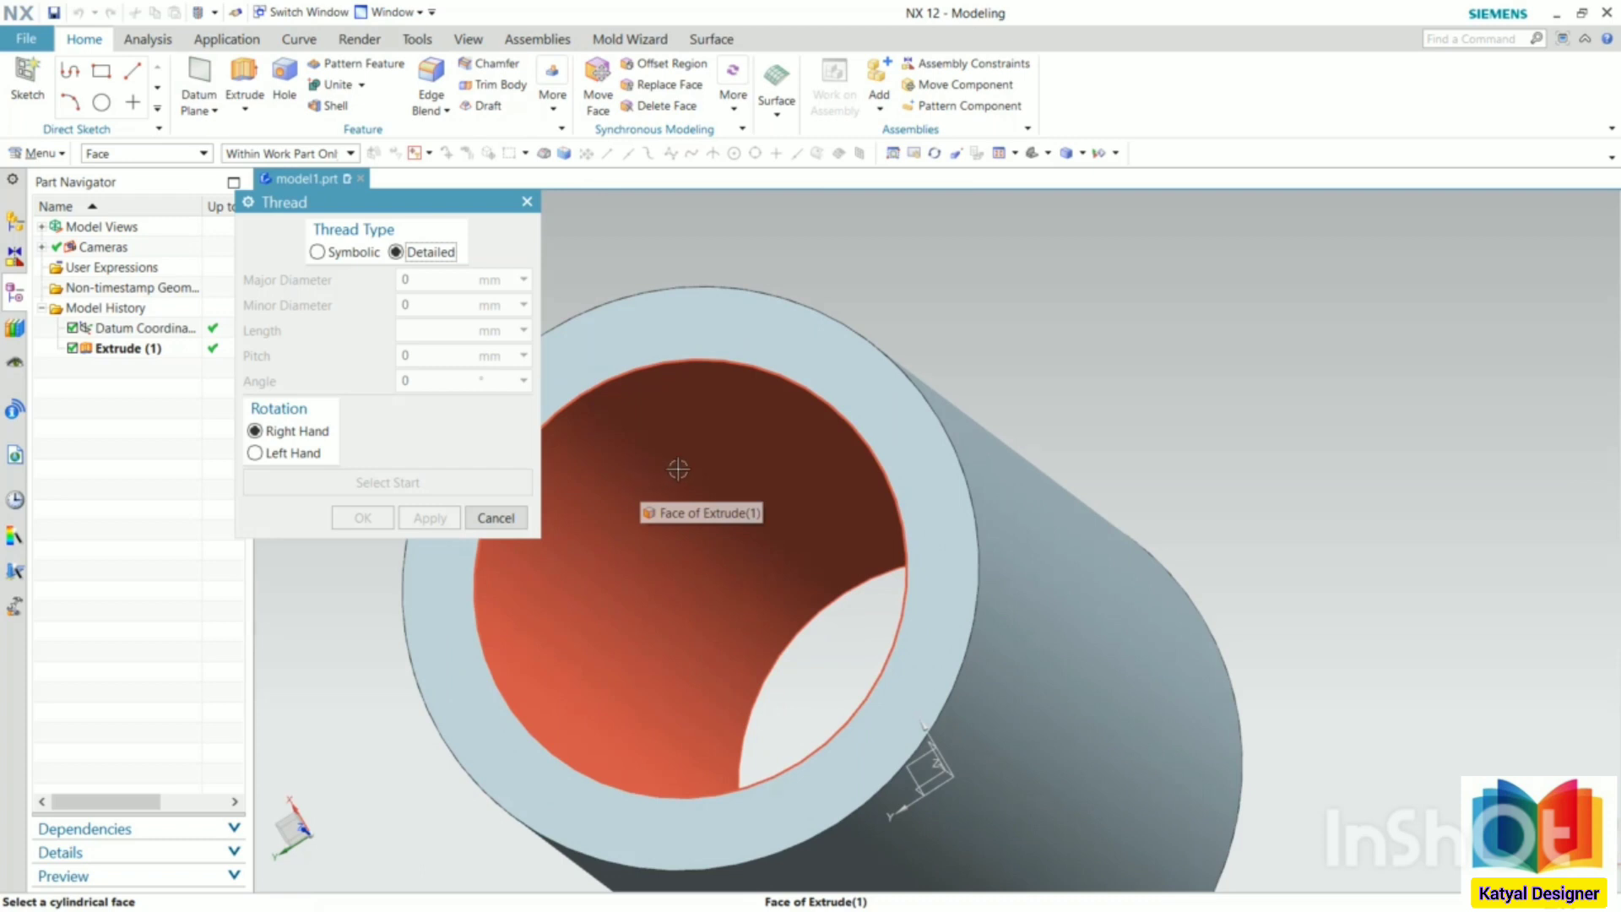
pyautogui.click(677, 468)
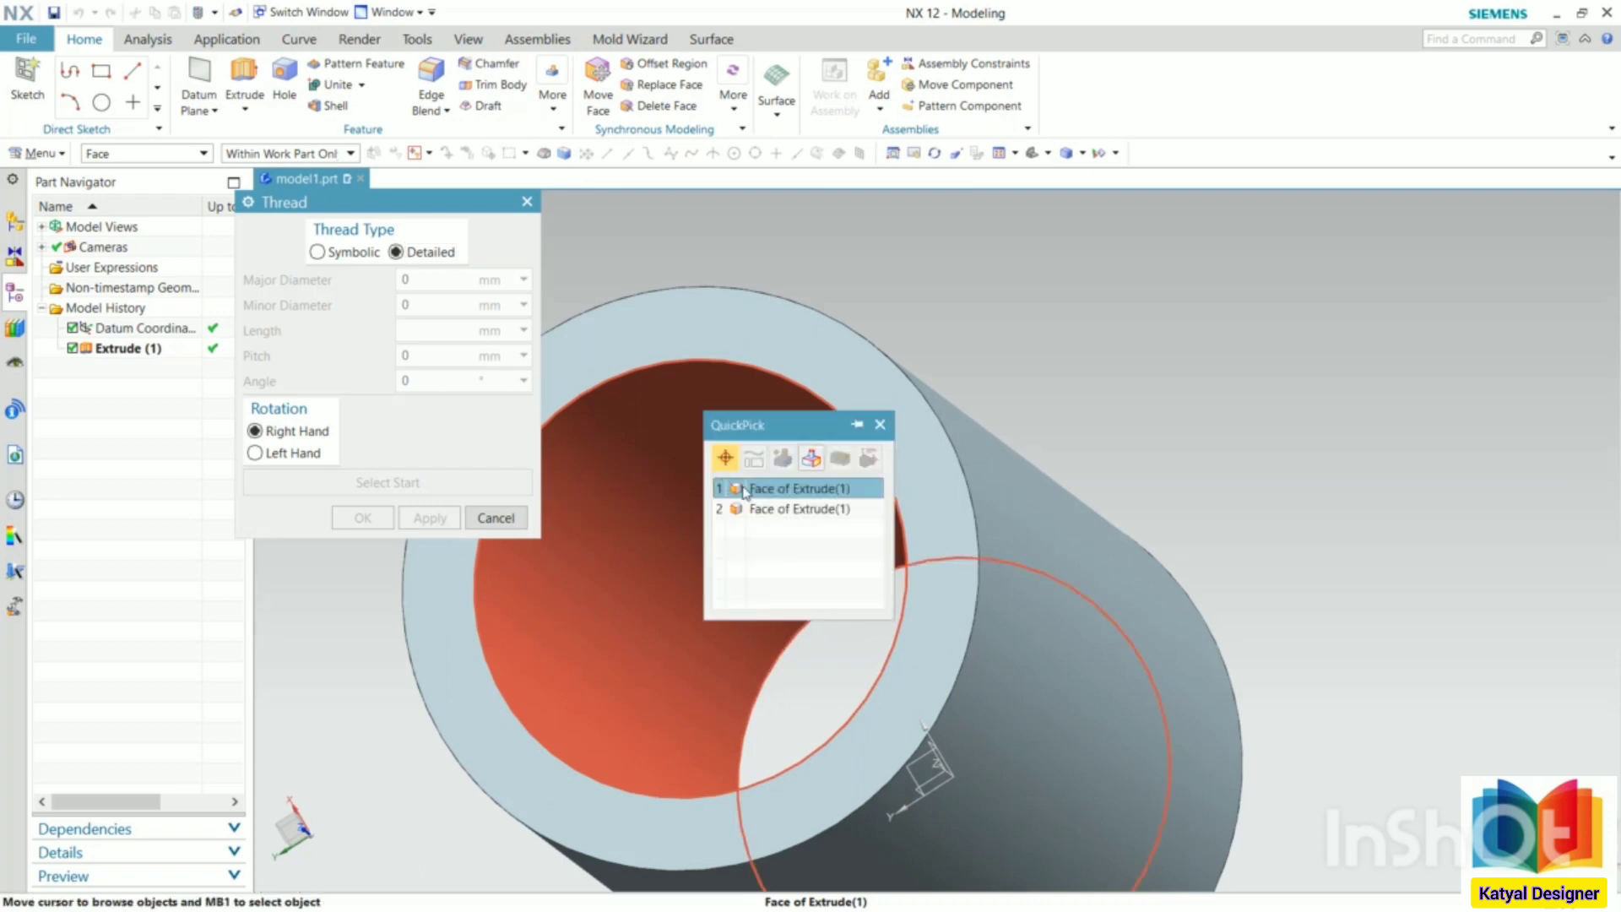
pyautogui.click(743, 486)
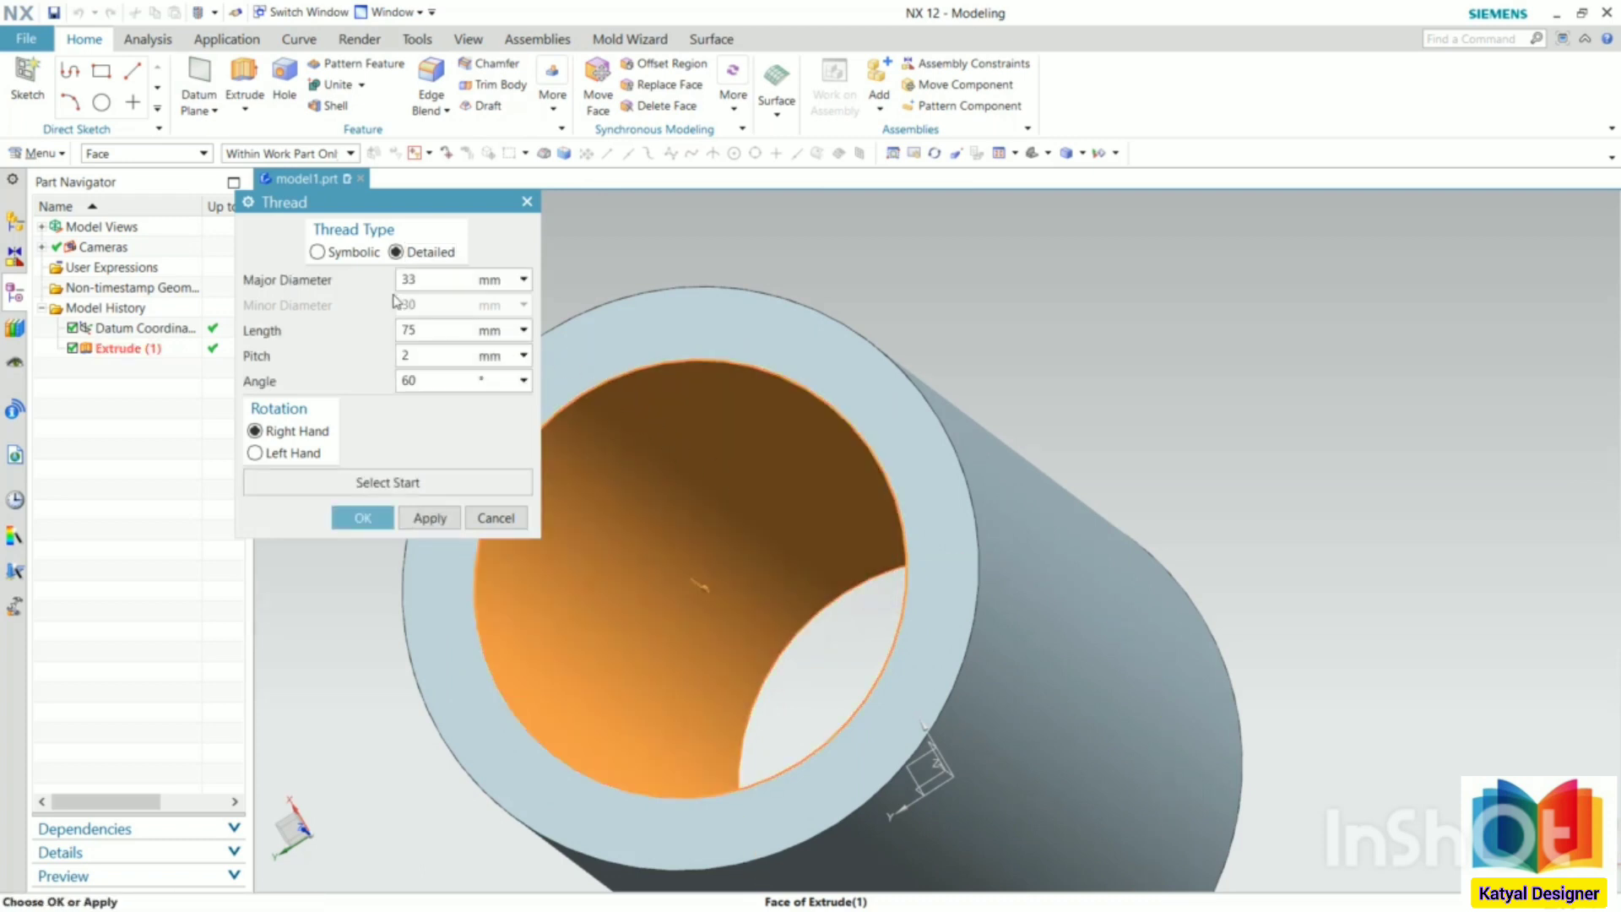
pyautogui.moveTo(709, 513); pyautogui.dragTo(705, 558, button='middle')
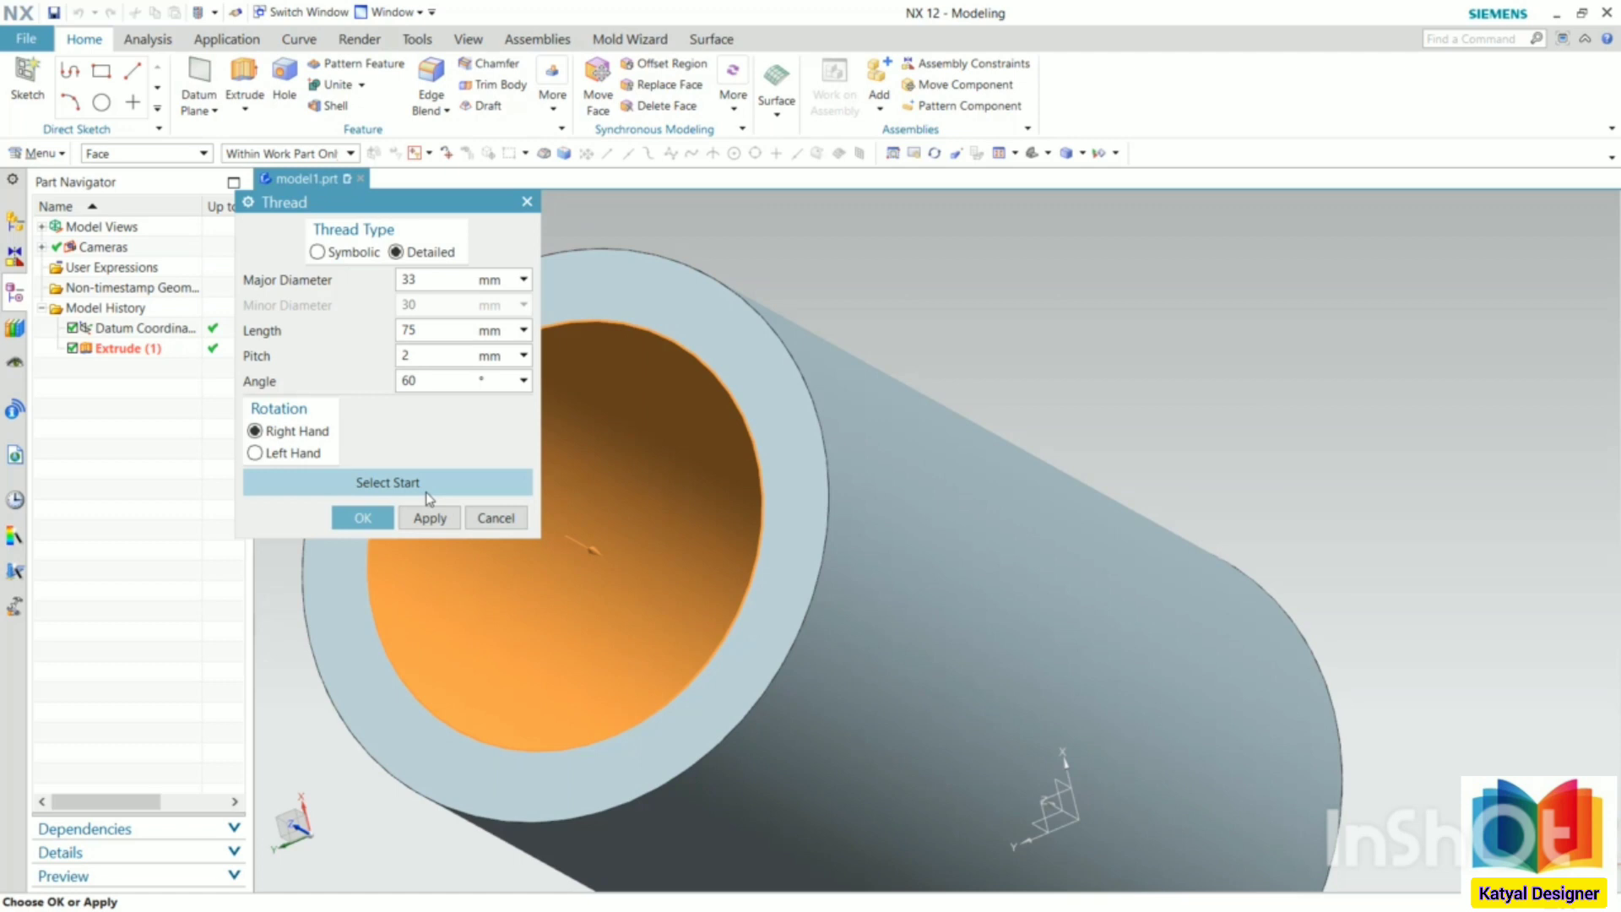
# Set the thread length, start it at the tube's end face, and confirm the 33 mm, 2 mm pitch thread.
pyautogui.doubleClick(408, 329)
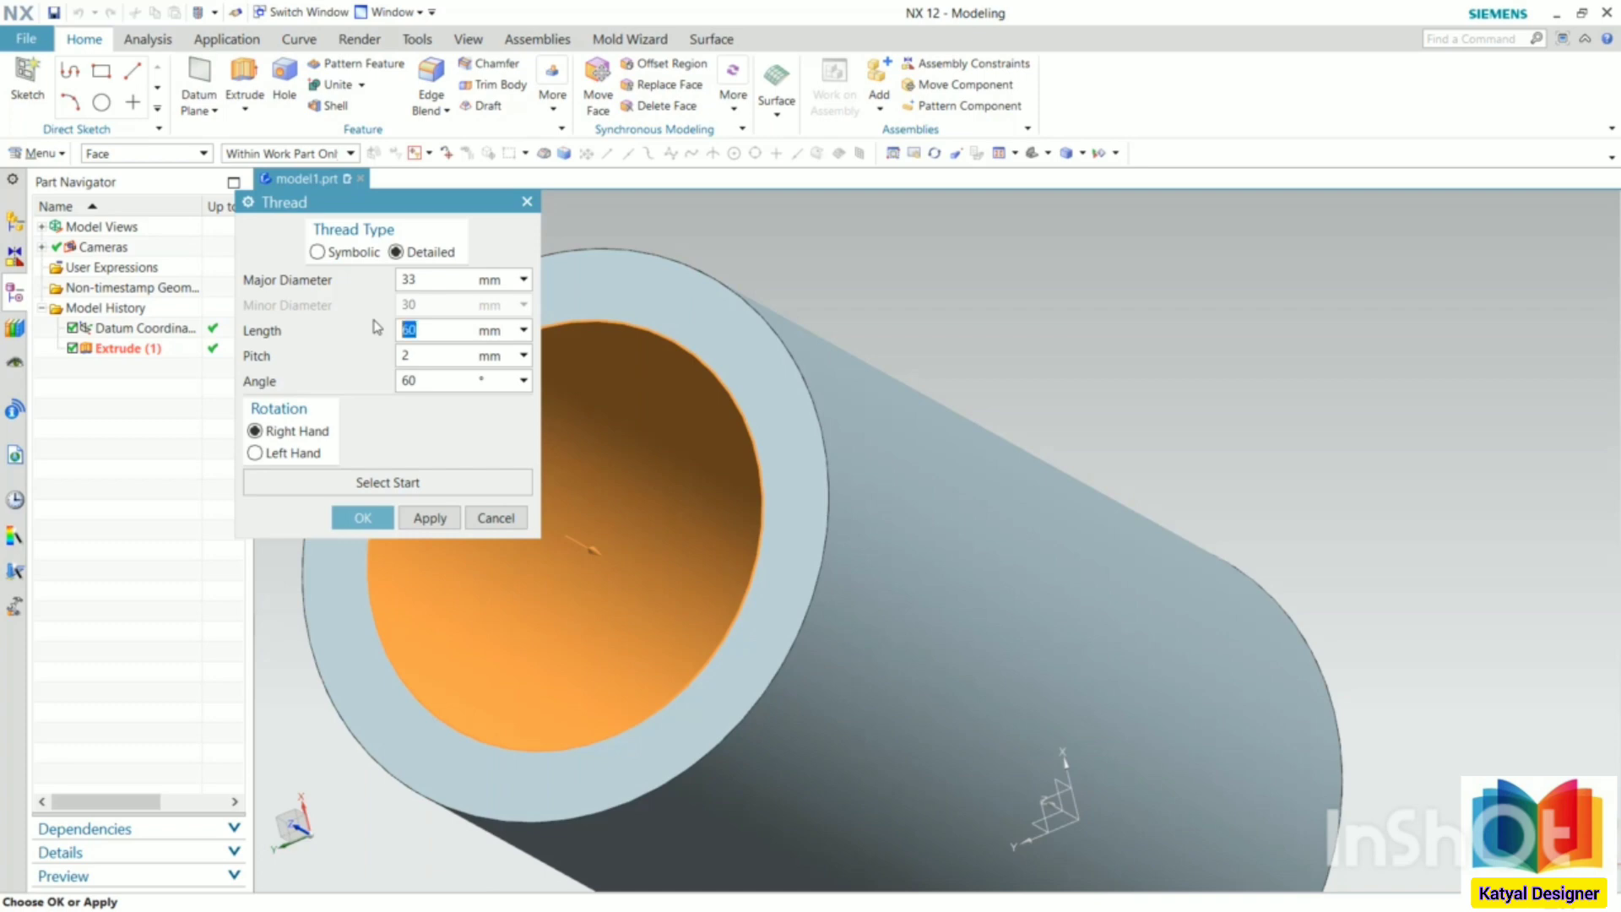
pyautogui.click(460, 488)
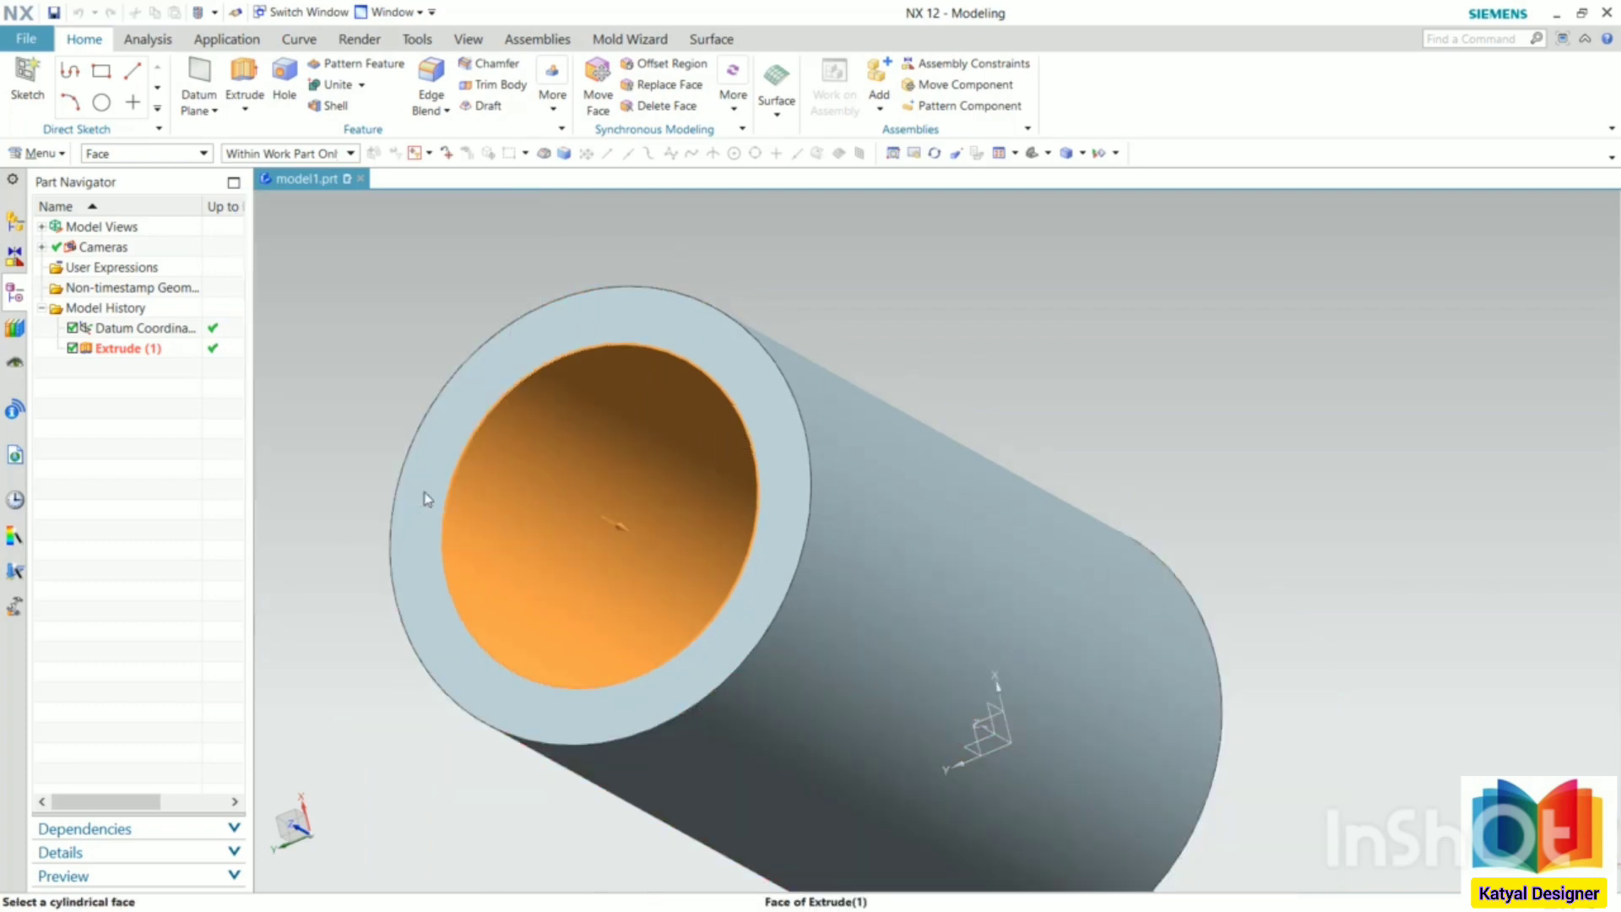
pyautogui.click(740, 360)
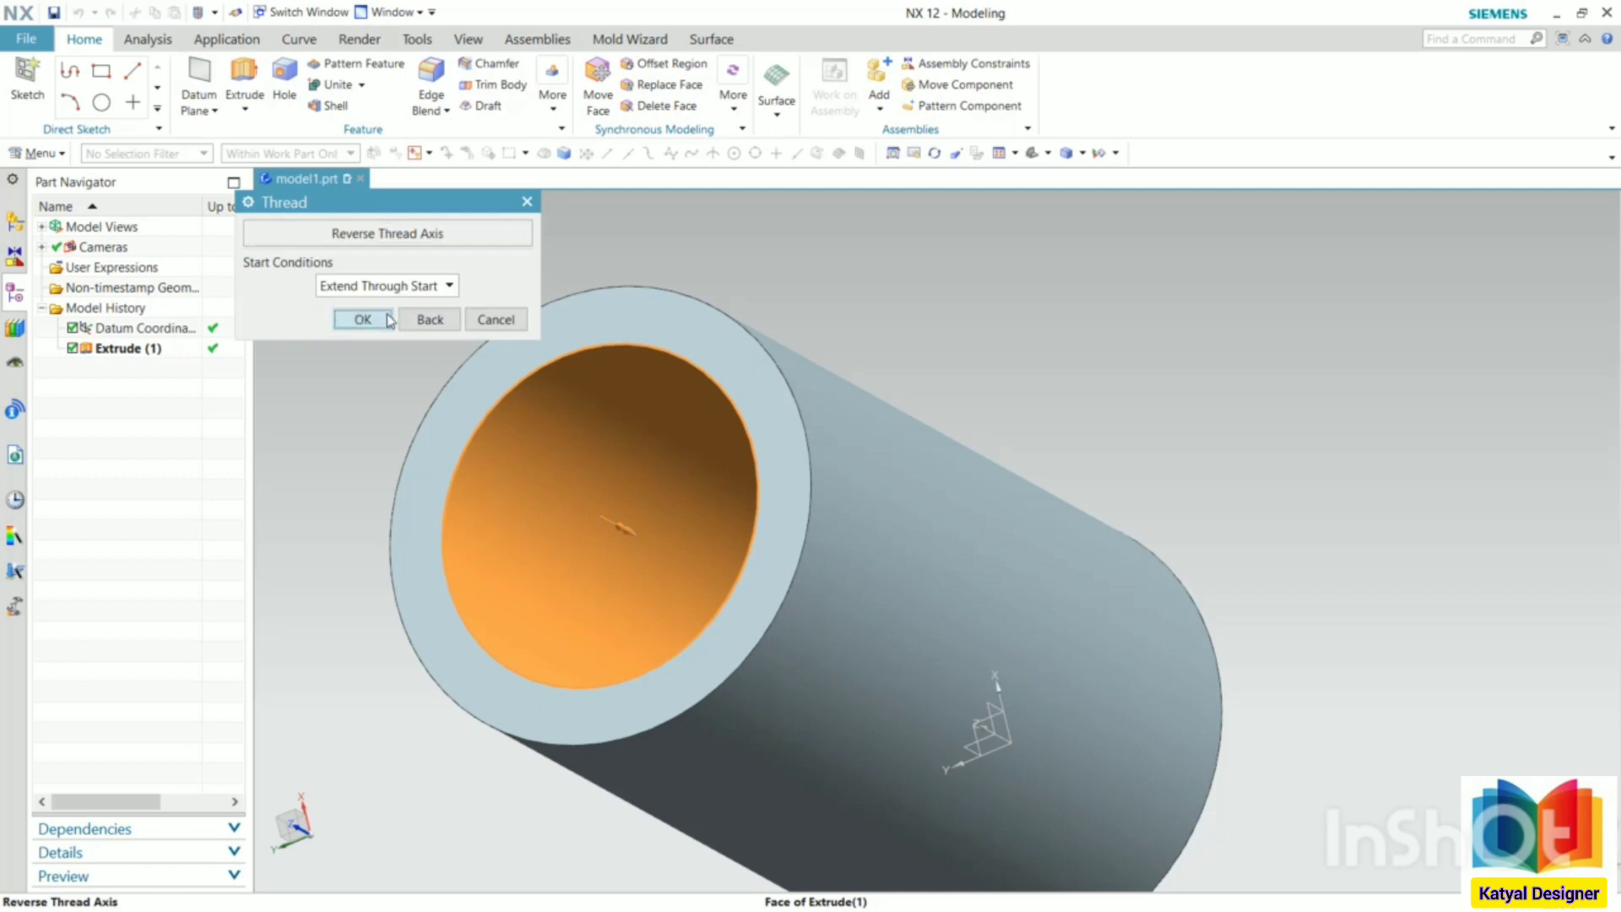
pyautogui.click(362, 319)
pyautogui.click(379, 522)
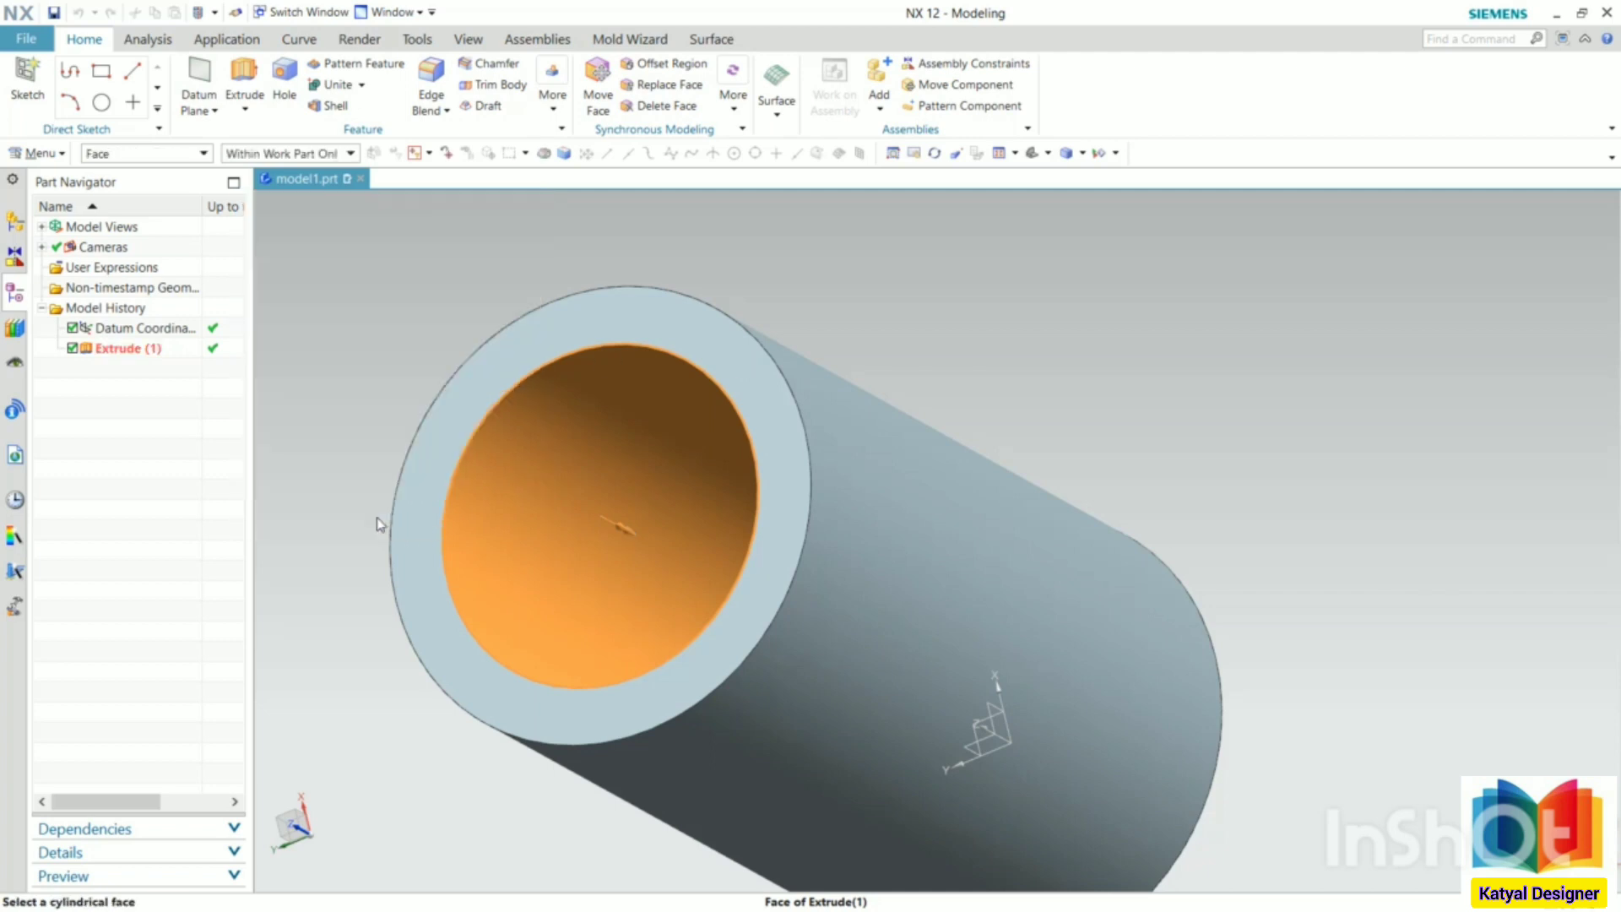